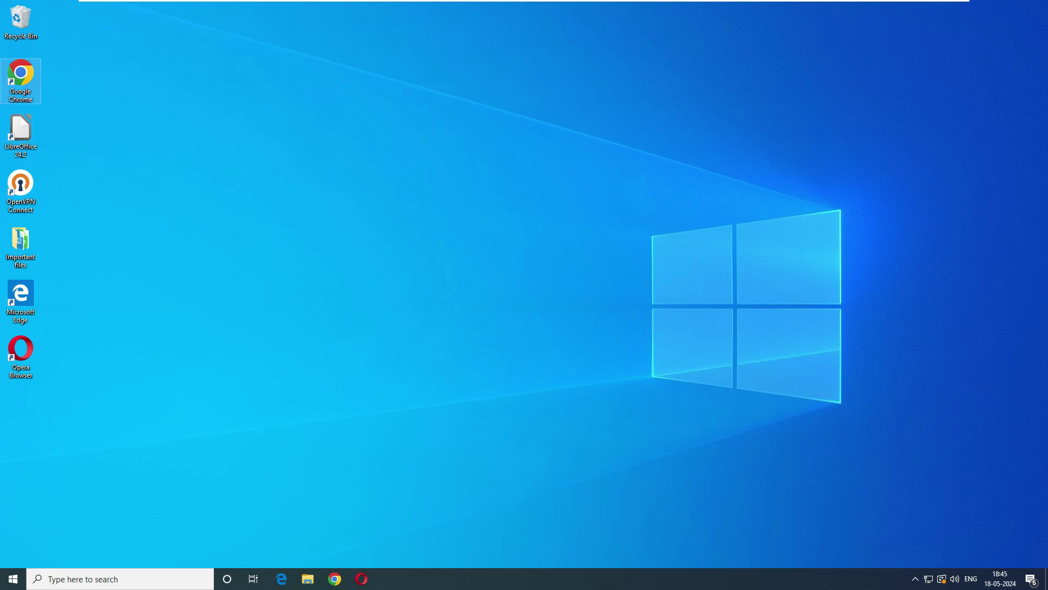
Step: In Chrome, search Google for 'disk drill data recovery' and open the first cleverfiles.com result
{"action": "double_click", "coordinate": [20, 76]}
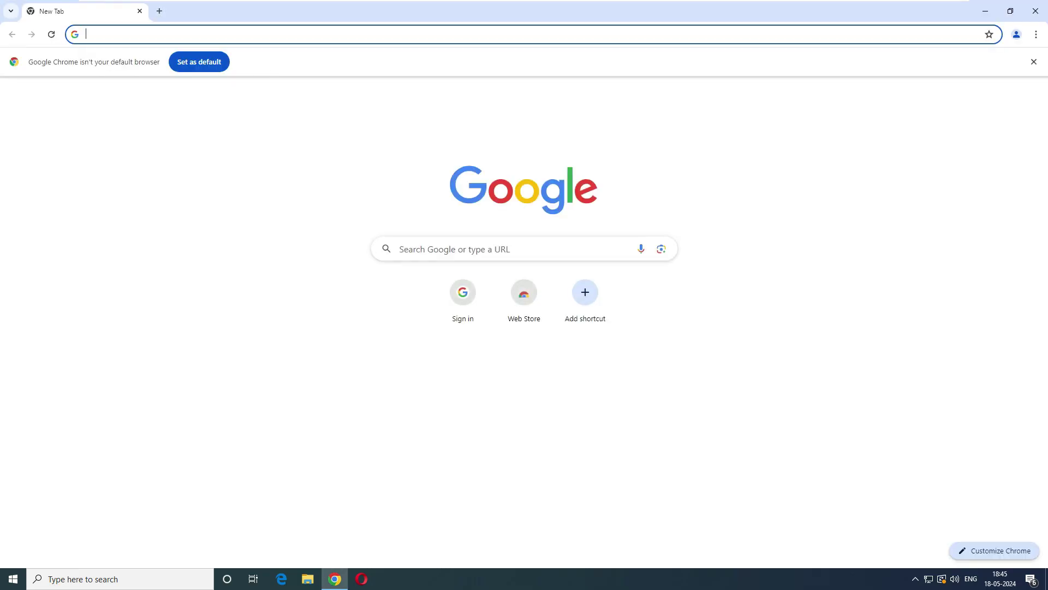
{"action": "type", "text": "disk"}
{"action": "key", "text": "Down"}
{"action": "key", "text": "Down"}
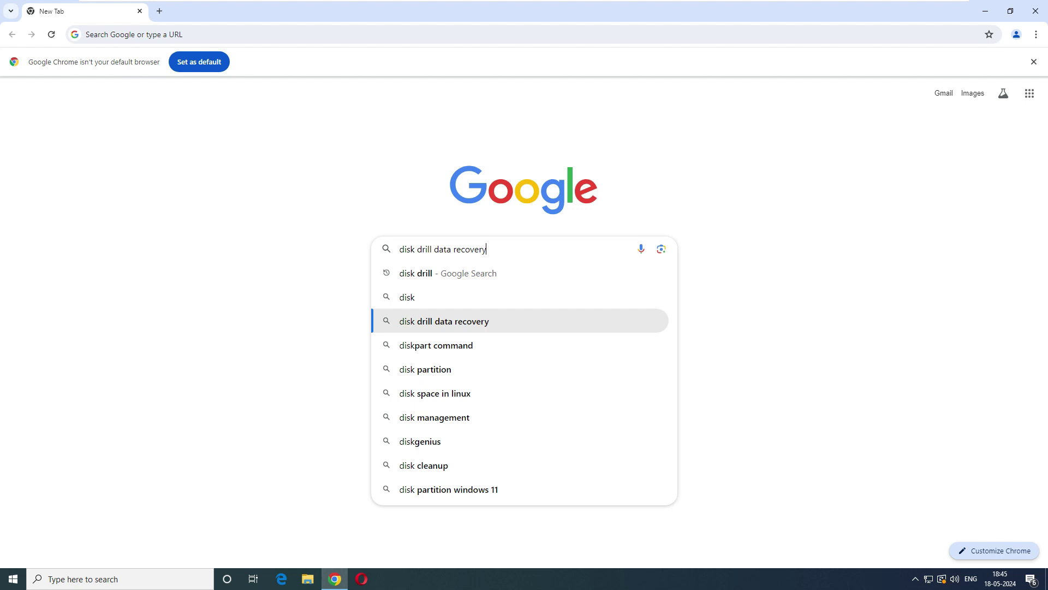
{"action": "key", "text": "Return"}
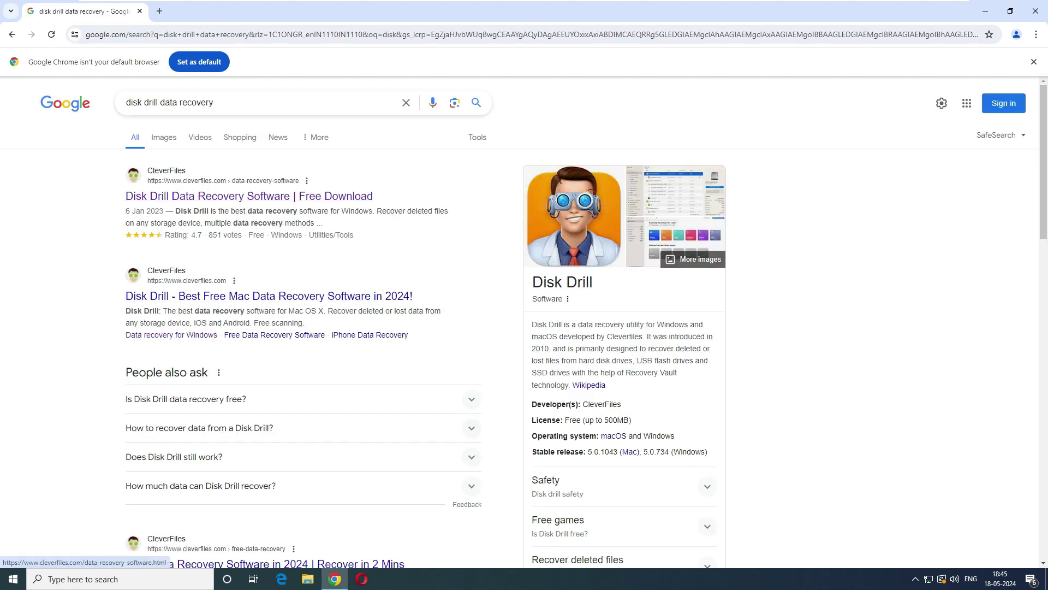
{"action": "left_click_drag", "start_coordinate": [372, 195], "coordinate": [126, 195]}
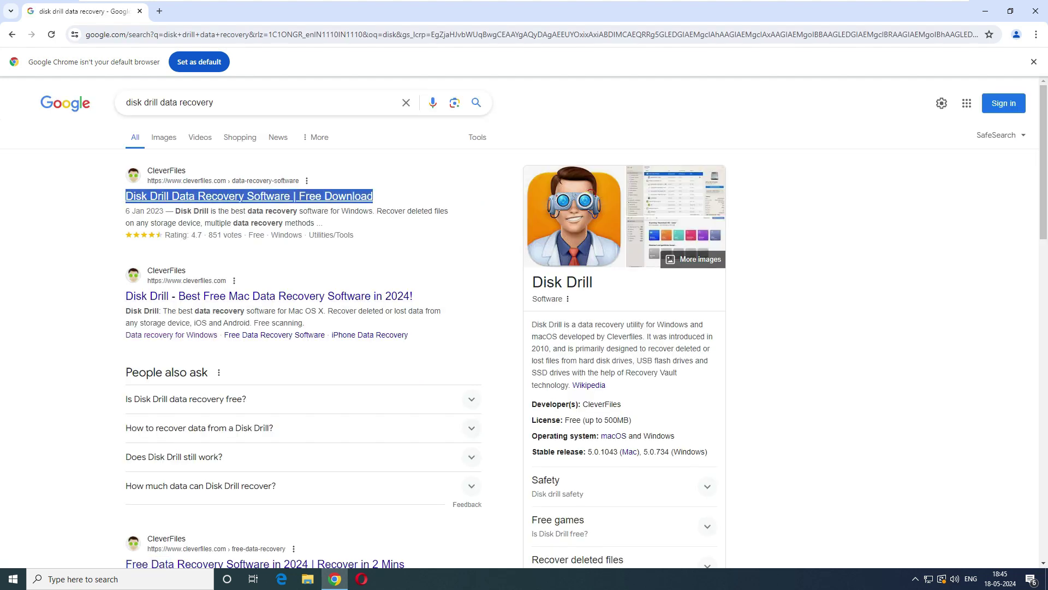
{"action": "left_click", "coordinate": [249, 195]}
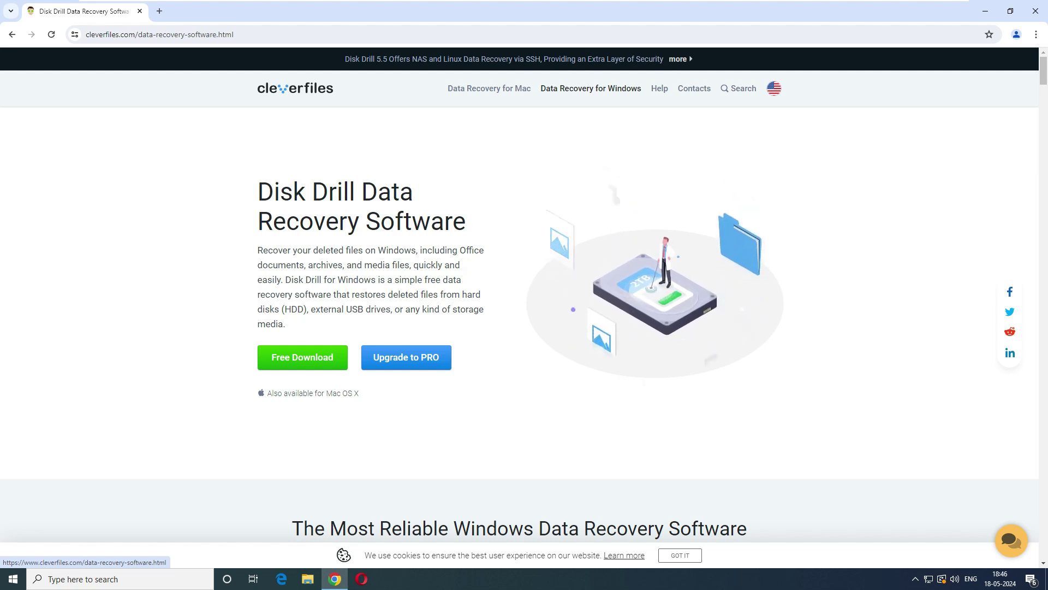
{"action": "left_click_drag", "start_coordinate": [642, 88], "coordinate": [546, 88]}
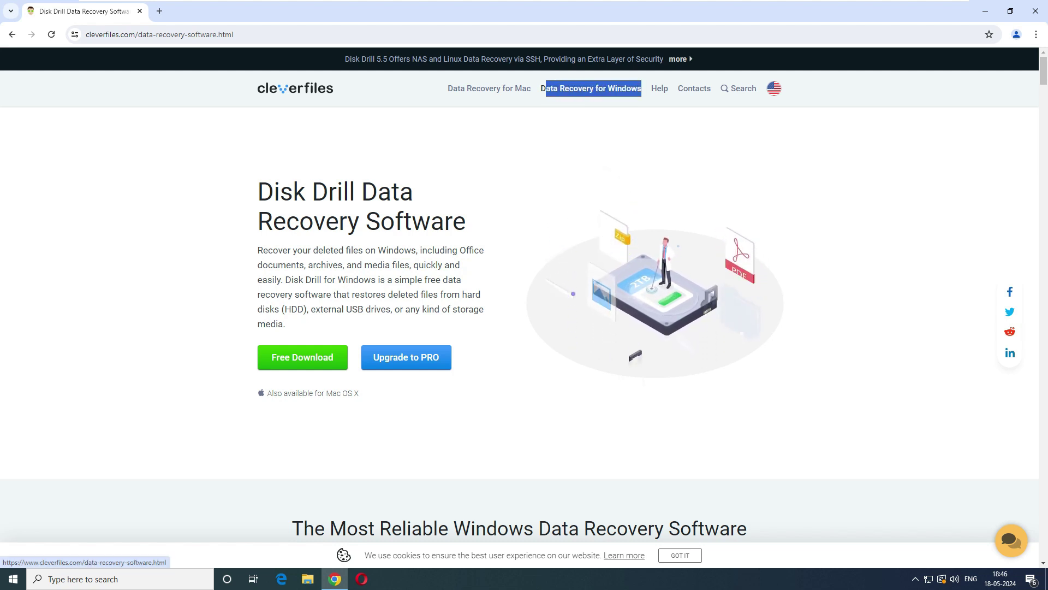
{"action": "left_click_drag", "start_coordinate": [642, 89], "coordinate": [448, 88]}
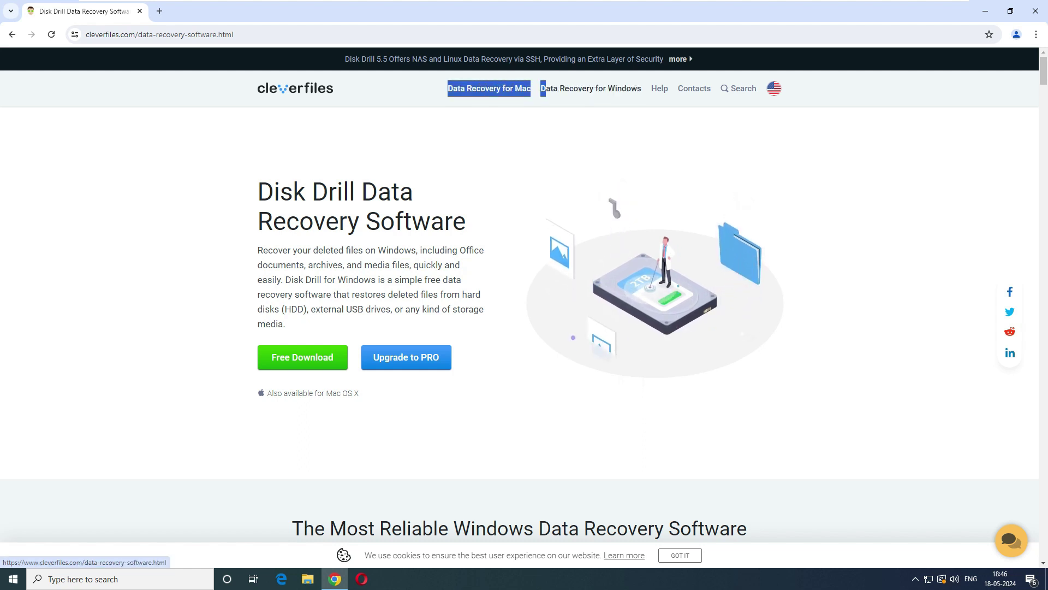
{"action": "scroll", "coordinate": [524, 295], "scroll_direction": "down", "scroll_amount": 1}
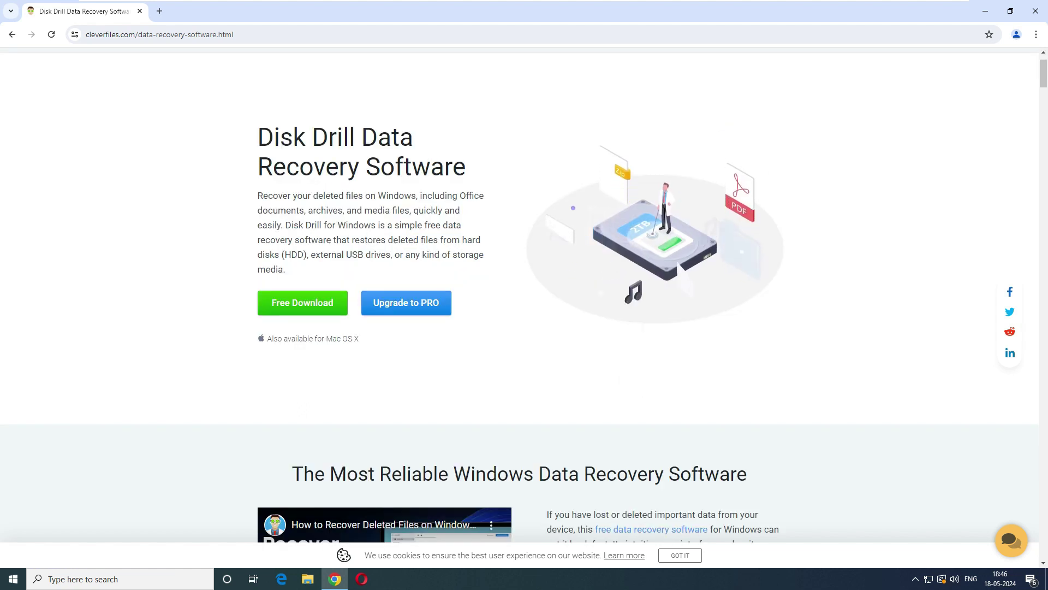
{"action": "mouse_move", "coordinate": [439, 302]}
{"action": "left_mouse_down"}
{"action": "mouse_move", "coordinate": [389, 304]}
{"action": "mouse_move", "coordinate": [327, 339]}
{"action": "left_mouse_up"}
{"action": "left_click", "coordinate": [327, 339]}
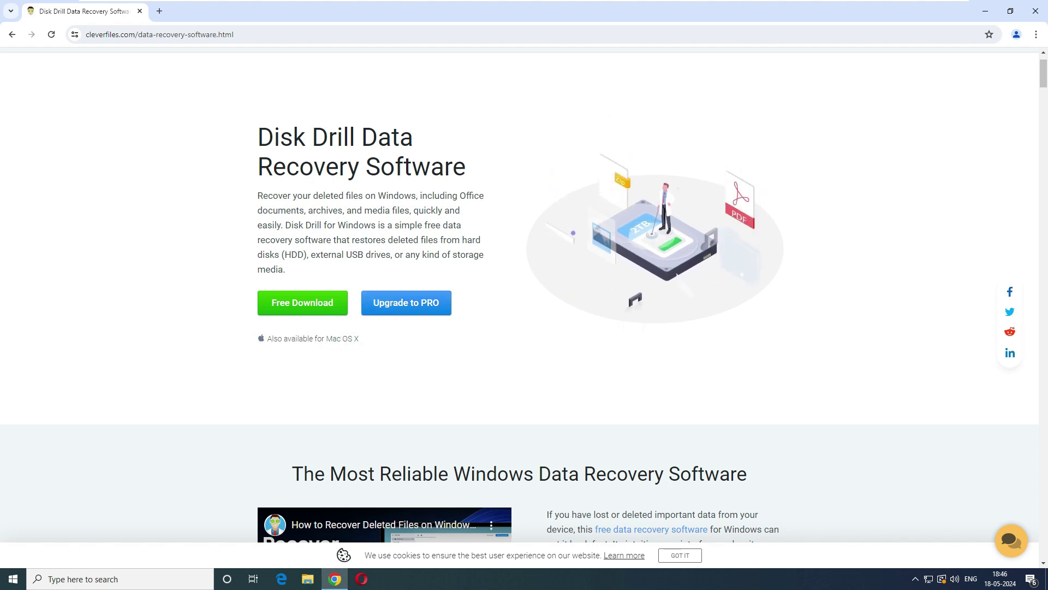
{"action": "left_click_drag", "start_coordinate": [282, 255], "coordinate": [461, 255]}
{"action": "scroll", "coordinate": [461, 254], "scroll_direction": "down", "scroll_amount": 3}
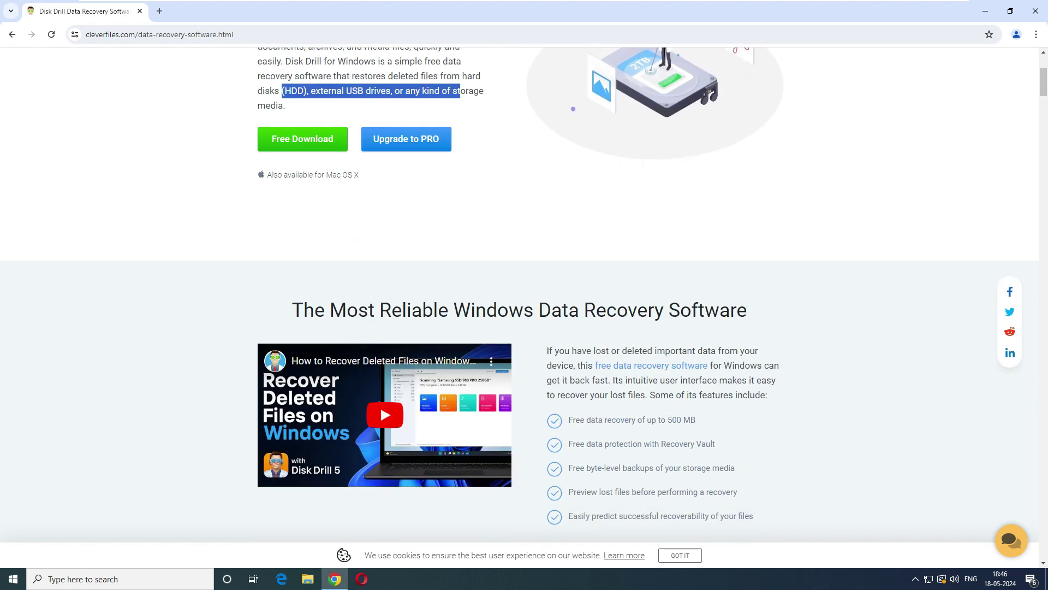
{"action": "scroll", "coordinate": [460, 90], "scroll_direction": "down", "scroll_amount": 1}
{"action": "scroll", "coordinate": [460, 91], "scroll_direction": "down", "scroll_amount": 1}
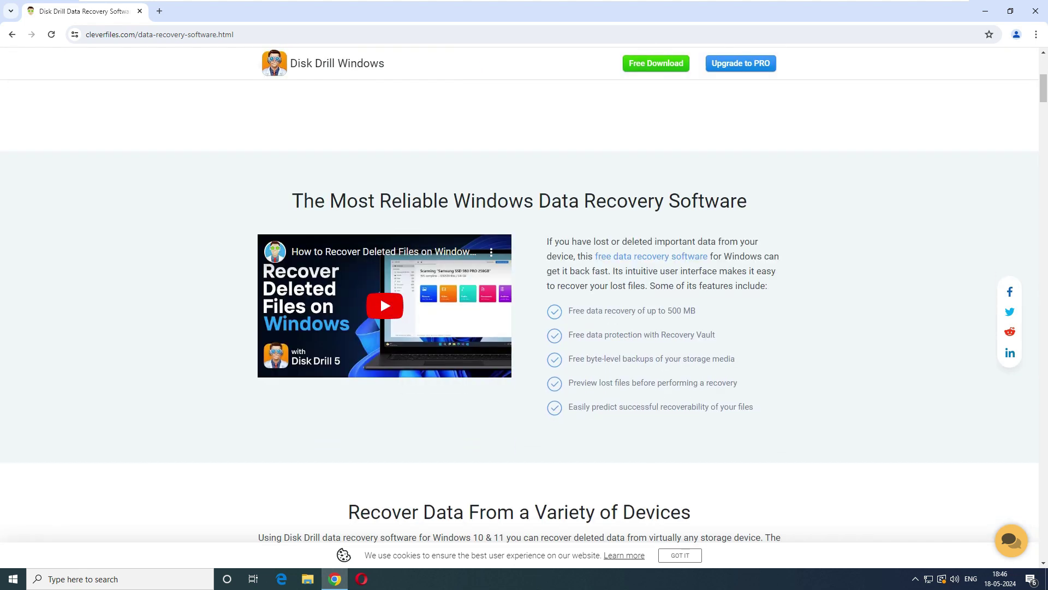
{"action": "left_click_drag", "start_coordinate": [696, 310], "coordinate": [548, 312]}
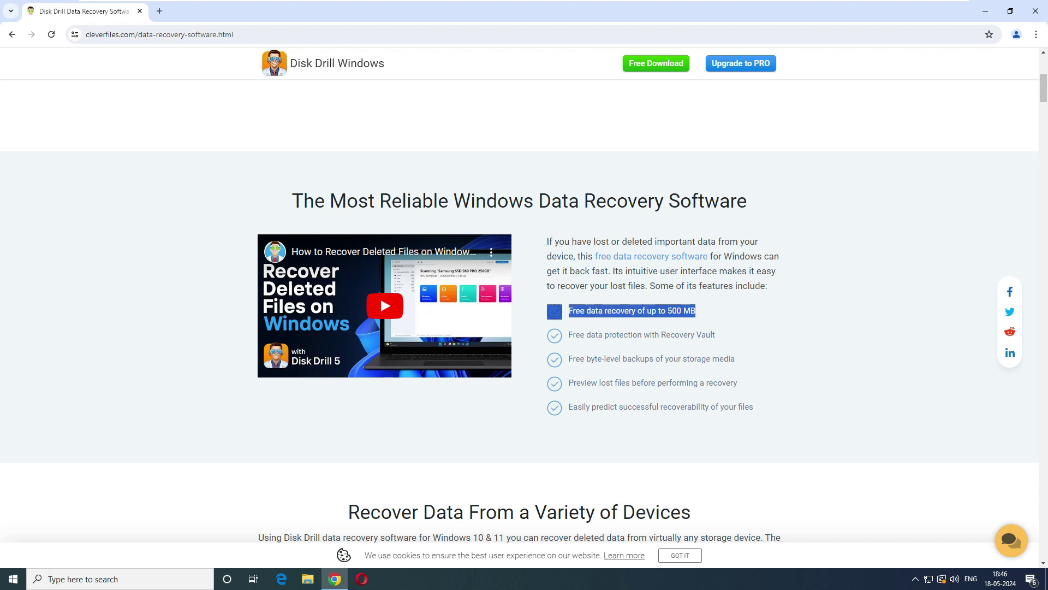
{"action": "left_click", "coordinate": [549, 311]}
{"action": "left_click_drag", "start_coordinate": [696, 310], "coordinate": [568, 310]}
{"action": "left_click", "coordinate": [568, 310]}
{"action": "scroll", "coordinate": [519, 311], "scroll_direction": "down", "scroll_amount": 2}
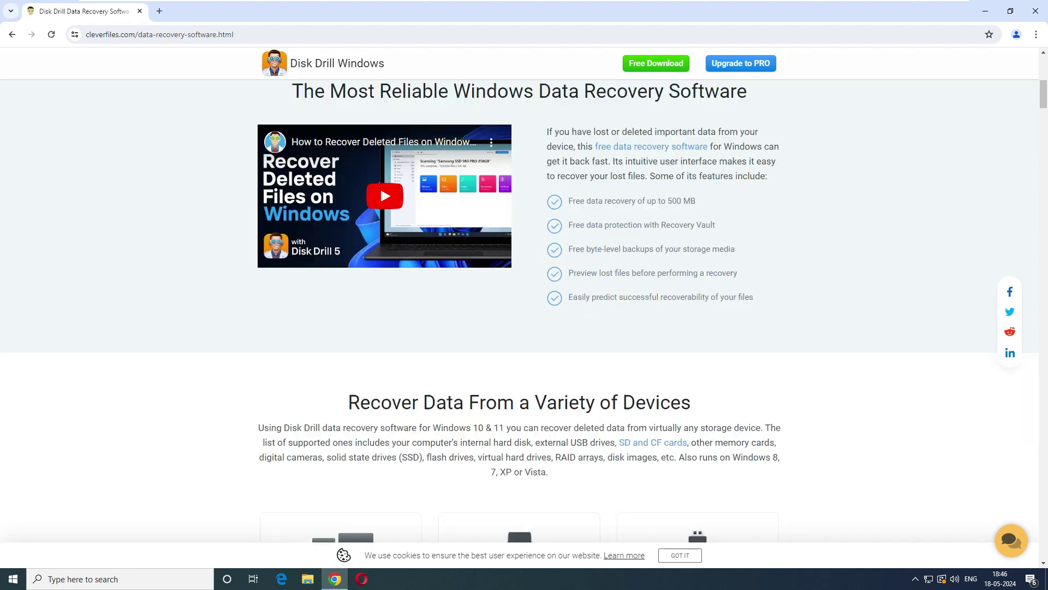
{"action": "scroll", "coordinate": [520, 311], "scroll_direction": "down", "scroll_amount": 3}
{"action": "scroll", "coordinate": [519, 311], "scroll_direction": "down", "scroll_amount": 2}
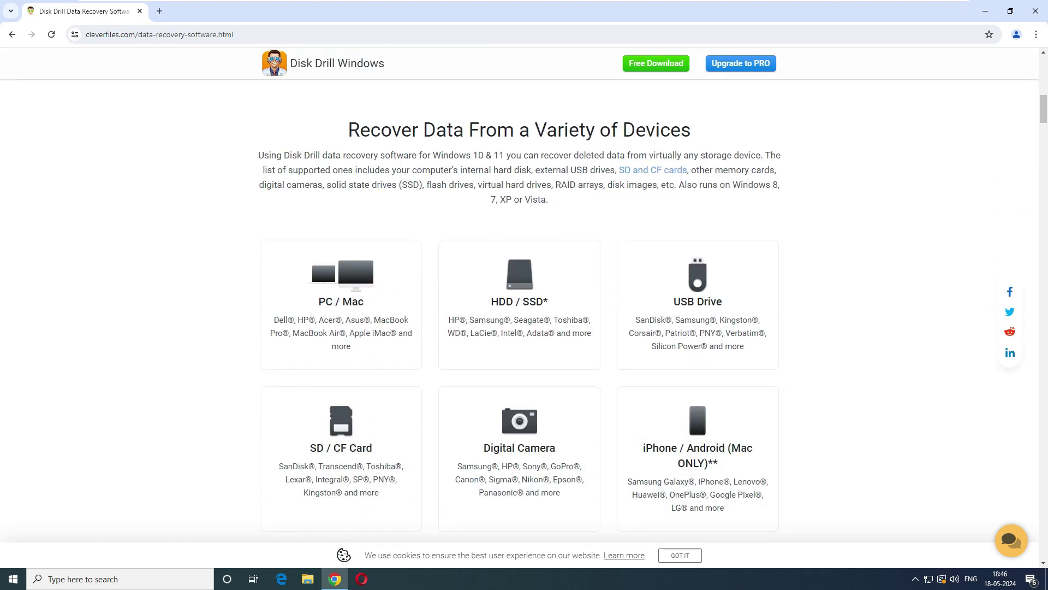
{"action": "left_click_drag", "start_coordinate": [318, 301], "coordinate": [363, 302]}
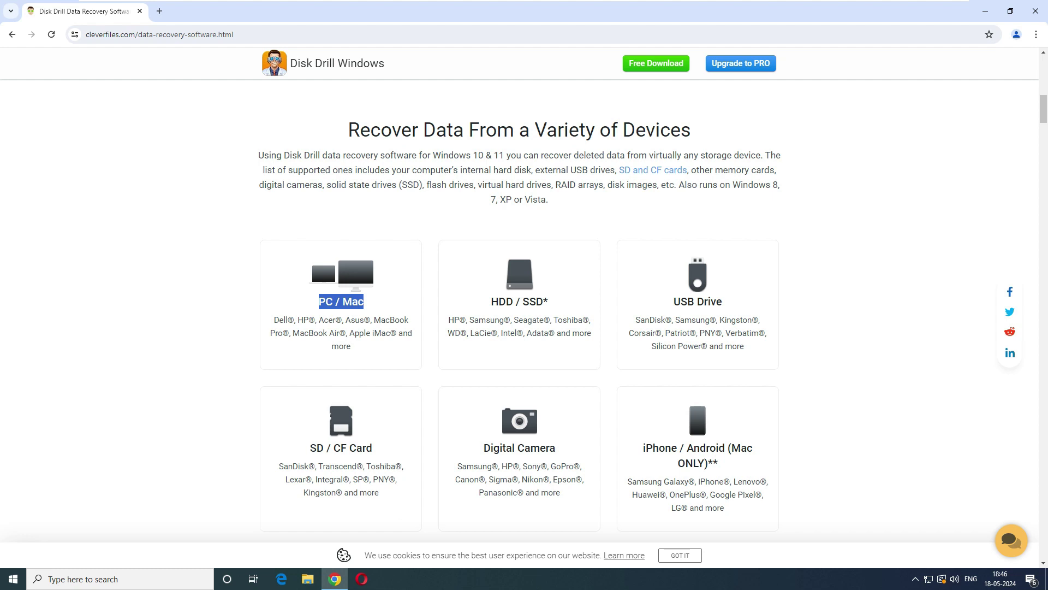
{"action": "left_click_drag", "start_coordinate": [491, 301], "coordinate": [548, 302]}
{"action": "left_click_drag", "start_coordinate": [674, 301], "coordinate": [722, 302]}
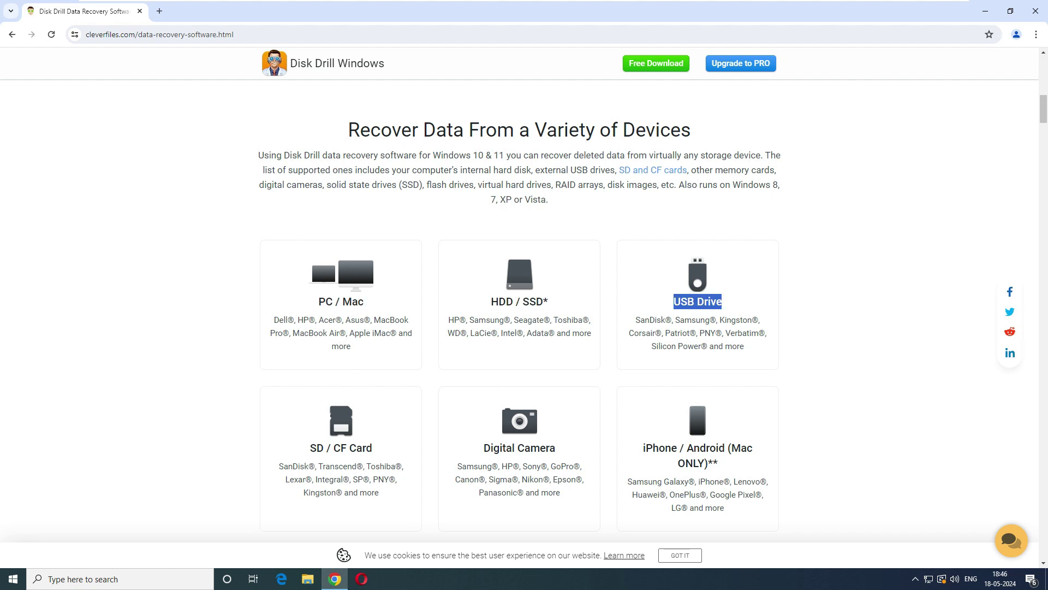
{"action": "left_click_drag", "start_coordinate": [744, 346], "coordinate": [635, 320]}
{"action": "scroll", "coordinate": [636, 320], "scroll_direction": "down", "scroll_amount": 3}
{"action": "left_click_drag", "start_coordinate": [309, 284], "coordinate": [356, 284]}
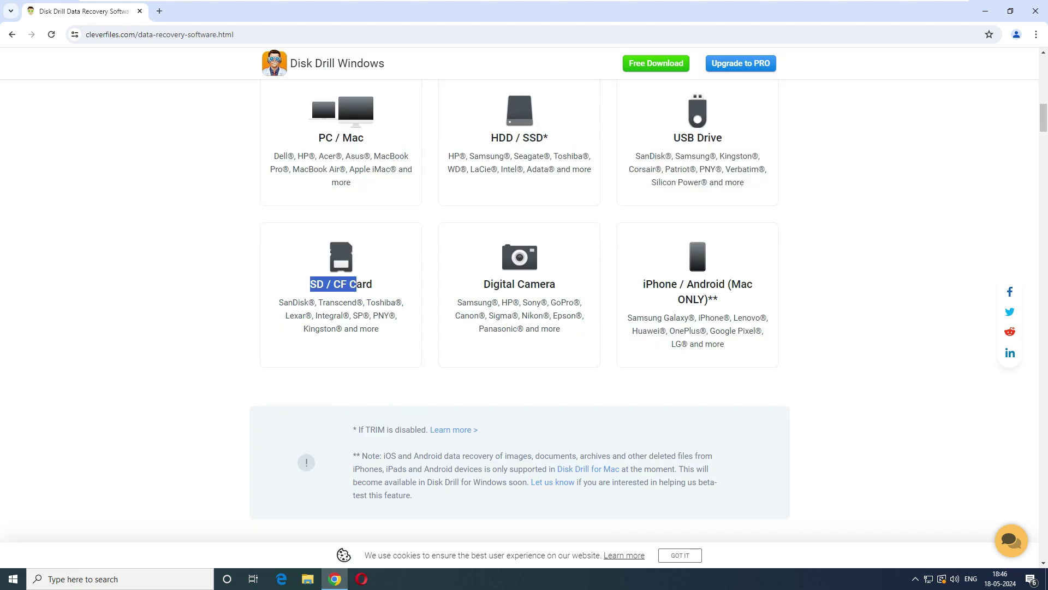
{"action": "left_click_drag", "start_coordinate": [484, 284], "coordinate": [550, 284]}
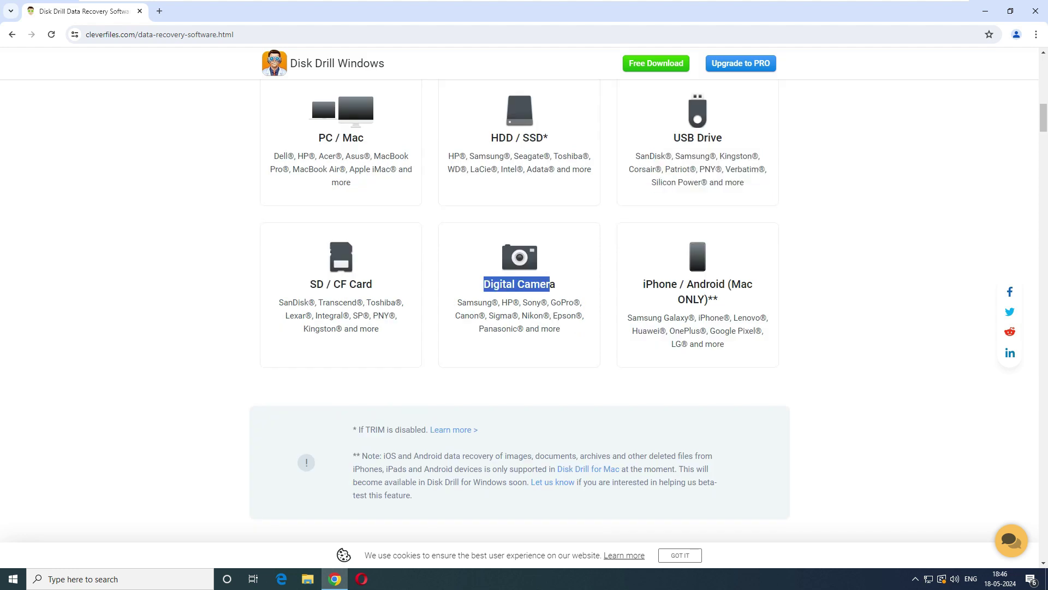
{"action": "left_click_drag", "start_coordinate": [643, 284], "coordinate": [741, 284]}
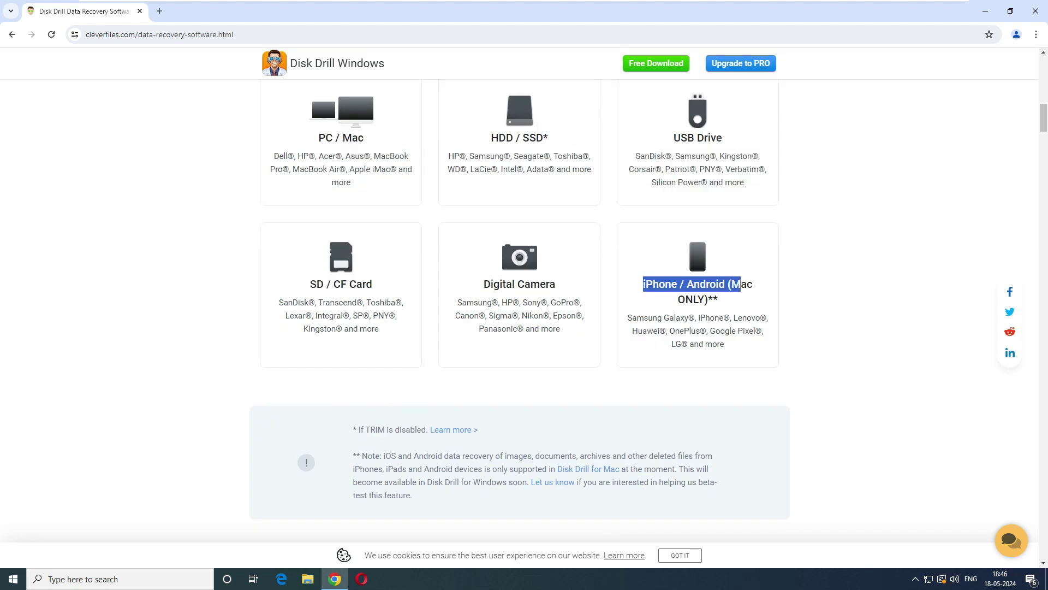
{"action": "left_click_drag", "start_coordinate": [696, 318], "coordinate": [627, 317]}
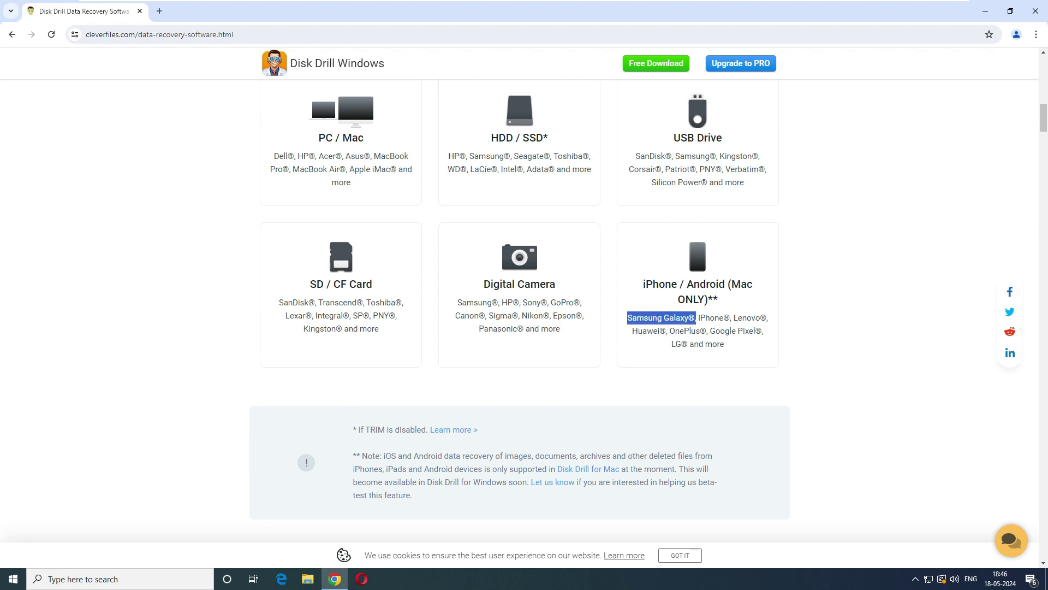
{"action": "left_click", "coordinate": [627, 318]}
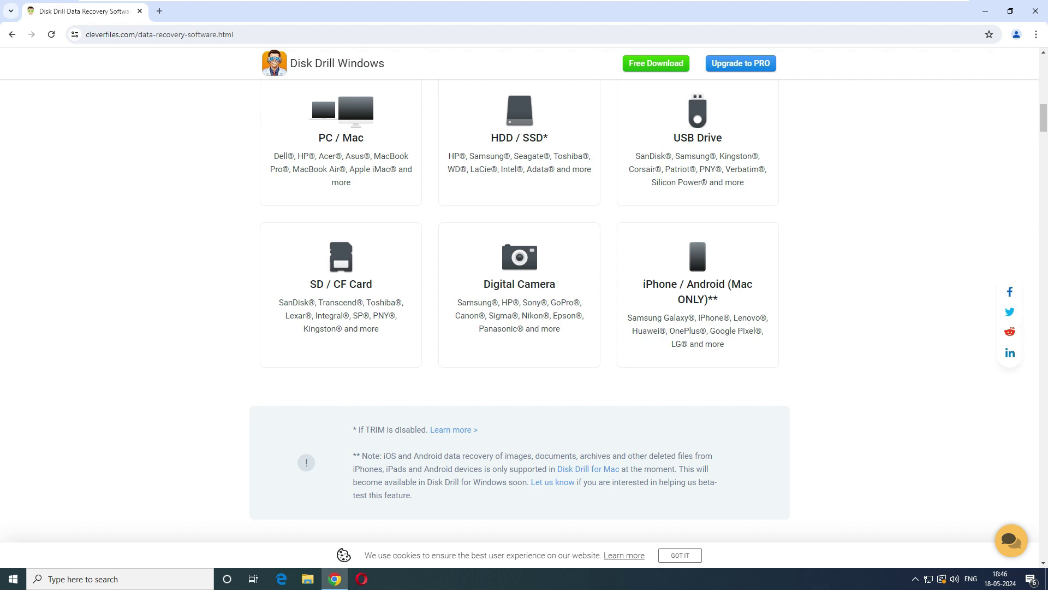
{"action": "mouse_move", "coordinate": [726, 344]}
{"action": "left_mouse_down"}
{"action": "mouse_move", "coordinate": [679, 299]}
{"action": "mouse_move", "coordinate": [643, 284]}
{"action": "left_mouse_up"}
{"action": "left_click", "coordinate": [644, 284]}
Step: Scroll to the Recover All File Types section and highlight its heading
{"action": "scroll", "coordinate": [518, 311], "scroll_direction": "down", "scroll_amount": 8}
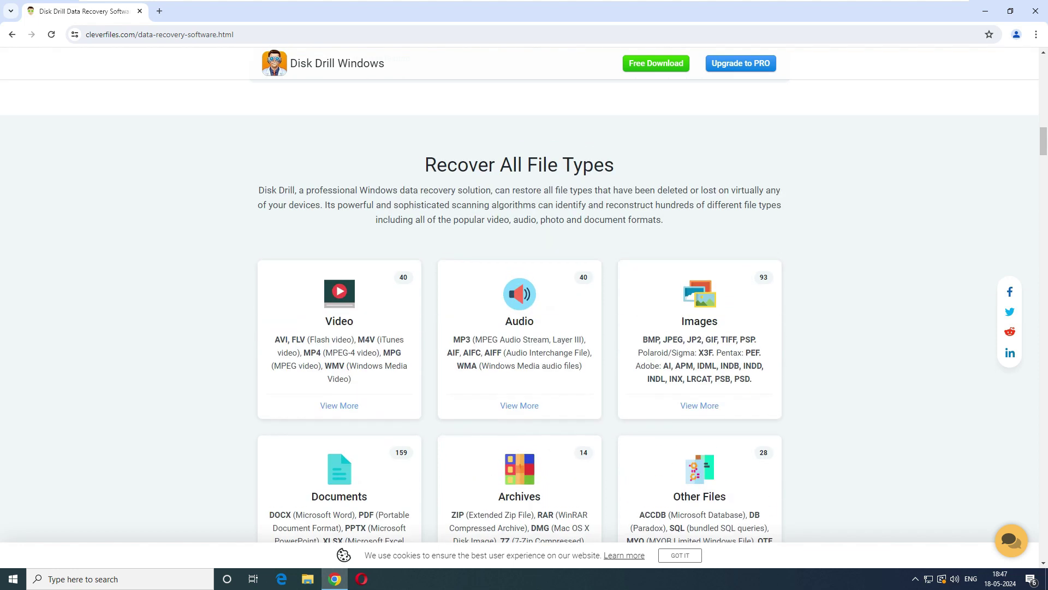
{"action": "left_click_drag", "start_coordinate": [425, 165], "coordinate": [614, 165]}
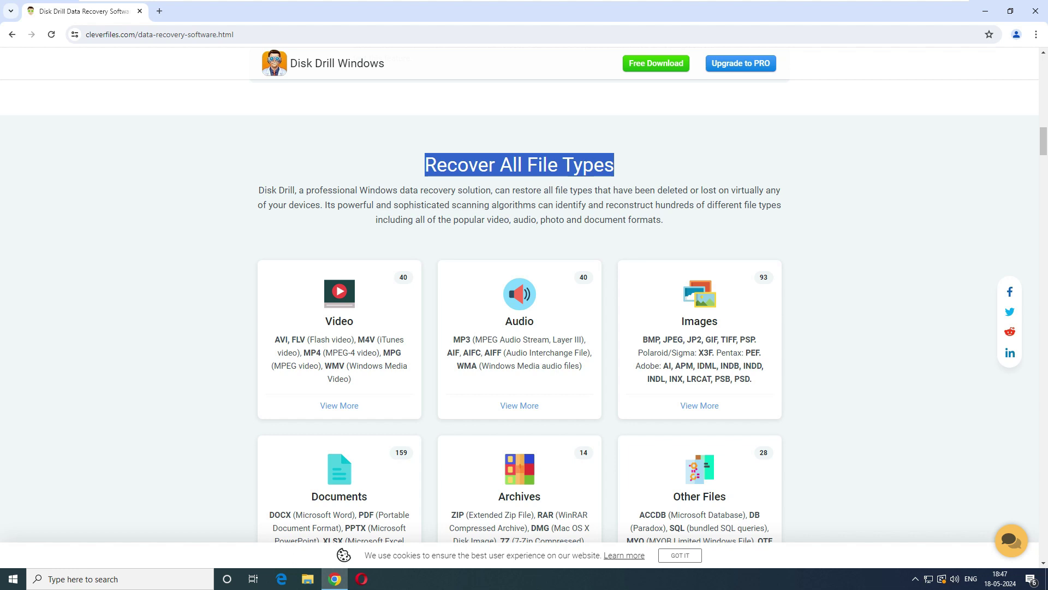
{"action": "scroll", "coordinate": [389, 366], "scroll_direction": "down", "scroll_amount": 1}
{"action": "left_click_drag", "start_coordinate": [385, 311], "coordinate": [275, 285]}
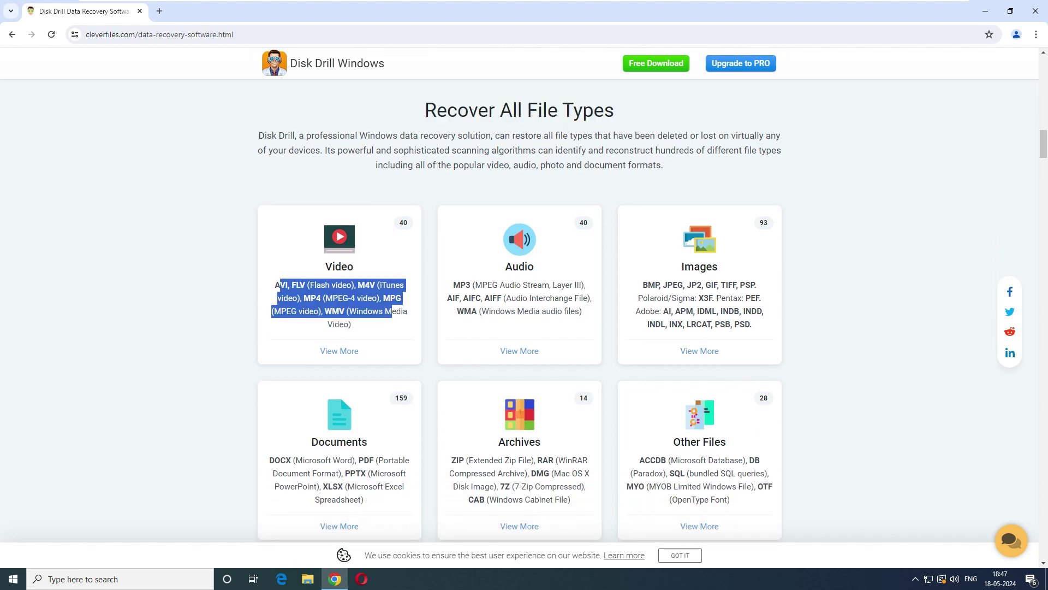
{"action": "left_click", "coordinate": [274, 285]}
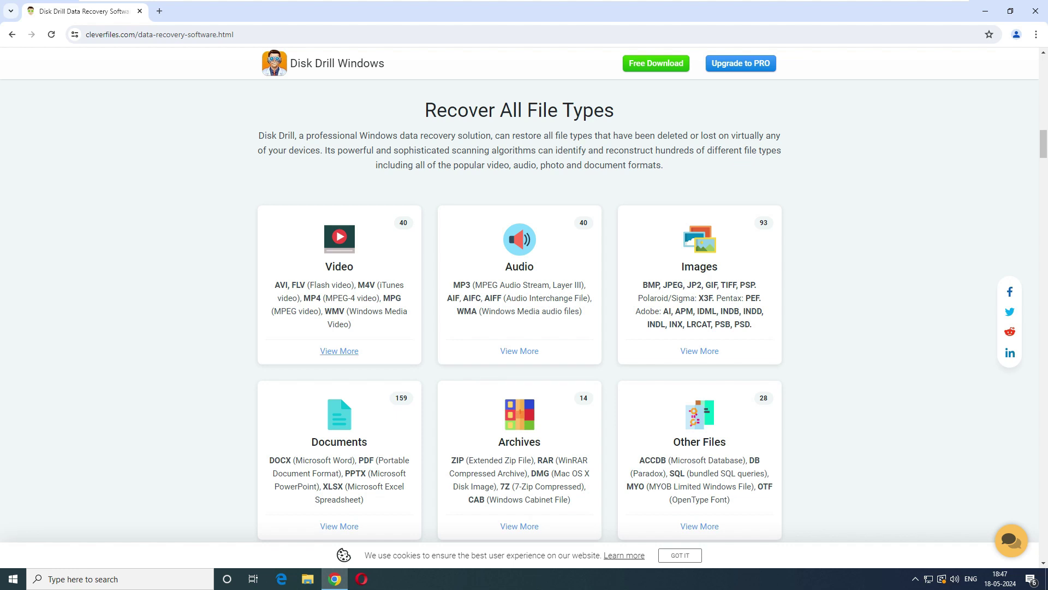
Step: Expand and collapse the full Video and Audio format lists
{"action": "left_click", "coordinate": [339, 351]}
{"action": "scroll", "coordinate": [339, 350], "scroll_direction": "down", "scroll_amount": 4}
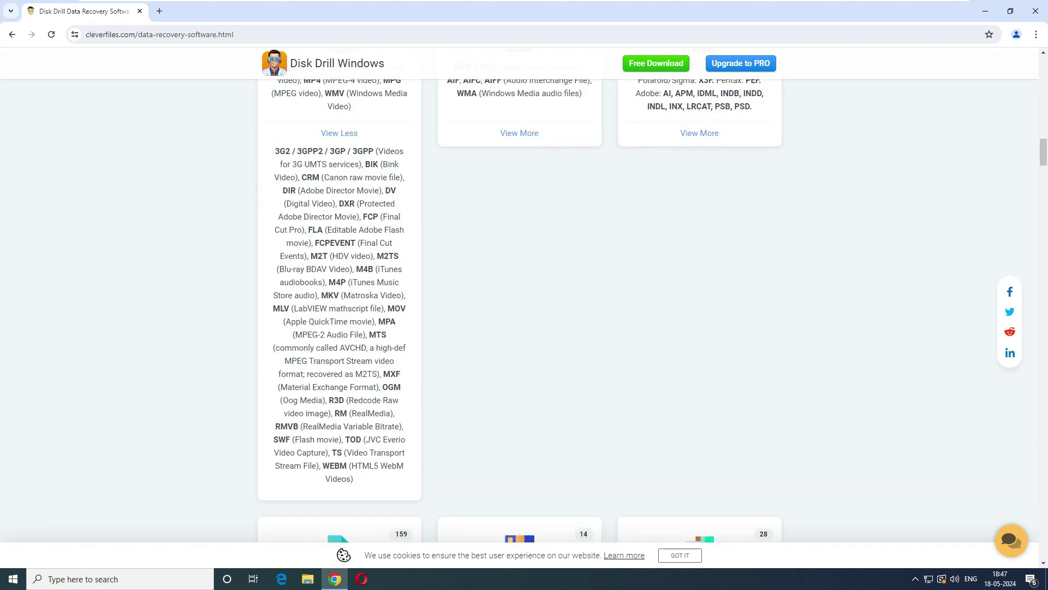
{"action": "scroll", "coordinate": [339, 241], "scroll_direction": "up", "scroll_amount": 2}
{"action": "left_click", "coordinate": [339, 241]}
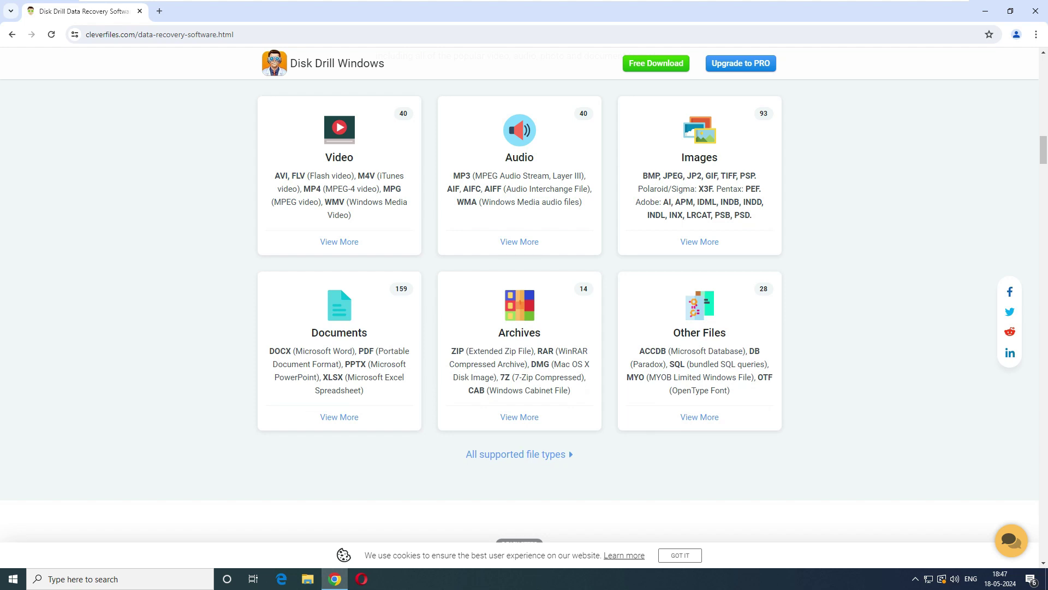
{"action": "left_click", "coordinate": [519, 241]}
{"action": "scroll", "coordinate": [519, 295], "scroll_direction": "down", "scroll_amount": 2}
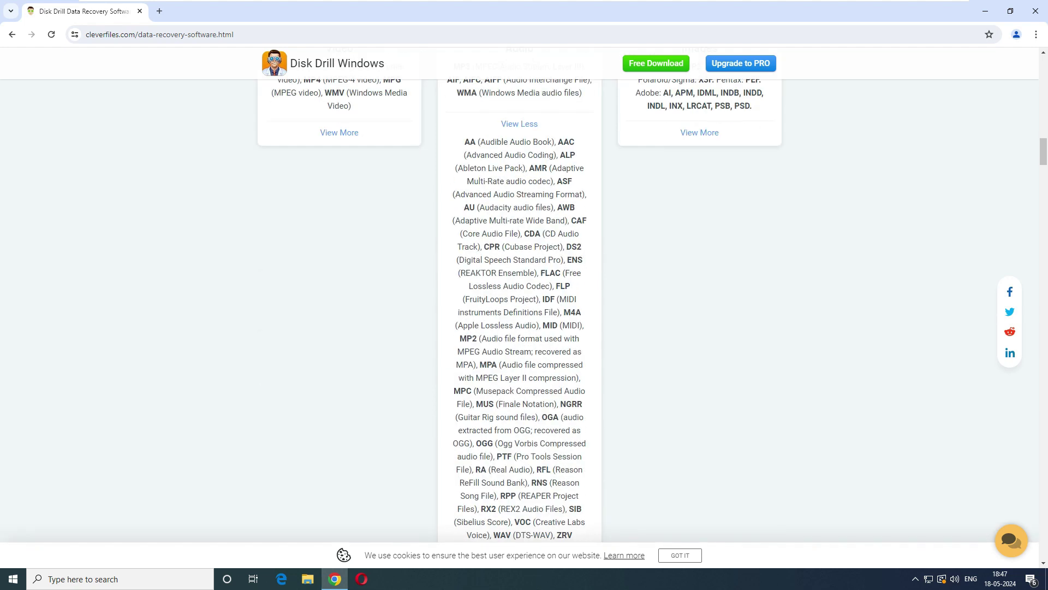
{"action": "scroll", "coordinate": [519, 287], "scroll_direction": "up", "scroll_amount": 3}
{"action": "left_click", "coordinate": [519, 286]}
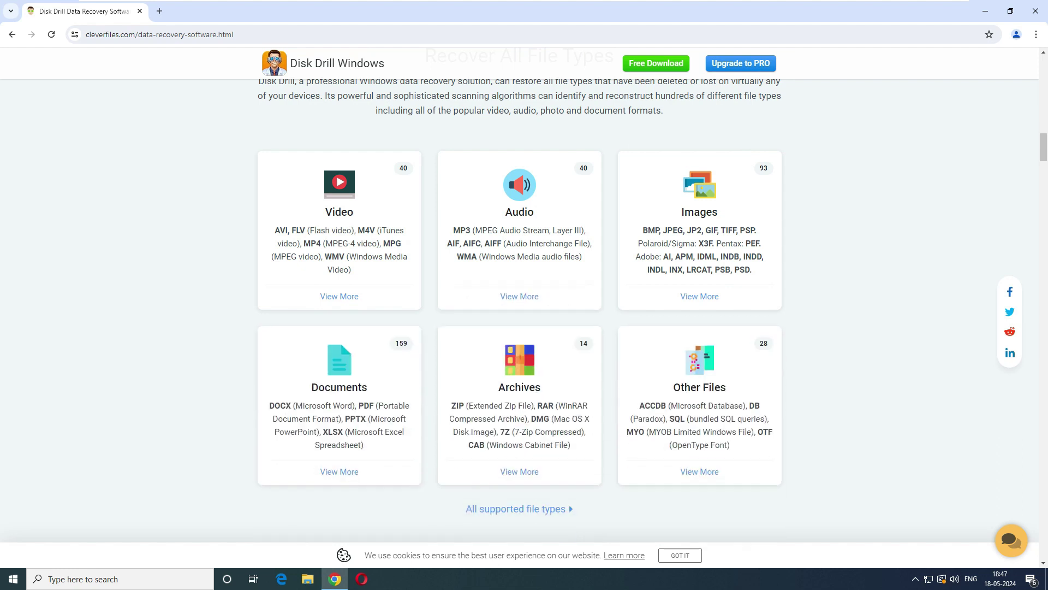
{"action": "scroll", "coordinate": [519, 295], "scroll_direction": "down", "scroll_amount": 2}
{"action": "scroll", "coordinate": [519, 295], "scroll_direction": "up", "scroll_amount": 2}
Step: Highlight the PSD image format and the Documents card format list
{"action": "left_click_drag", "start_coordinate": [676, 269], "coordinate": [746, 269]}
{"action": "left_click", "coordinate": [745, 270]}
{"action": "double_click", "coordinate": [743, 269]}
{"action": "left_click_drag", "start_coordinate": [733, 269], "coordinate": [751, 269]}
{"action": "scroll", "coordinate": [519, 314], "scroll_direction": "down", "scroll_amount": 2}
{"action": "scroll", "coordinate": [520, 315], "scroll_direction": "down", "scroll_amount": 2}
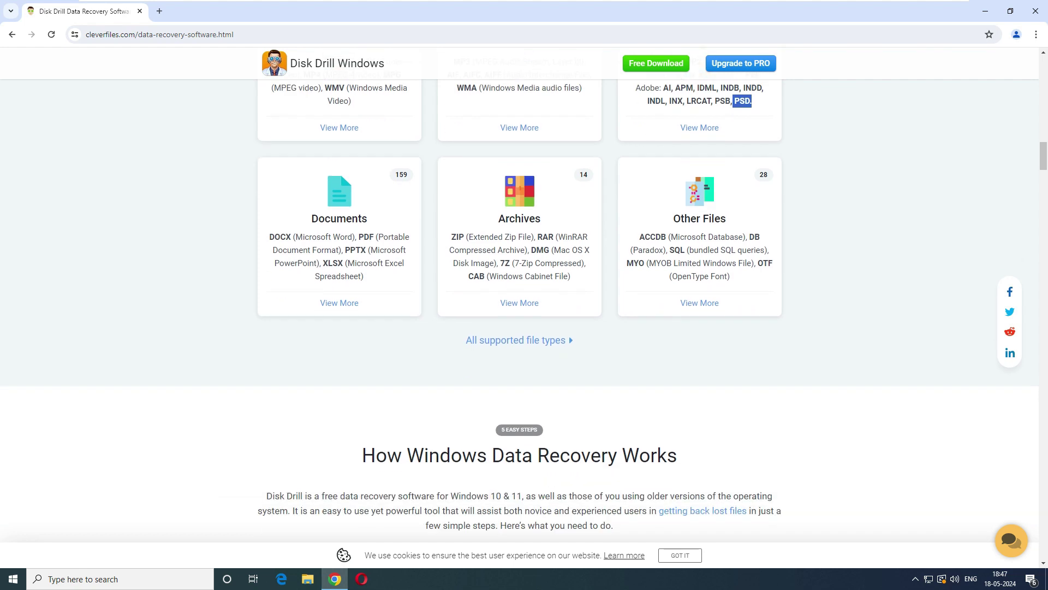
{"action": "left_click_drag", "start_coordinate": [365, 226], "coordinate": [270, 187]}
{"action": "left_click", "coordinate": [269, 187]}
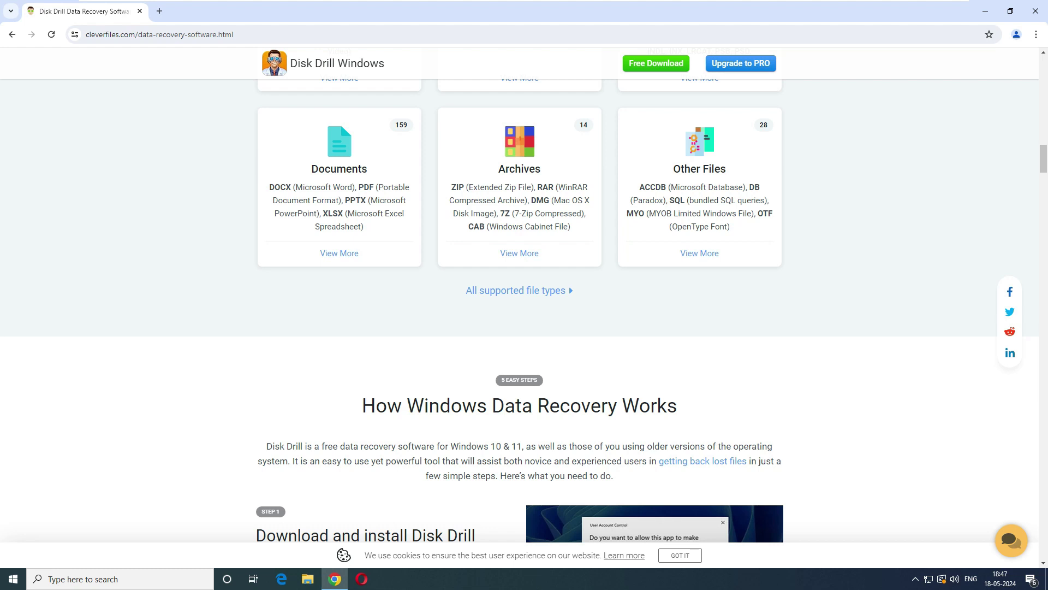
{"action": "scroll", "coordinate": [519, 315], "scroll_direction": "up", "scroll_amount": 1}
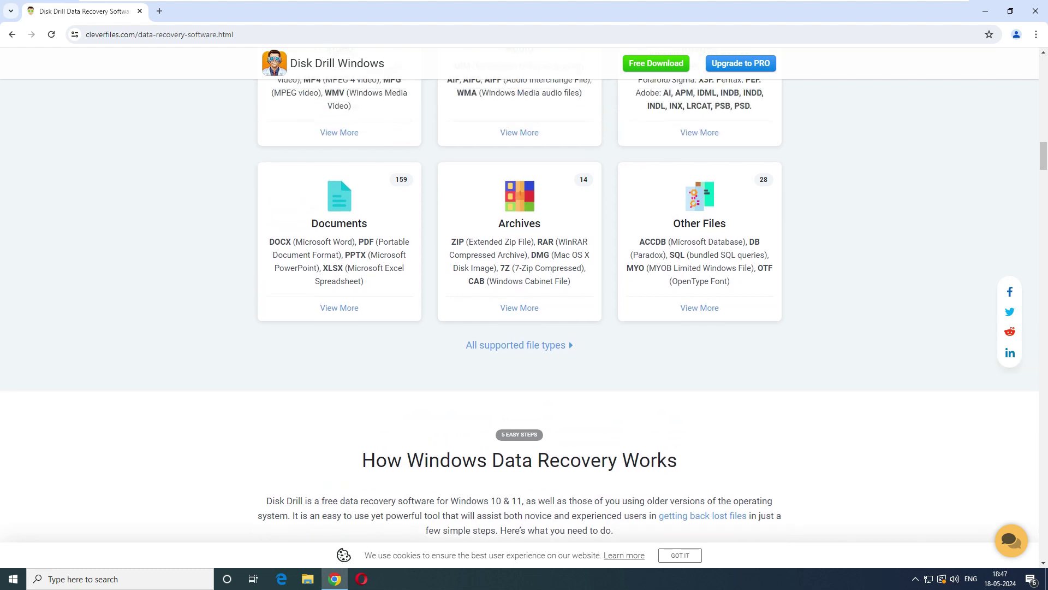
Step: Expand the Other Files card with View More and highlight its VMDK entry
{"action": "left_click", "coordinate": [700, 307]}
{"action": "scroll", "coordinate": [700, 308], "scroll_direction": "down", "scroll_amount": 2}
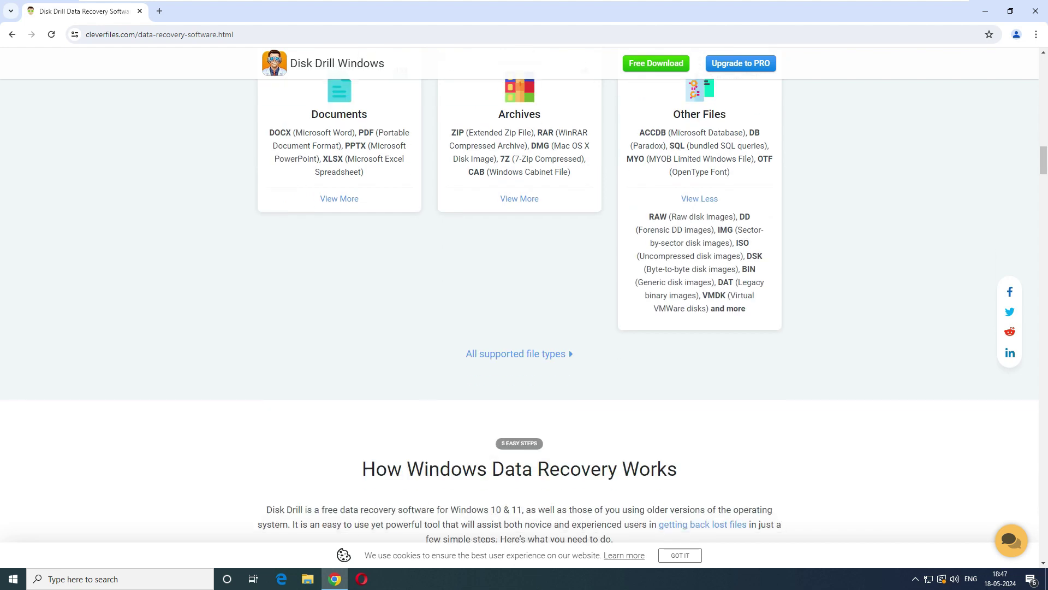
{"action": "scroll", "coordinate": [700, 253], "scroll_direction": "up", "scroll_amount": 1}
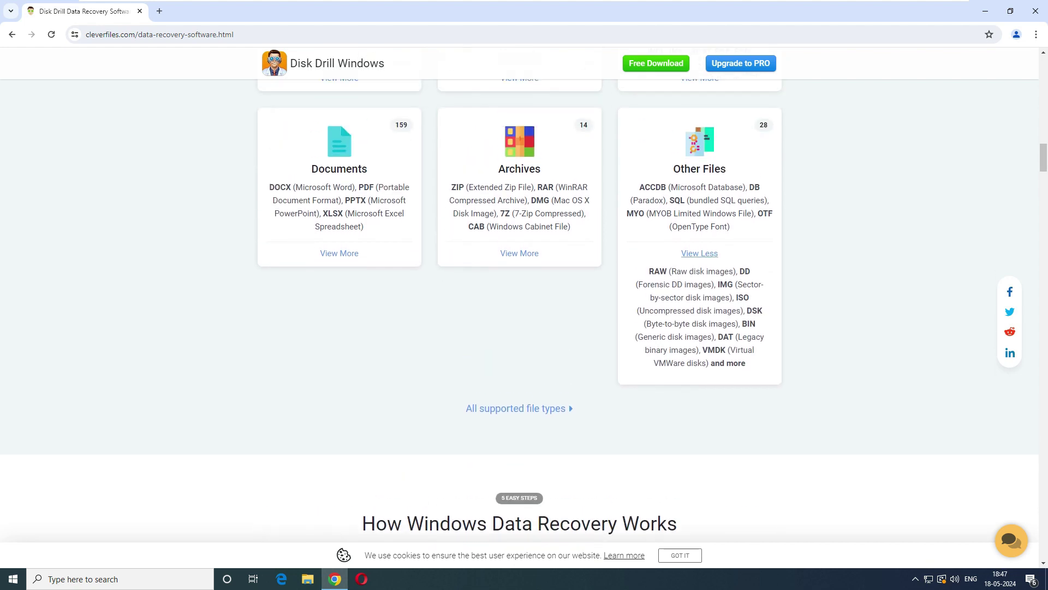
{"action": "scroll", "coordinate": [519, 311], "scroll_direction": "down", "scroll_amount": 10}
{"action": "scroll", "coordinate": [519, 310], "scroll_direction": "up", "scroll_amount": 5}
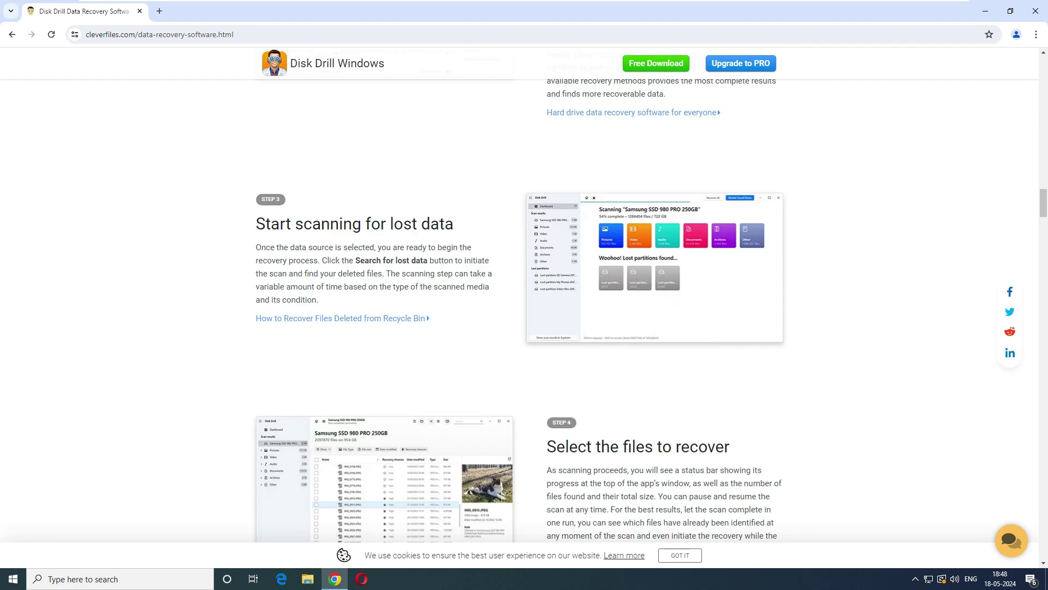
{"action": "scroll", "coordinate": [519, 310], "scroll_direction": "up", "scroll_amount": 6}
{"action": "left_click", "coordinate": [699, 143]}
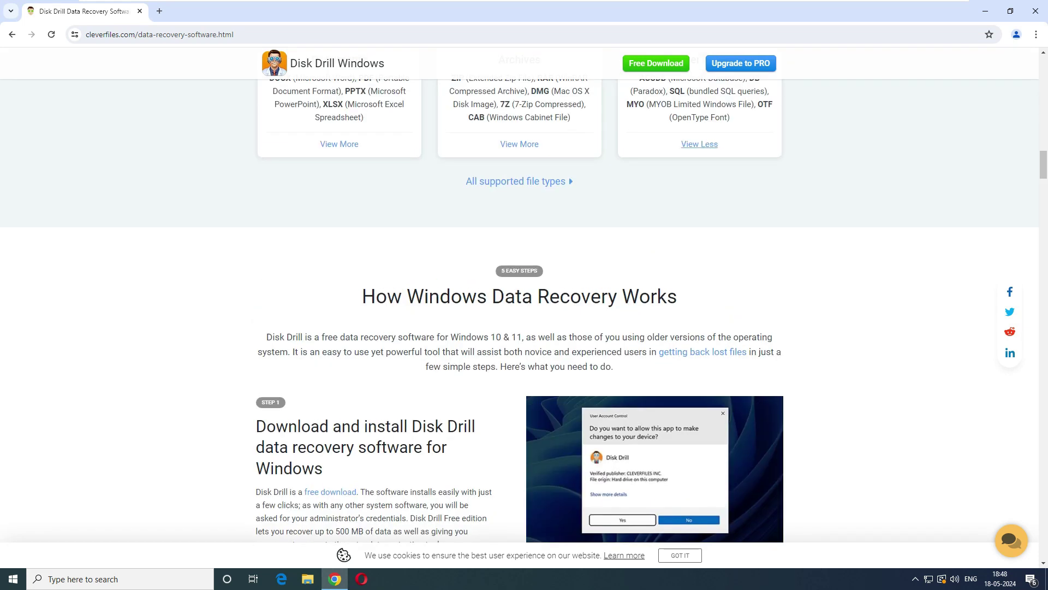
{"action": "scroll", "coordinate": [700, 143], "scroll_direction": "up", "scroll_amount": 3}
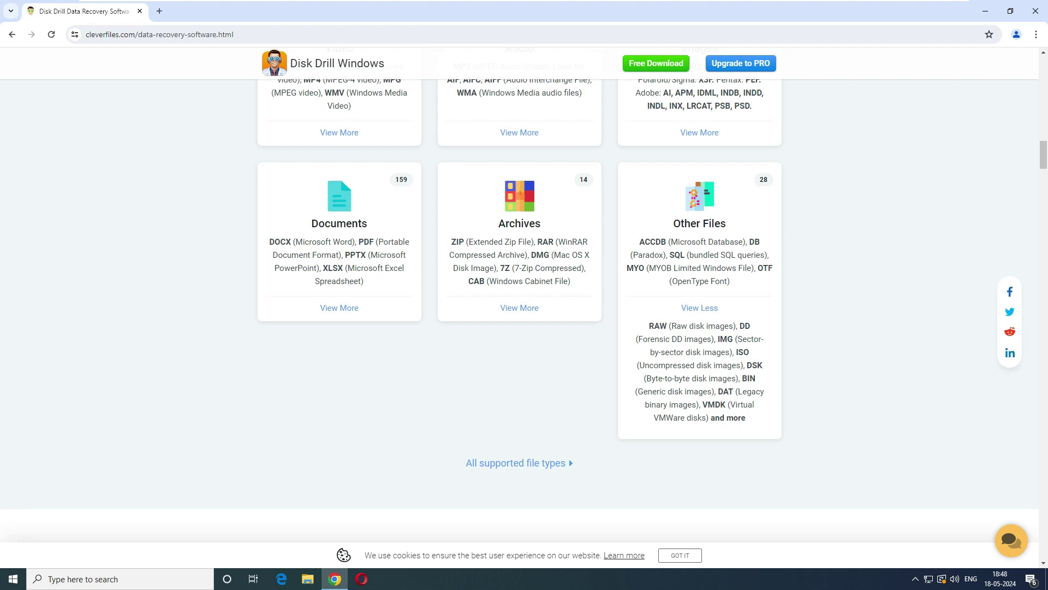
{"action": "mouse_move", "coordinate": [755, 404]}
{"action": "left_mouse_down"}
{"action": "mouse_move", "coordinate": [703, 404]}
{"action": "mouse_move", "coordinate": [748, 405]}
{"action": "left_mouse_up"}
{"action": "left_click", "coordinate": [702, 404]}
{"action": "left_click", "coordinate": [748, 405]}
Step: Highlight the RAW through VMDK disk image formats, then scroll back to the page top
{"action": "scroll", "coordinate": [520, 294], "scroll_direction": "down", "scroll_amount": 2}
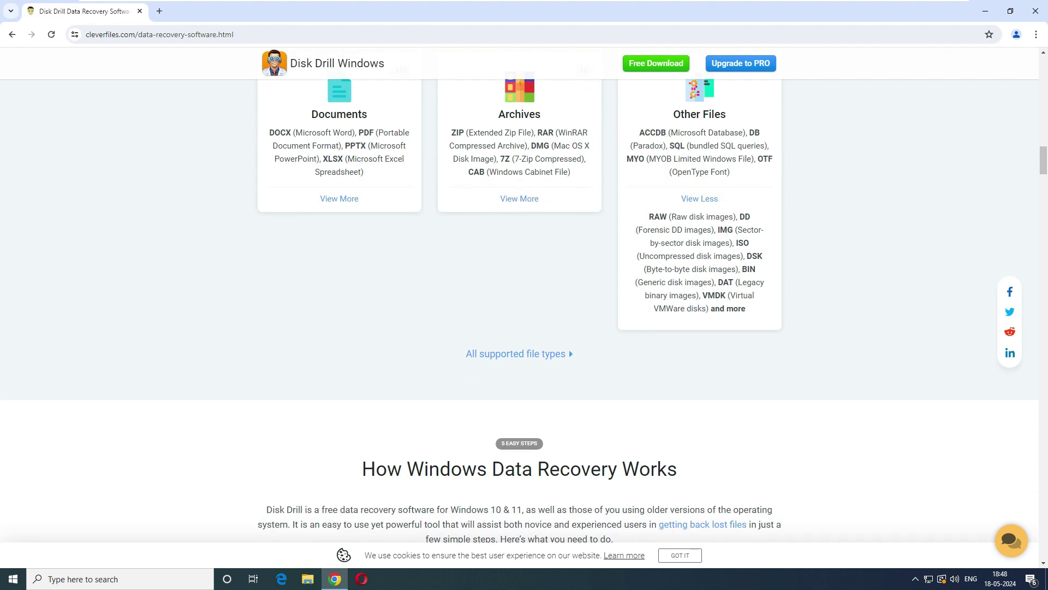
{"action": "mouse_move", "coordinate": [692, 295]}
{"action": "left_mouse_down"}
{"action": "mouse_move", "coordinate": [709, 308]}
{"action": "mouse_move", "coordinate": [649, 216]}
{"action": "left_mouse_up"}
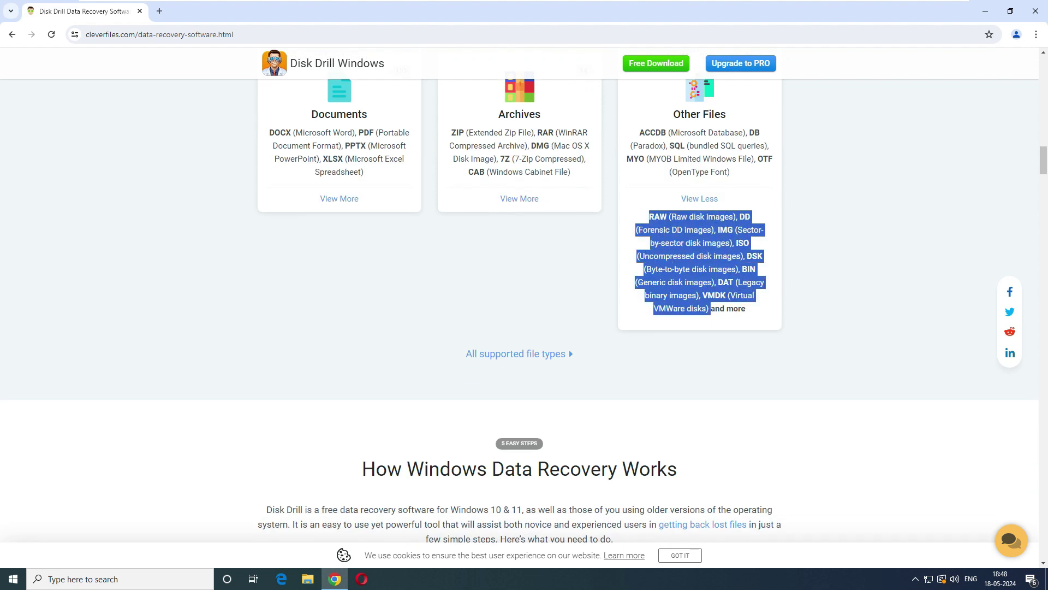
{"action": "mouse_move", "coordinate": [745, 308]}
{"action": "left_mouse_down"}
{"action": "mouse_move", "coordinate": [661, 296]}
{"action": "mouse_move", "coordinate": [652, 283]}
{"action": "left_mouse_up"}
{"action": "left_click_drag", "start_coordinate": [750, 243], "coordinate": [680, 243]}
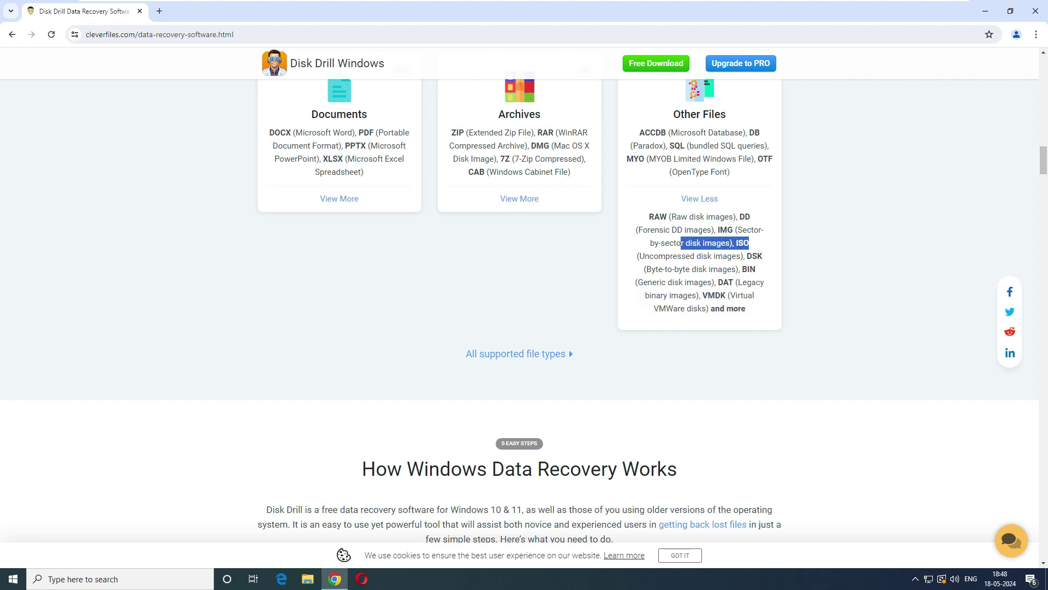
{"action": "scroll", "coordinate": [680, 243], "scroll_direction": "down", "scroll_amount": 2}
{"action": "scroll", "coordinate": [680, 243], "scroll_direction": "down", "scroll_amount": 8}
{"action": "scroll", "coordinate": [679, 243], "scroll_direction": "down", "scroll_amount": 5}
{"action": "scroll", "coordinate": [679, 242], "scroll_direction": "up", "scroll_amount": 15}
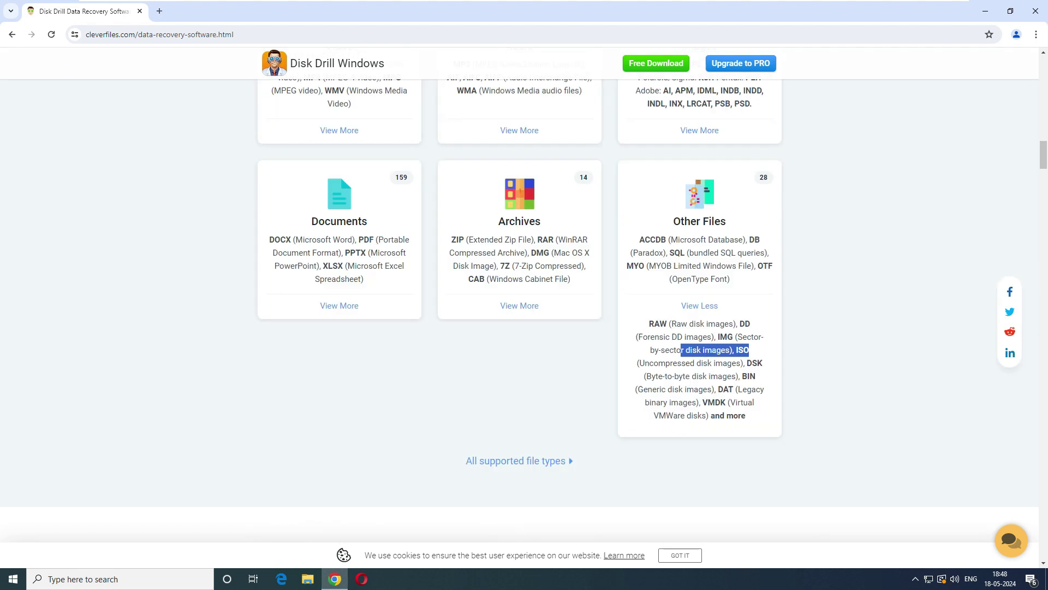
{"action": "scroll", "coordinate": [680, 243], "scroll_direction": "up", "scroll_amount": 10}
{"action": "scroll", "coordinate": [680, 243], "scroll_direction": "up", "scroll_amount": 15}
{"action": "scroll", "coordinate": [680, 242], "scroll_direction": "up", "scroll_amount": 3}
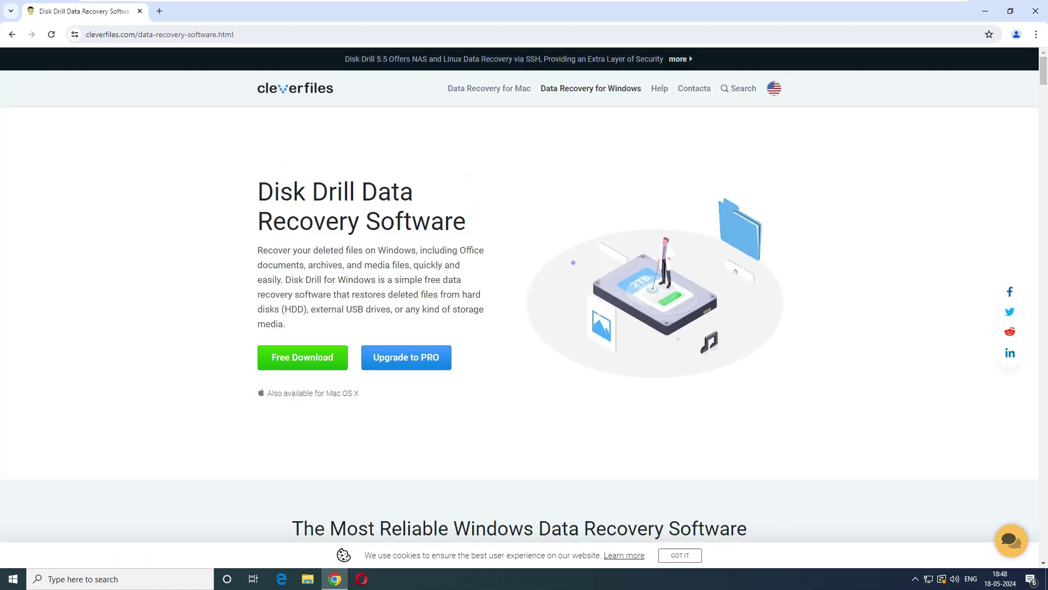
Step: Start the free Disk Drill download and read the Windows 10/11 64-bit requirement
{"action": "left_click", "coordinate": [303, 357]}
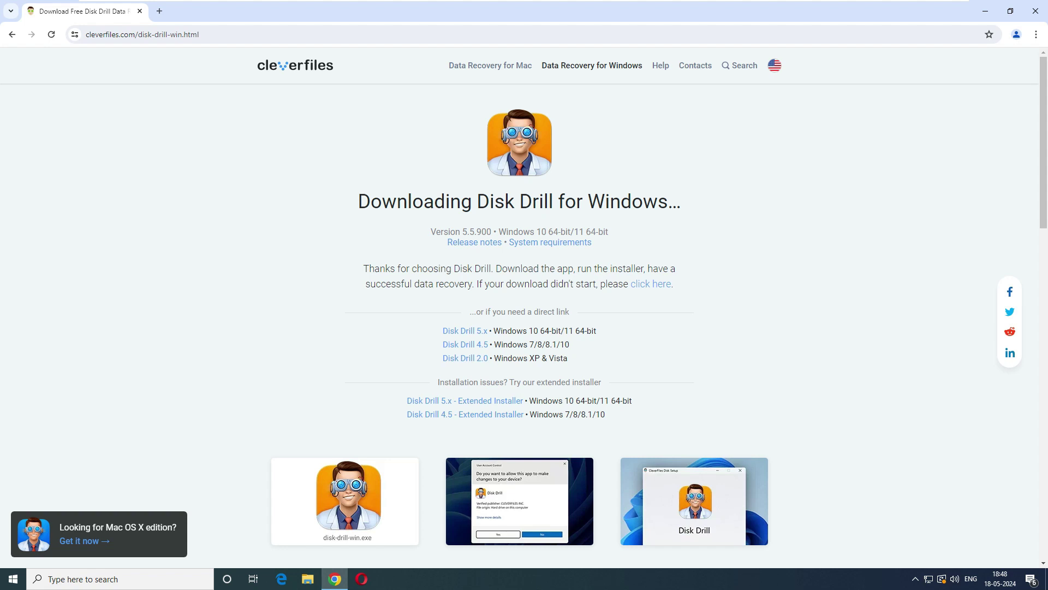
{"action": "left_click_drag", "start_coordinate": [496, 268], "coordinate": [607, 268]}
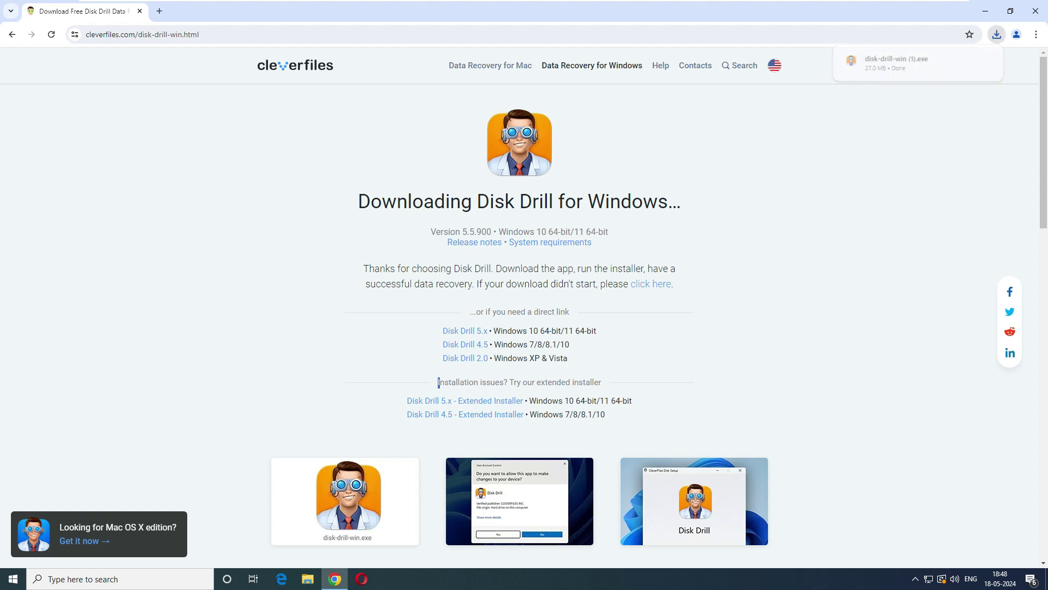
{"action": "mouse_move", "coordinate": [439, 382]}
{"action": "left_mouse_down"}
{"action": "mouse_move", "coordinate": [601, 382]}
{"action": "mouse_move", "coordinate": [443, 330]}
{"action": "left_mouse_up"}
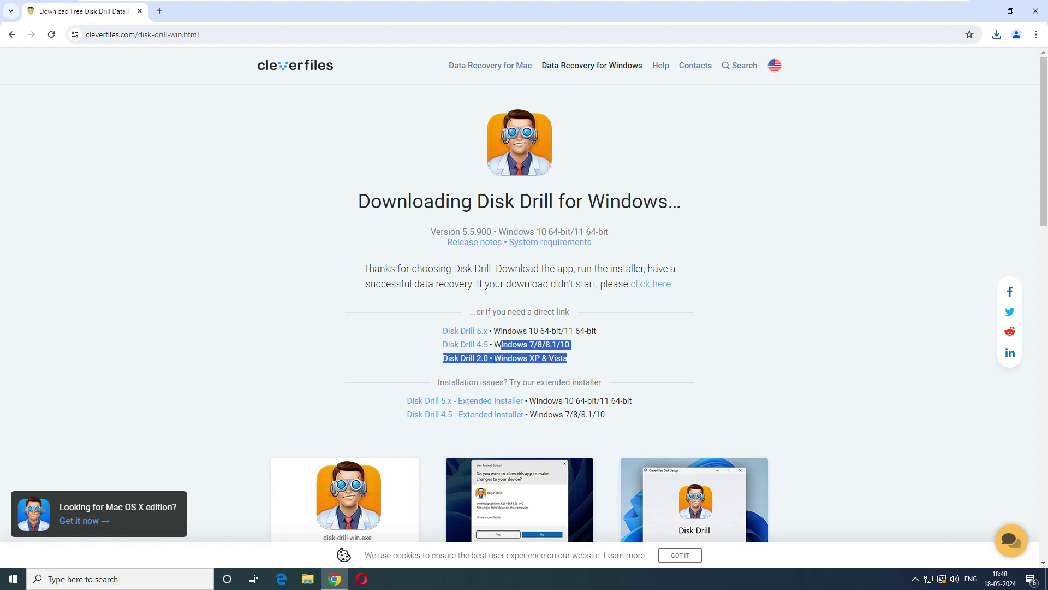
{"action": "left_click", "coordinate": [464, 331]}
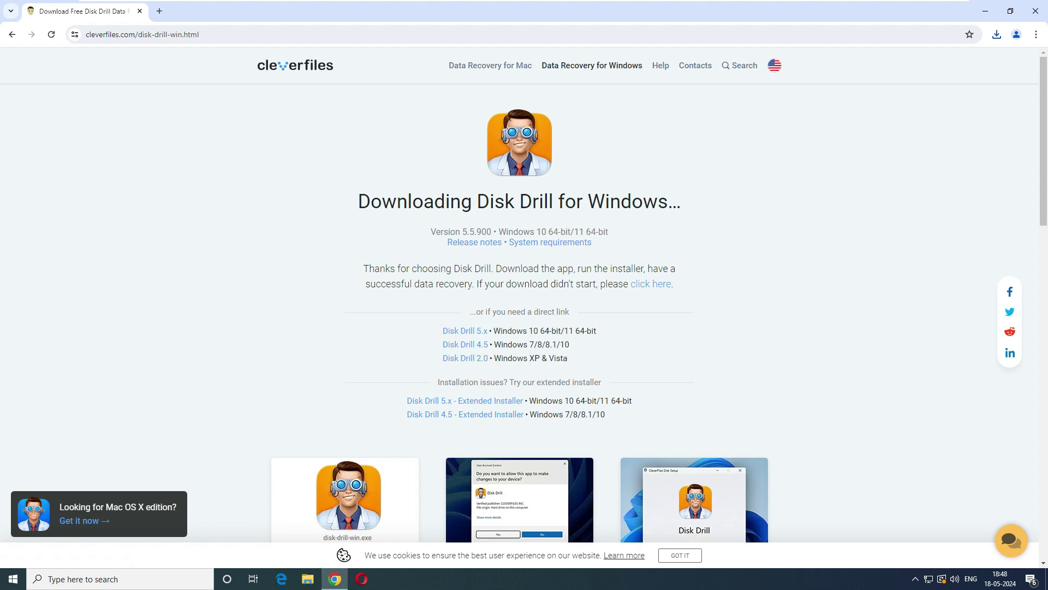
{"action": "left_click_drag", "start_coordinate": [568, 359], "coordinate": [523, 358]}
{"action": "left_click_drag", "start_coordinate": [596, 331], "coordinate": [494, 330]}
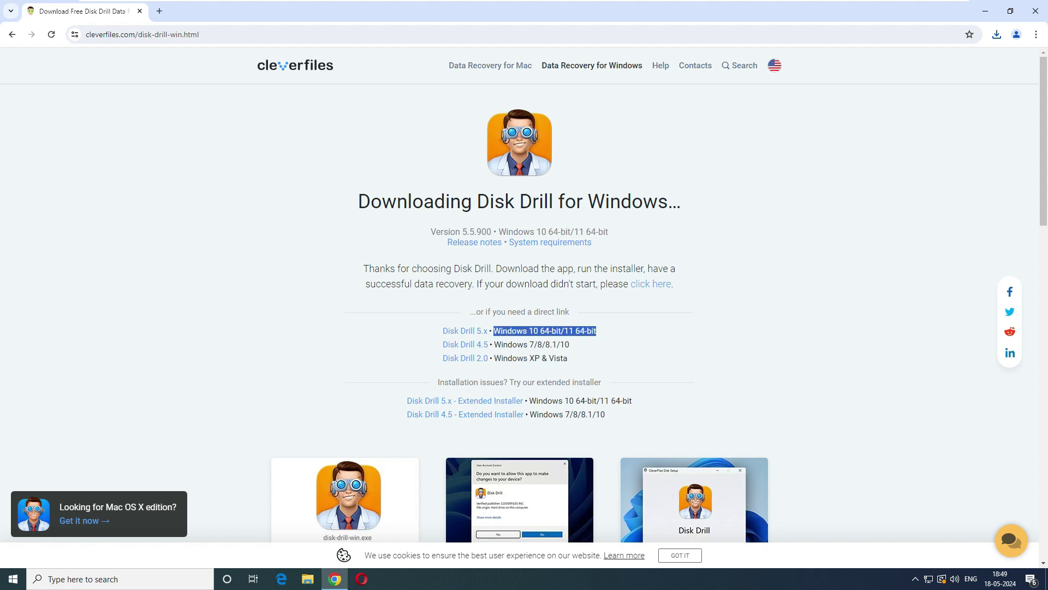
Step: Read the direct download links and installation issues text while the 27 MB installer finishes
{"action": "mouse_move", "coordinate": [568, 358]}
{"action": "left_mouse_down"}
{"action": "mouse_move", "coordinate": [489, 345]}
{"action": "mouse_move", "coordinate": [469, 311]}
{"action": "left_mouse_up"}
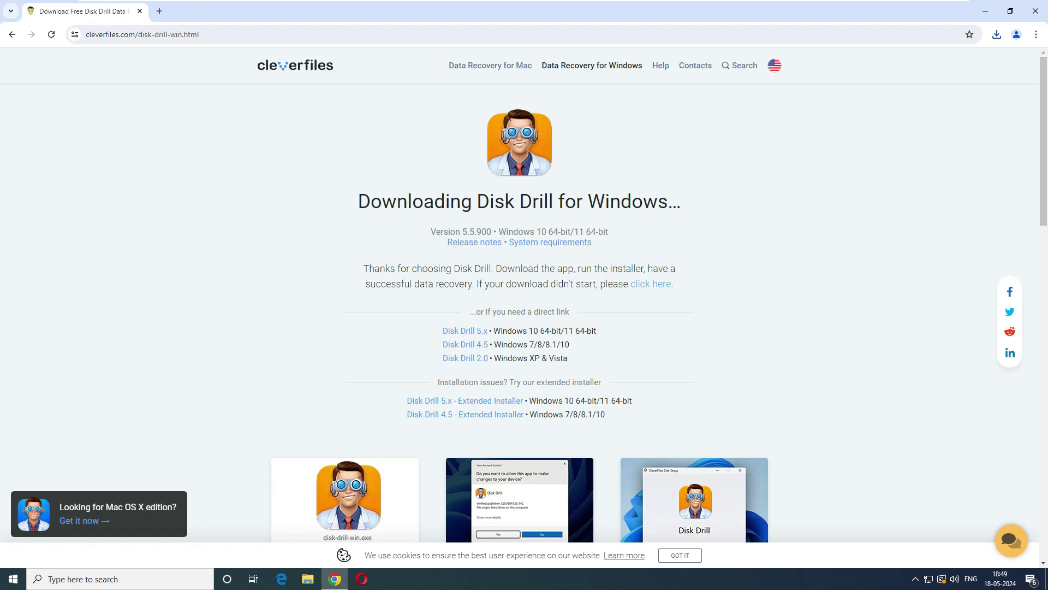
{"action": "left_click_drag", "start_coordinate": [568, 358], "coordinate": [469, 310]}
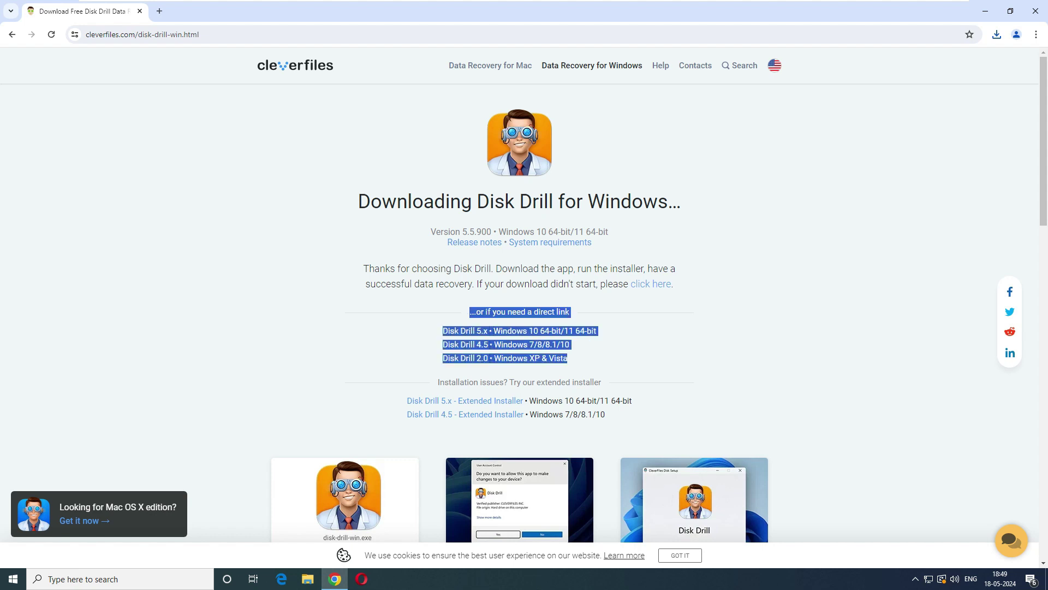
{"action": "left_click", "coordinate": [469, 311]}
{"action": "left_click_drag", "start_coordinate": [568, 358], "coordinate": [442, 331]}
{"action": "left_click", "coordinate": [464, 331]}
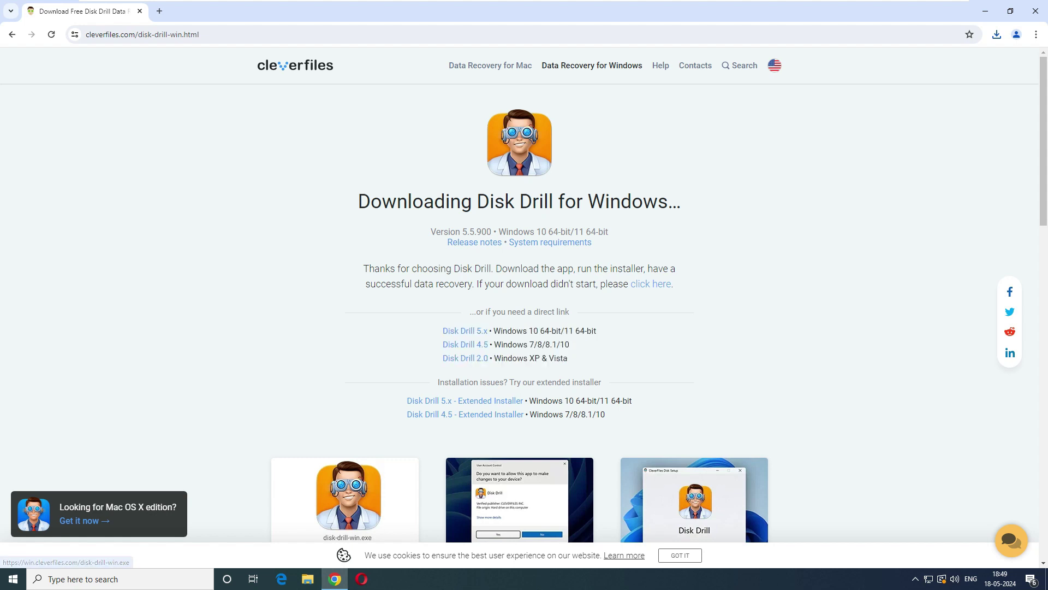
{"action": "left_click_drag", "start_coordinate": [438, 382], "coordinate": [495, 382]}
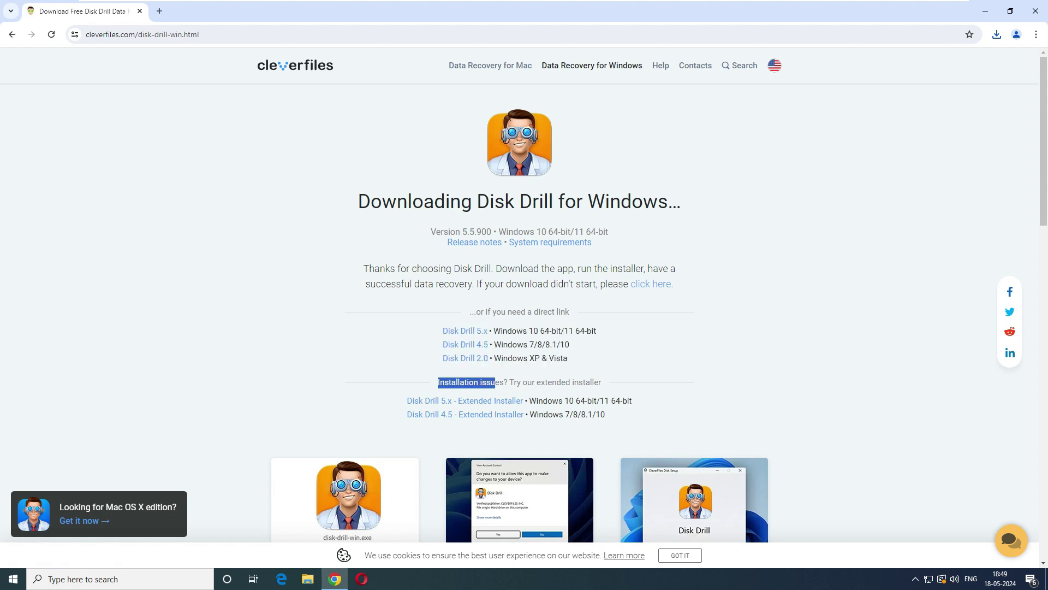
{"action": "left_click_drag", "start_coordinate": [606, 414], "coordinate": [445, 400]}
{"action": "left_click", "coordinate": [445, 400]}
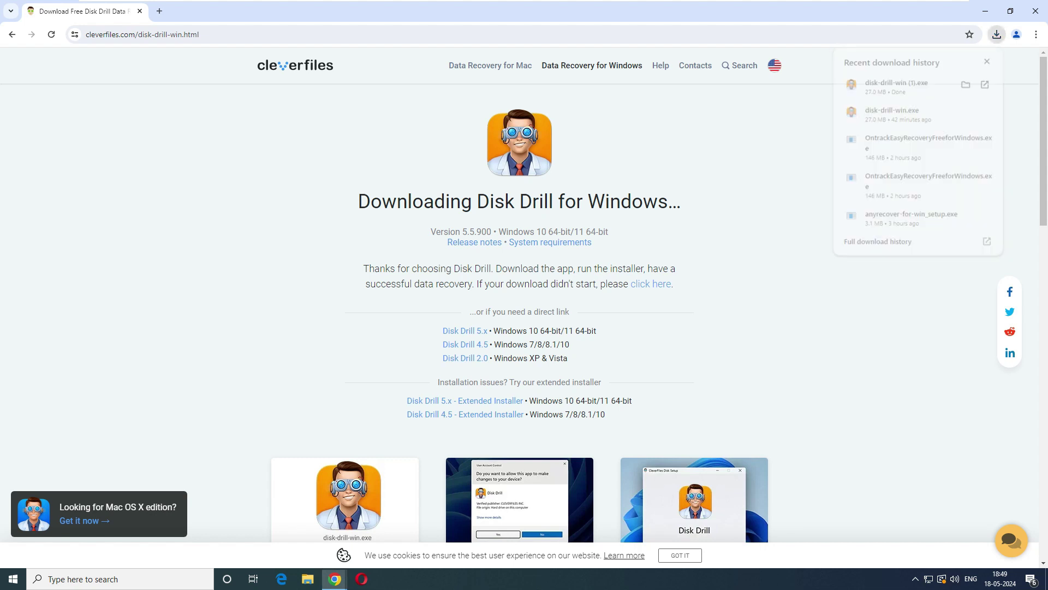
Step: Allow and install Disk Drill 5.5.900, launch it, and reveal the desktop
{"action": "left_click", "coordinate": [610, 406]}
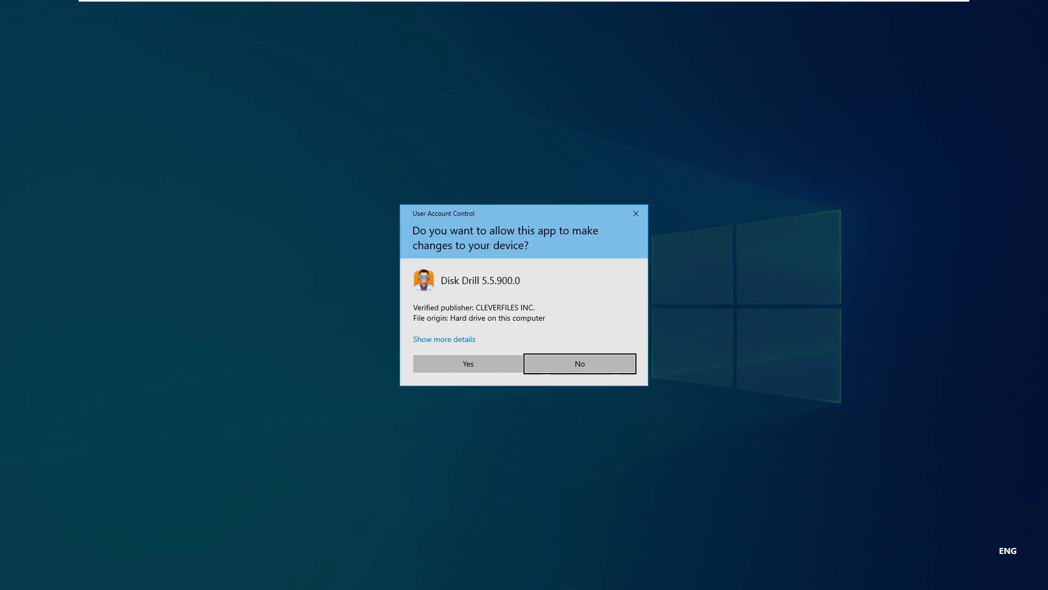
{"action": "left_click", "coordinate": [468, 363]}
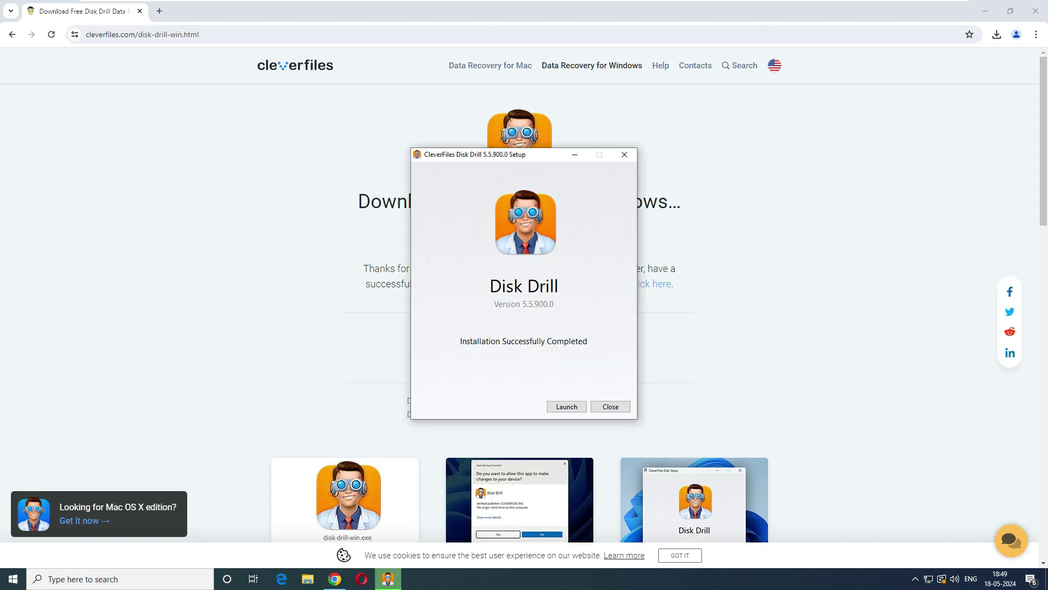
{"action": "left_click", "coordinate": [567, 406]}
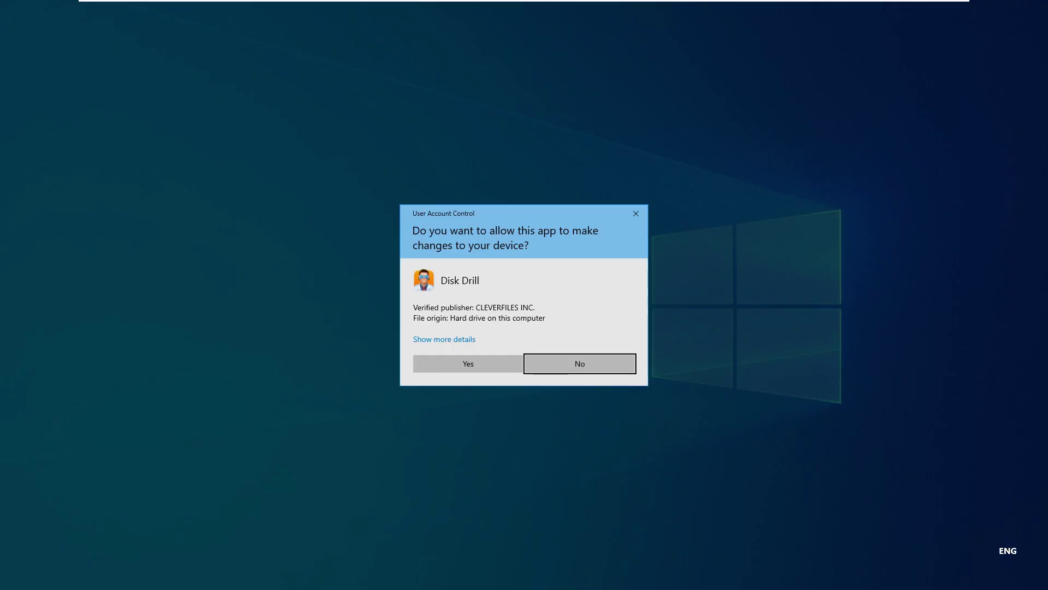
{"action": "left_click", "coordinate": [468, 363]}
{"action": "key", "text": "super+d"}
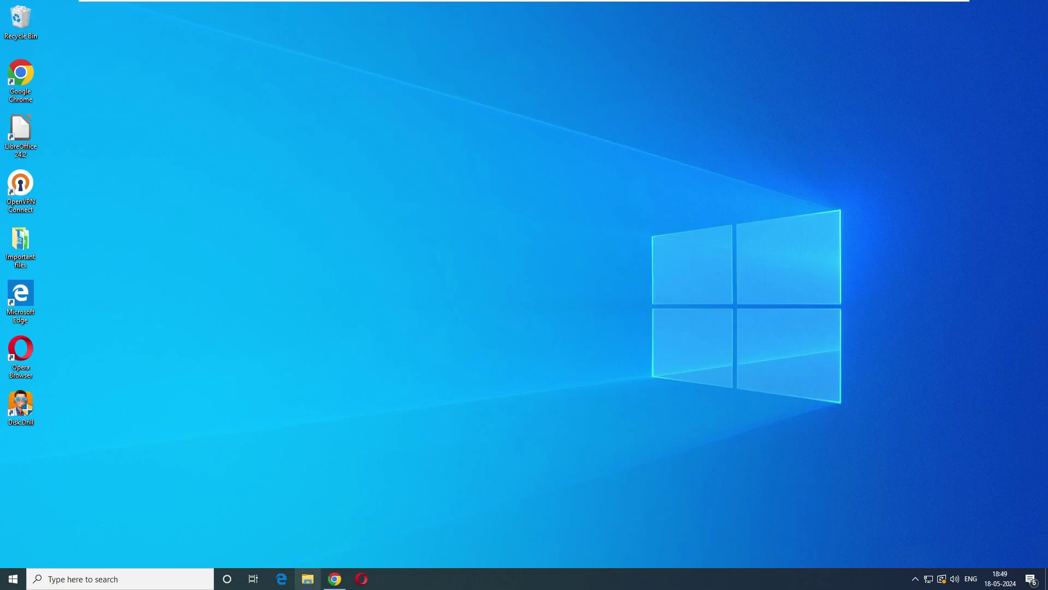
Step: Browse DRIVE (E:)'s Important files folder and its Photos subfolder in File Explorer
{"action": "key", "text": "super+e"}
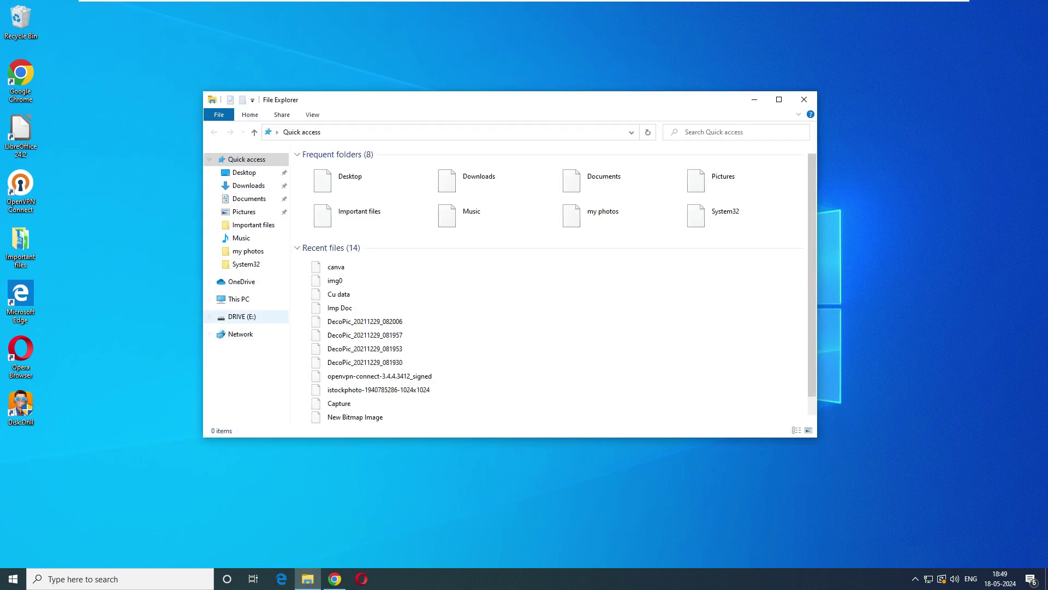
{"action": "left_click", "coordinate": [242, 317]}
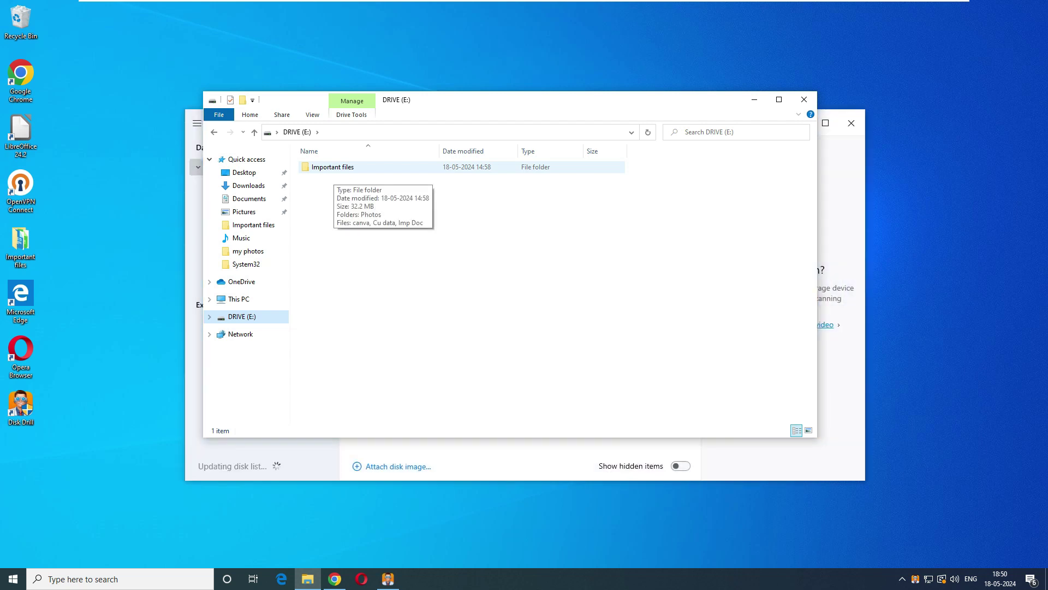
{"action": "double_click", "coordinate": [333, 166]}
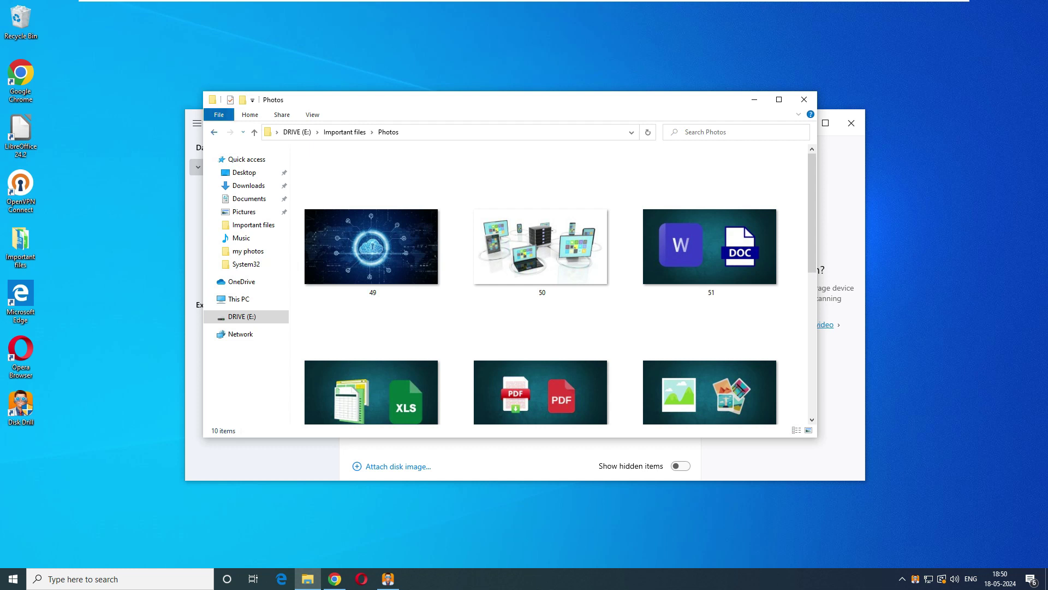
{"action": "key", "text": "alt+Left"}
{"action": "key", "text": "Down"}
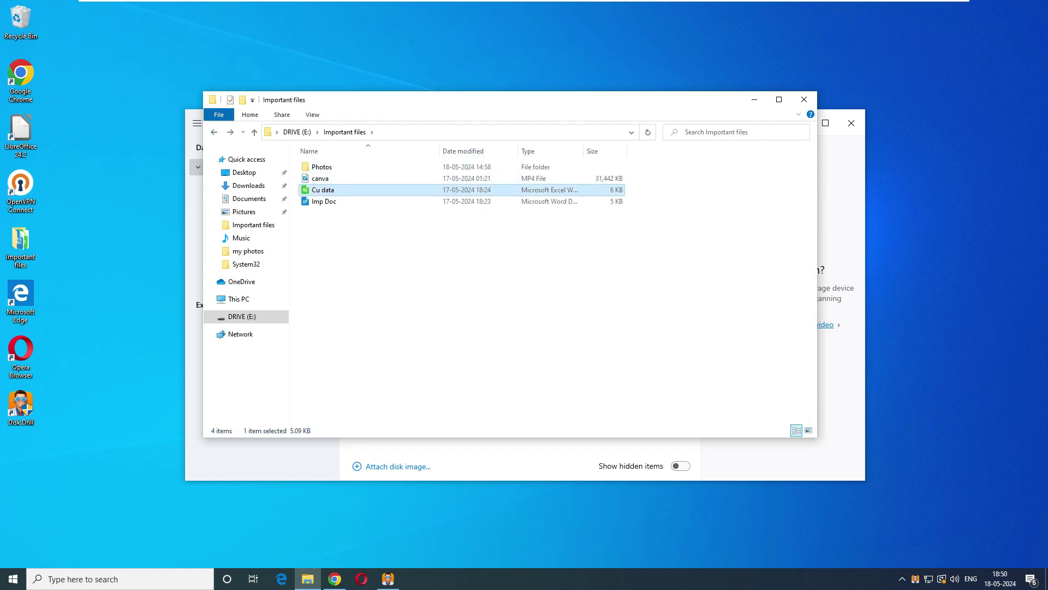
{"action": "key", "text": "Down"}
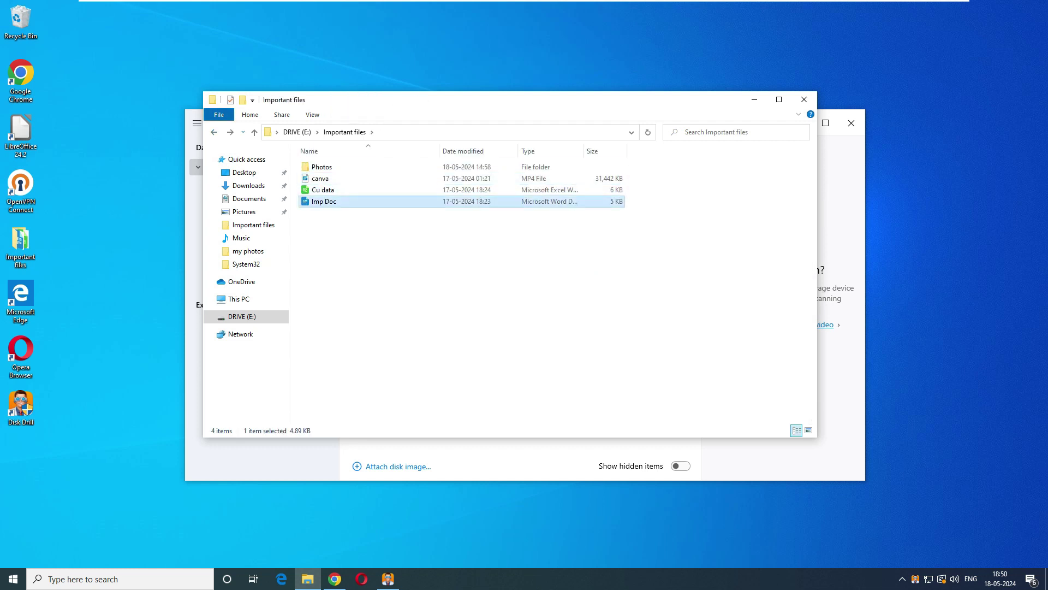
{"action": "key", "text": "ctrl+a"}
{"action": "left_click", "coordinate": [358, 240]}
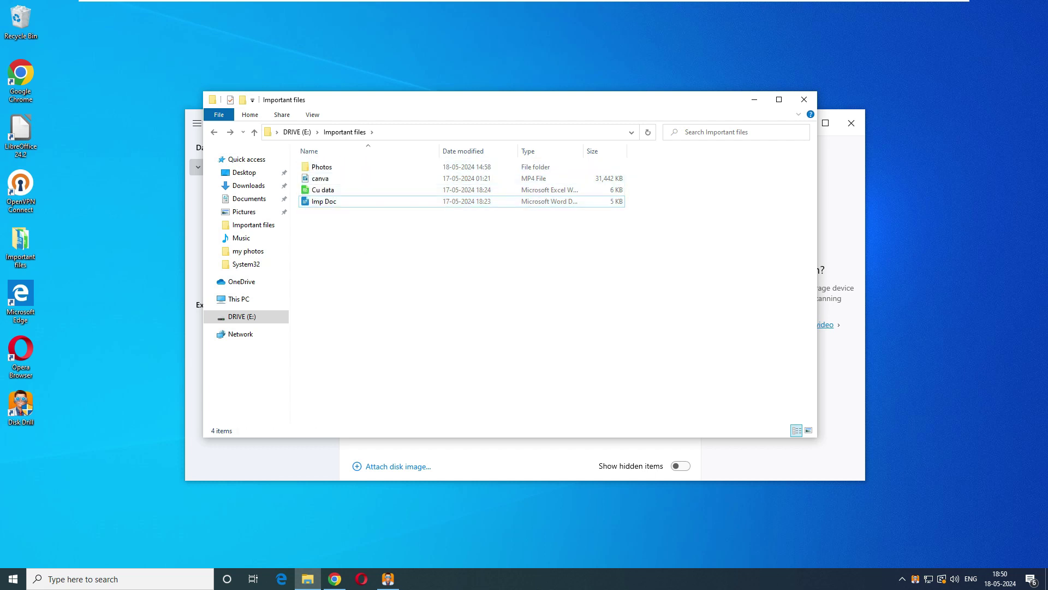
{"action": "key", "text": "alt+Up"}
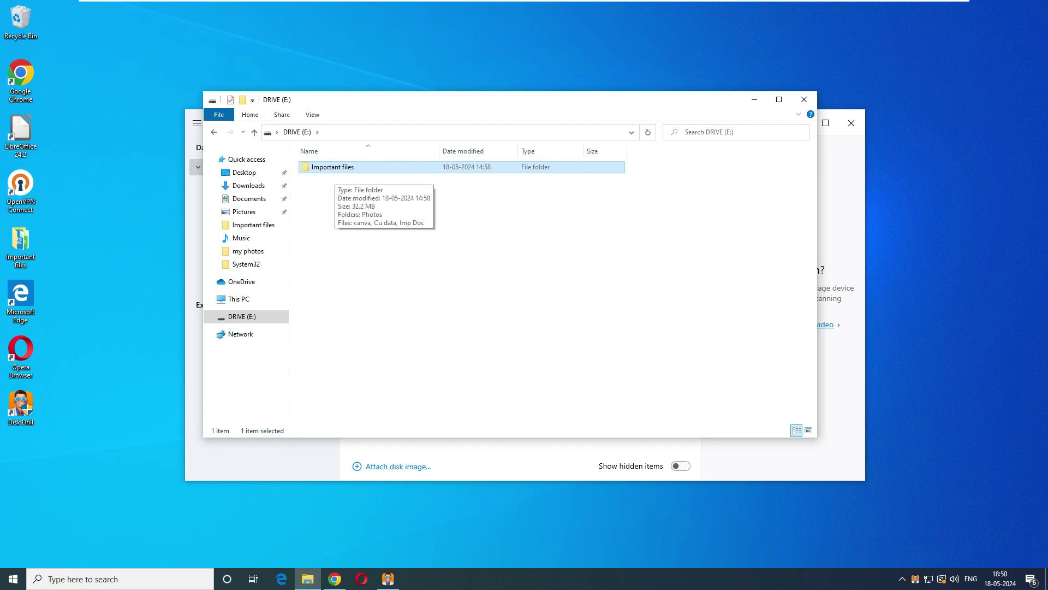
Step: Permanently delete the four items inside Important files with Shift+Delete
{"action": "key", "text": "shift+Delete"}
{"action": "key", "text": "Tab"}
{"action": "key", "text": "Return"}
{"action": "key", "text": "Return"}
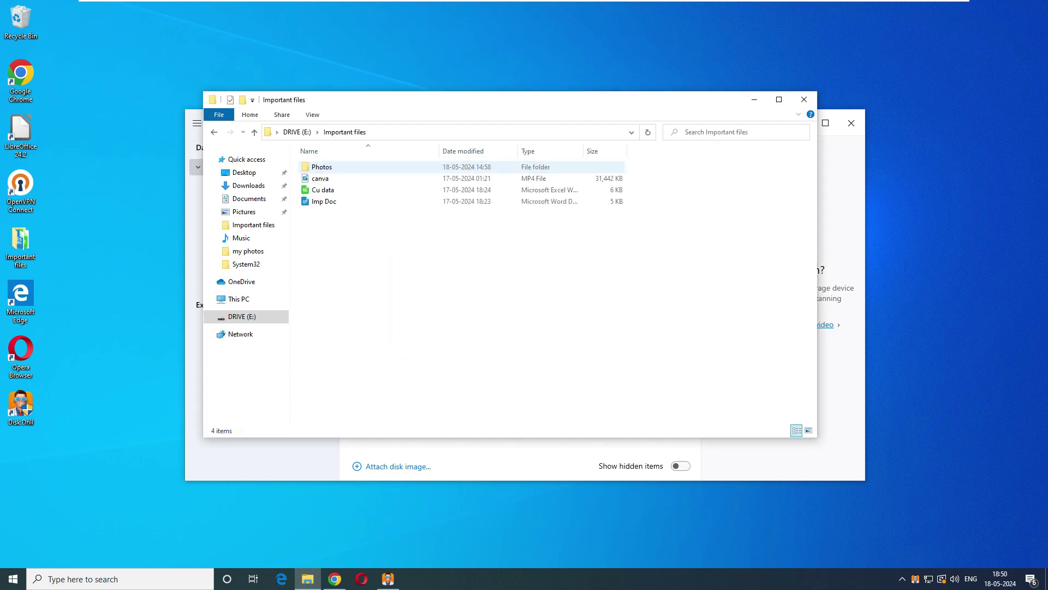
{"action": "left_click_drag", "start_coordinate": [445, 265], "coordinate": [295, 161]}
{"action": "key", "text": "shift+Delete"}
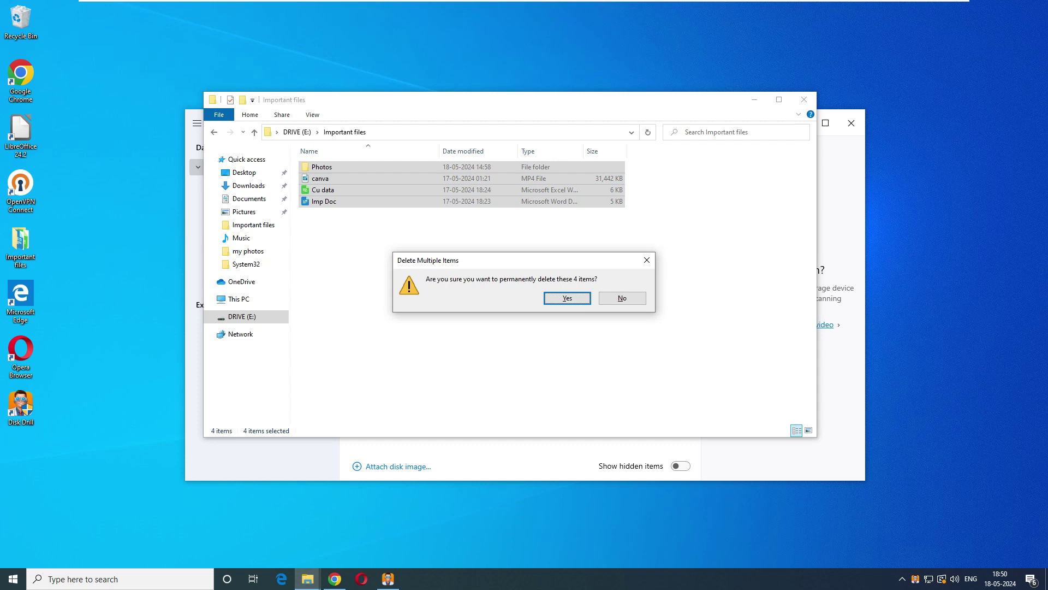
{"action": "key", "text": "Return"}
Step: Close Explorer, filter Disk Drill to Logical Volumes, select DRIVE (E:), and reopen File Explorer
{"action": "left_click", "coordinate": [804, 99]}
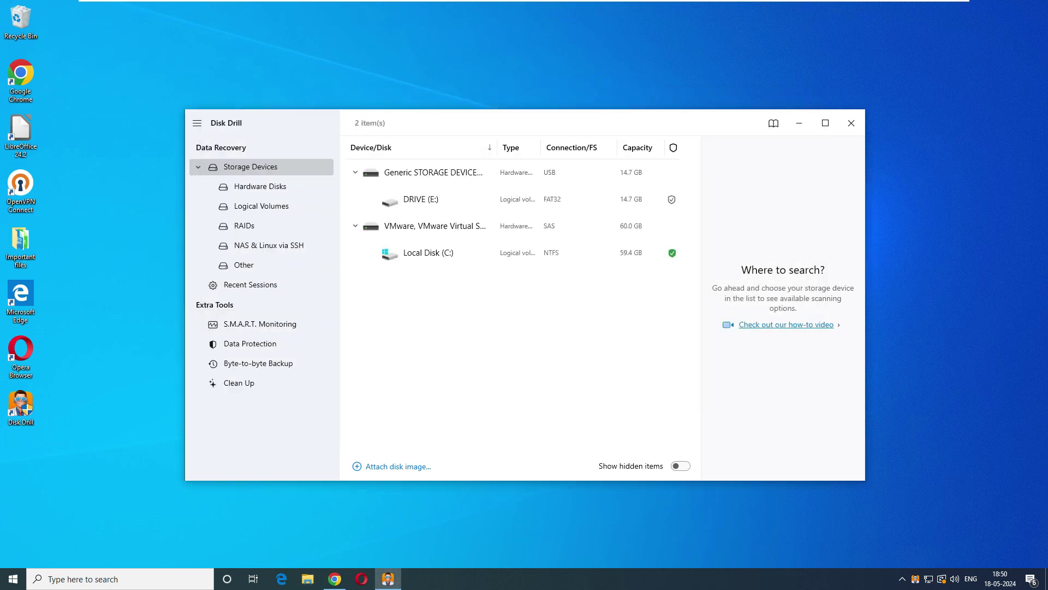
{"action": "key", "text": "Down"}
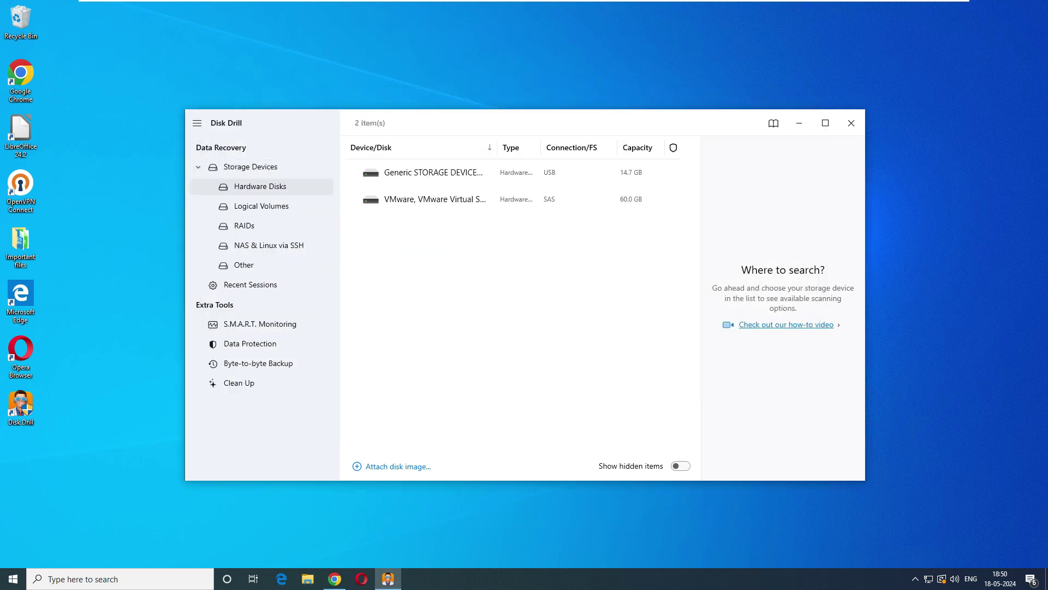
{"action": "key", "text": "Down"}
{"action": "key", "text": "Down"}
{"action": "key", "text": "Down"}
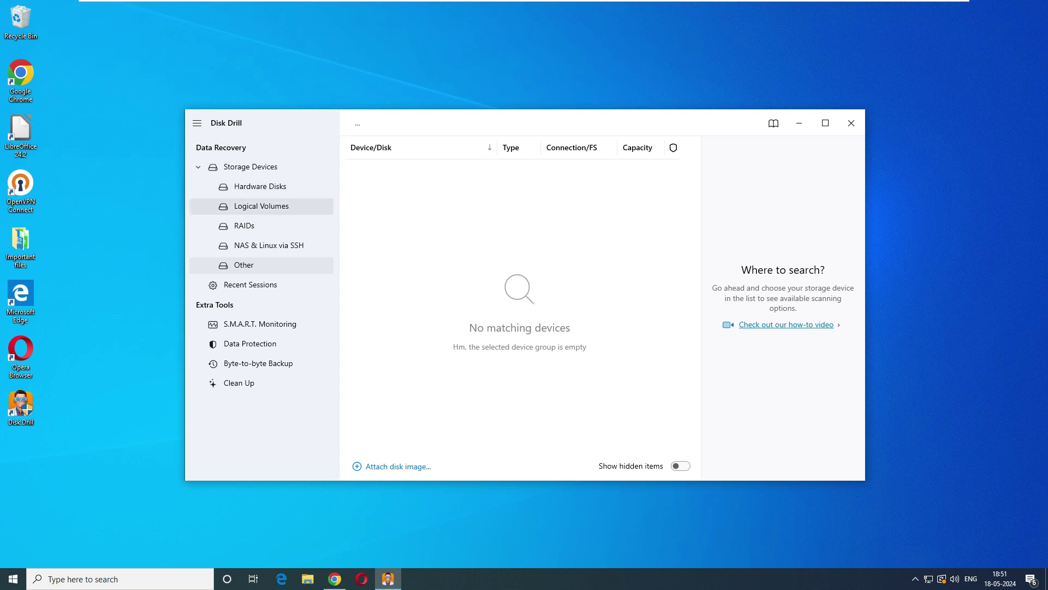
{"action": "left_click", "coordinate": [262, 206]}
{"action": "left_click", "coordinate": [402, 199]}
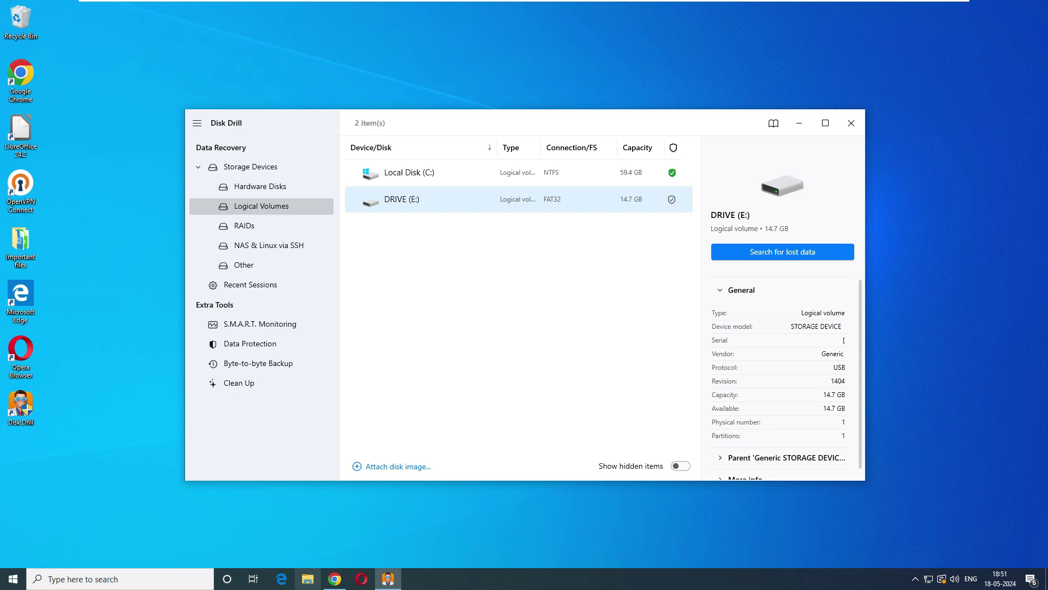
{"action": "left_click", "coordinate": [308, 578]}
Step: Permanently delete the Important files folder from DRIVE (E:)
{"action": "left_click", "coordinate": [242, 316]}
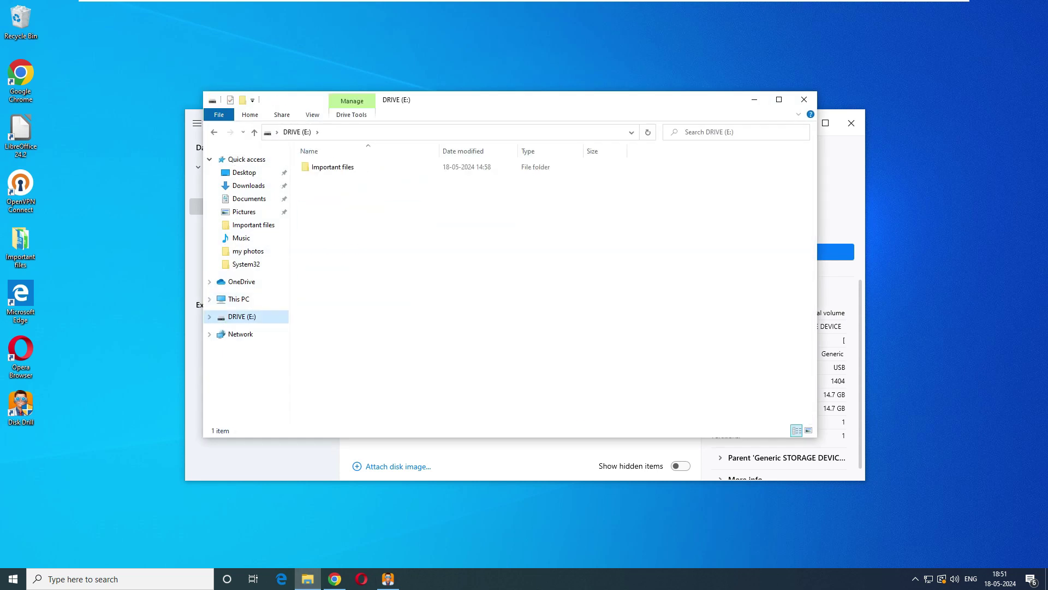
{"action": "left_click", "coordinate": [332, 167]}
{"action": "key", "text": "shift+Delete"}
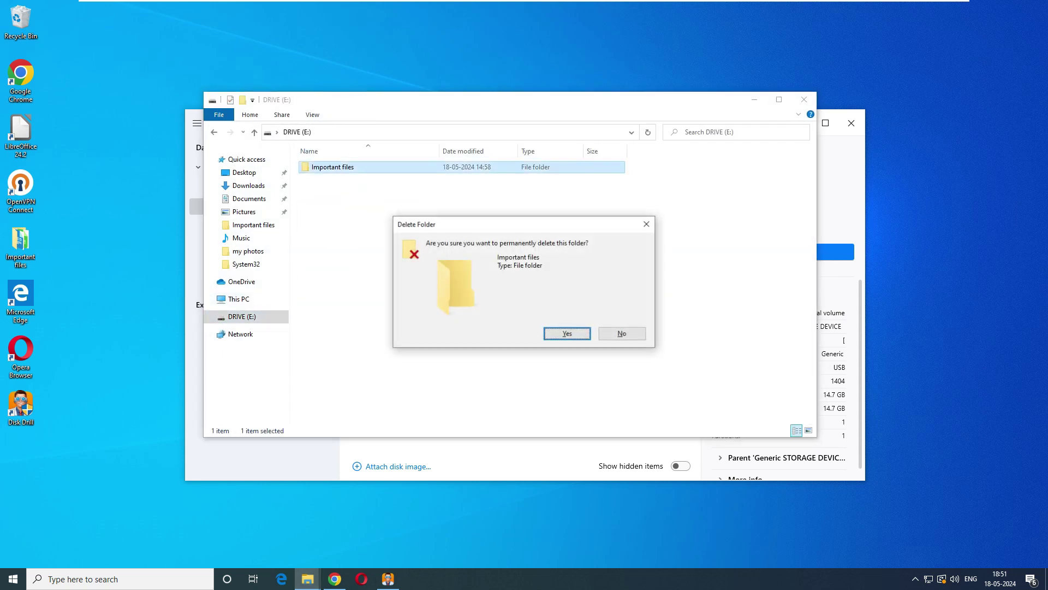
{"action": "key", "text": "Return"}
{"action": "right_click", "coordinate": [421, 200]}
{"action": "key", "text": "Escape"}
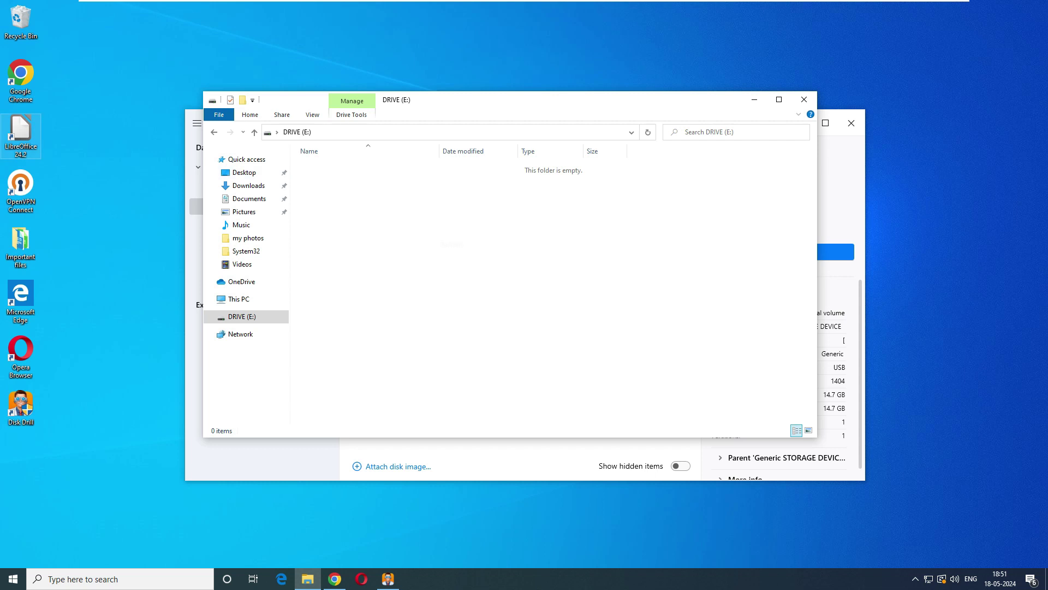
Step: Empty the Recycle Bin, confirm it is empty, and close the Explorer windows
{"action": "left_click", "coordinate": [20, 21]}
{"action": "key", "text": "Return"}
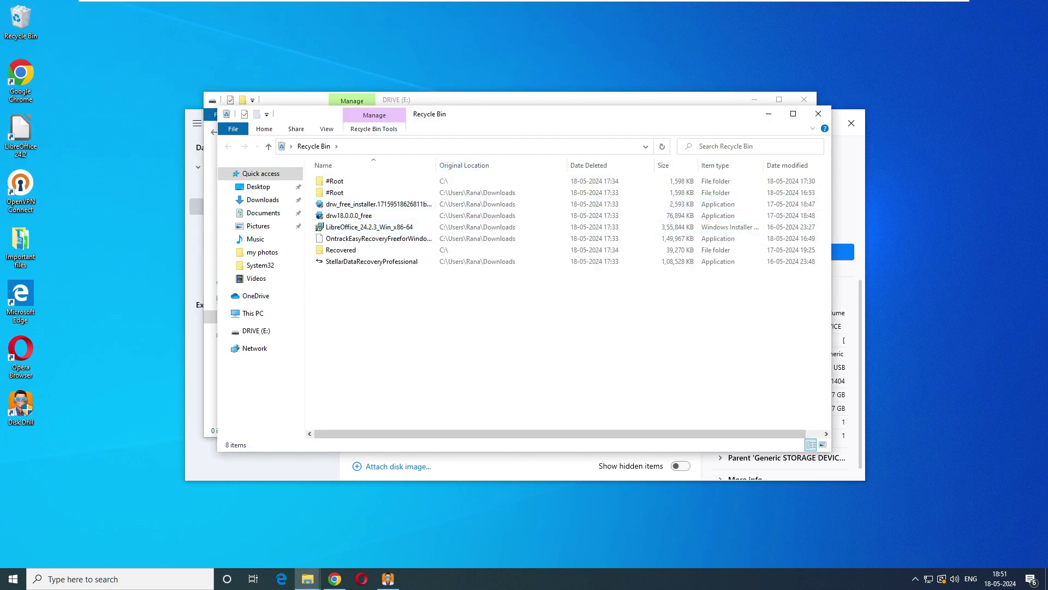
{"action": "left_click", "coordinate": [818, 113]}
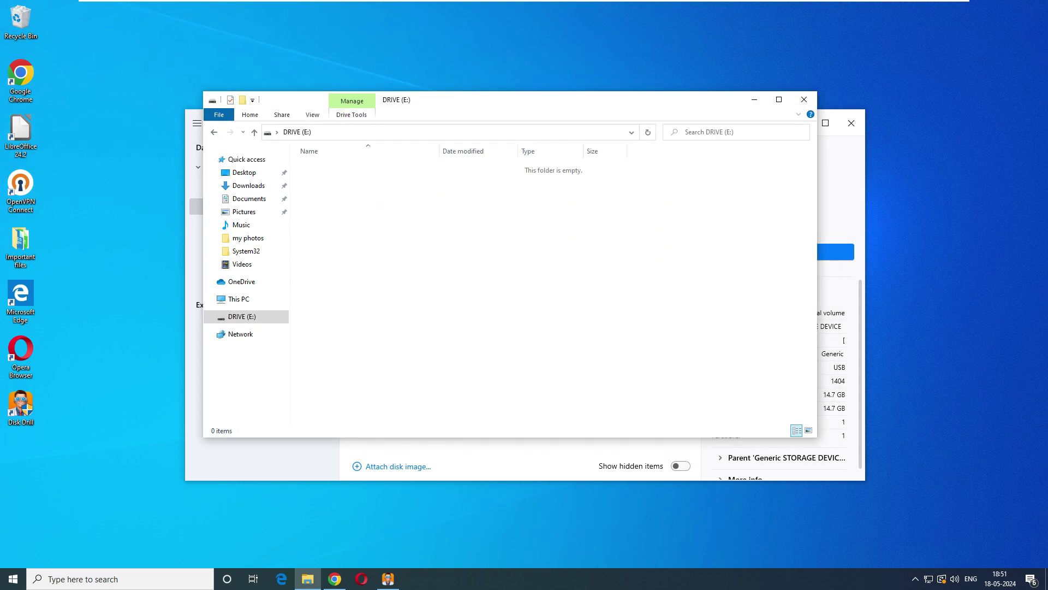
{"action": "right_click", "coordinate": [30, 20]}
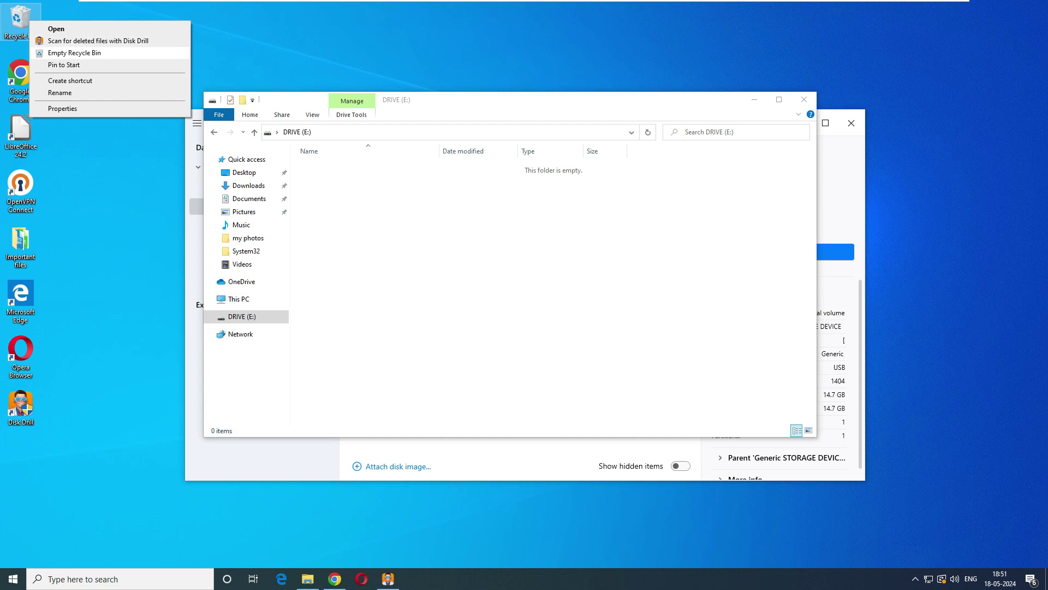
{"action": "left_click", "coordinate": [71, 53]}
{"action": "left_click", "coordinate": [562, 297]}
{"action": "key", "text": "Return"}
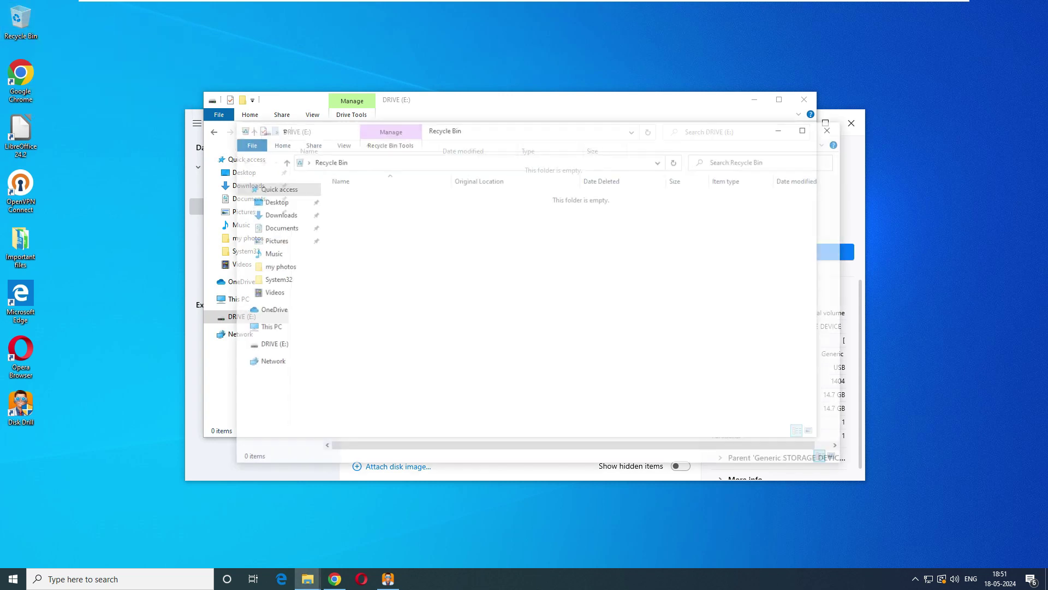
{"action": "left_click", "coordinate": [832, 128]}
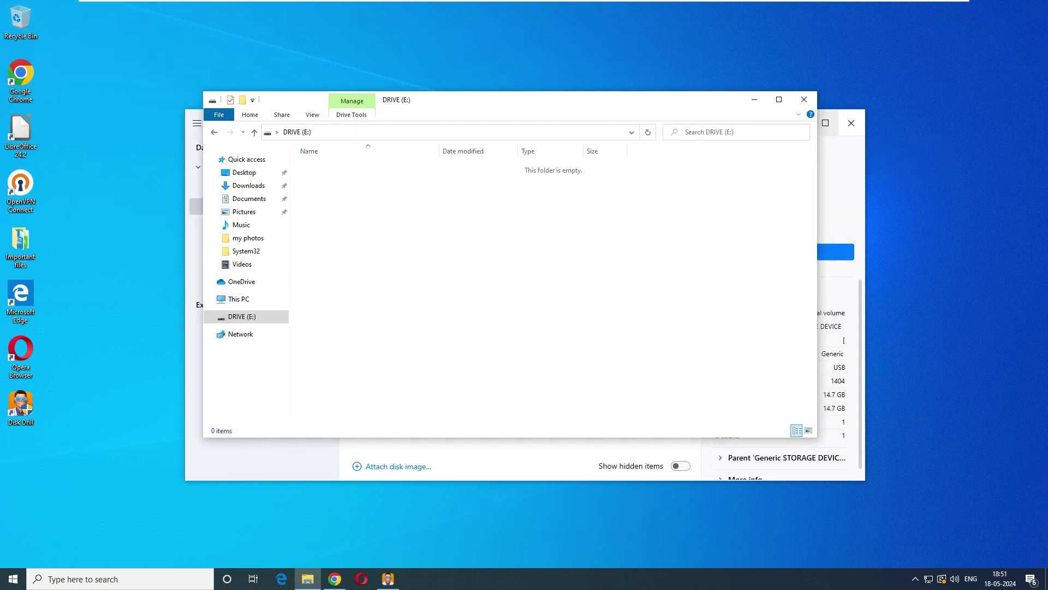
{"action": "left_click", "coordinate": [804, 100]}
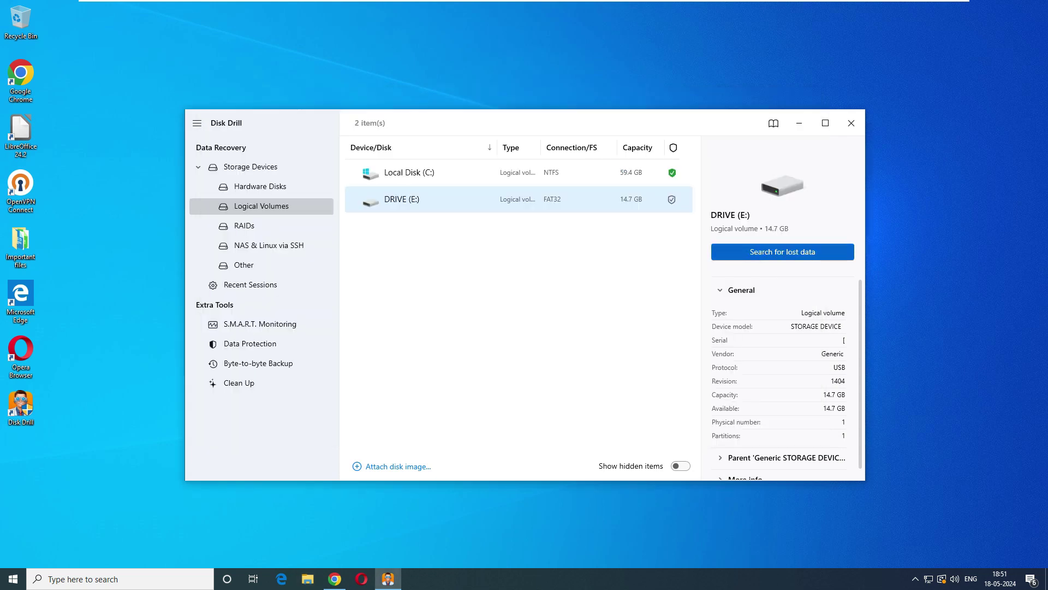
Step: Run Search for lost data on DRIVE (E:) and wait for the 28-file, 64.5 MB scan
{"action": "left_click", "coordinate": [782, 251]}
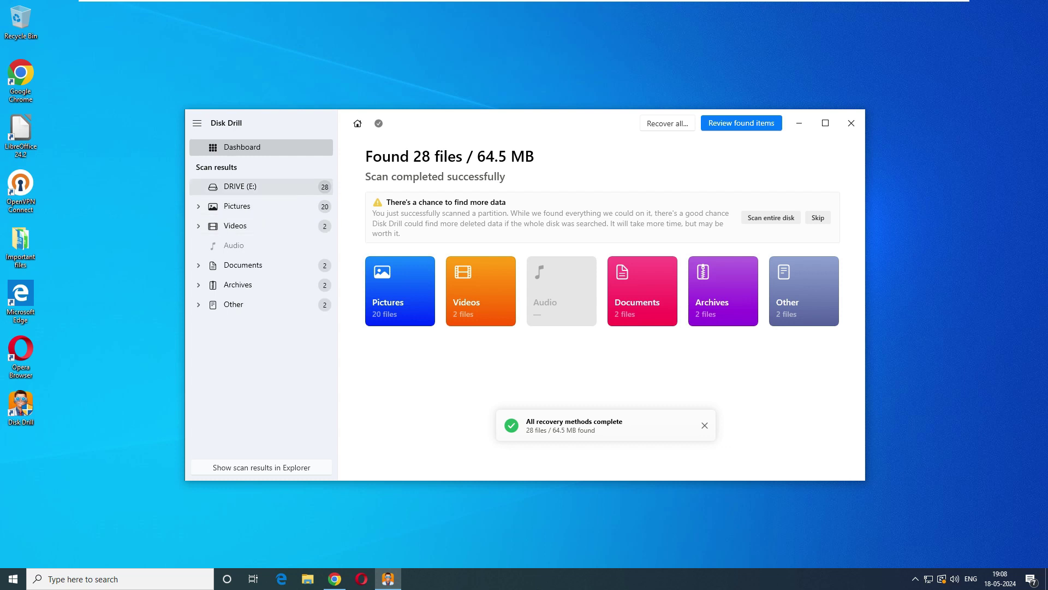
Step: Filter found items to JPG pictures and preview _3.JPG and _4.JPG in the Photos folder
{"action": "left_click", "coordinate": [240, 186]}
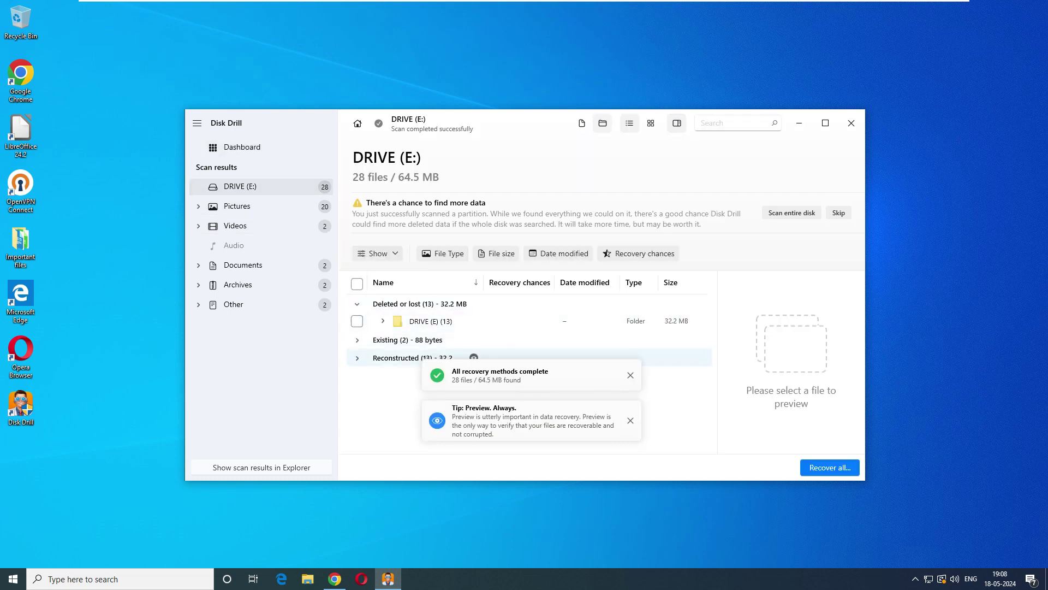
{"action": "left_click", "coordinate": [236, 206]}
{"action": "left_click", "coordinate": [198, 206]}
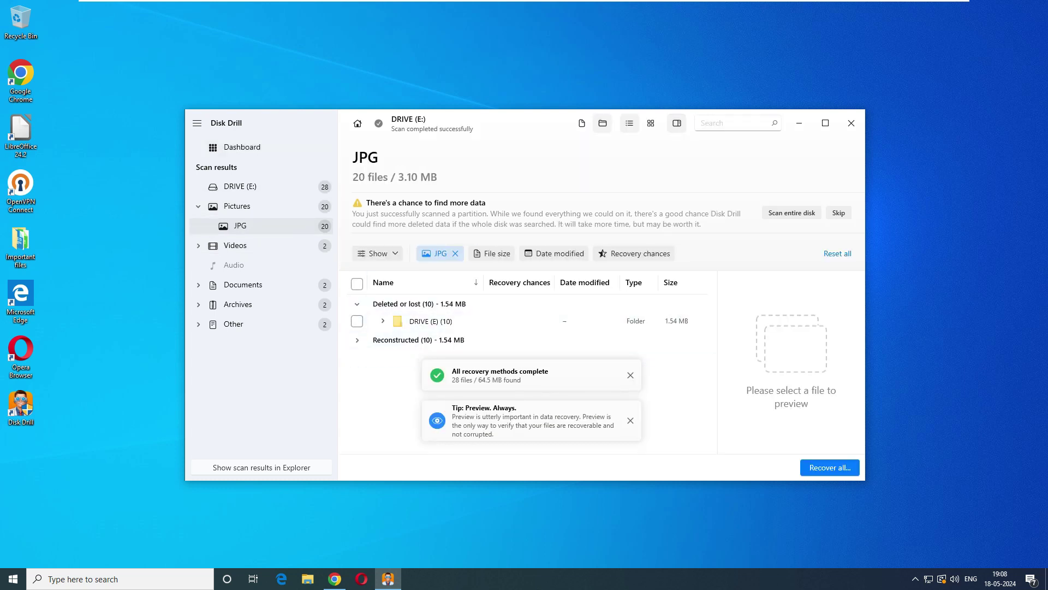
{"action": "left_click", "coordinate": [475, 350]}
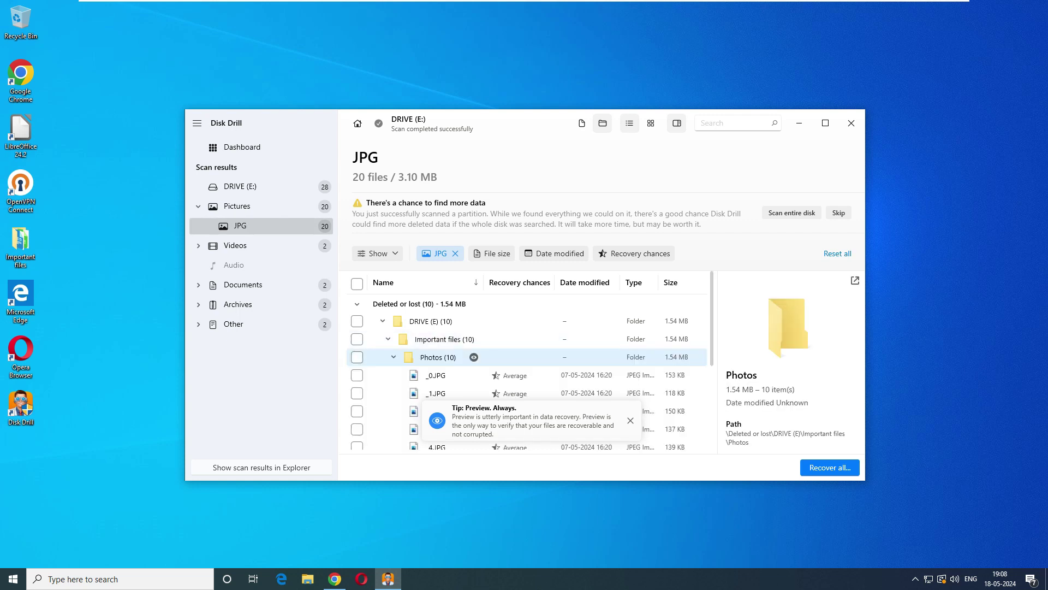
{"action": "scroll", "coordinate": [475, 356], "scroll_direction": "down", "scroll_amount": 2}
{"action": "left_click", "coordinate": [631, 420]}
{"action": "left_click", "coordinate": [525, 303]}
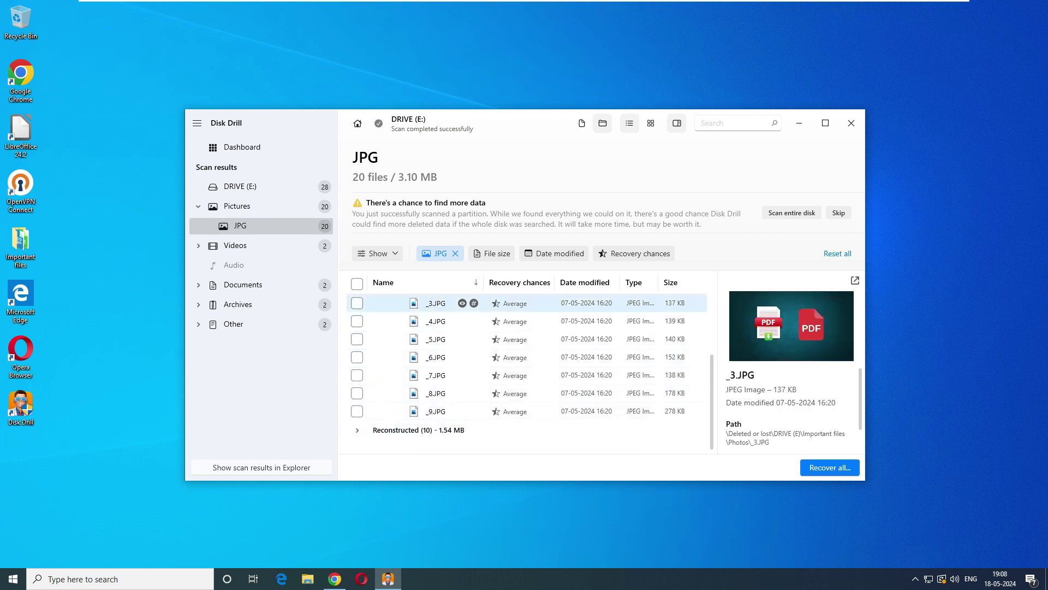
{"action": "key", "text": "Down"}
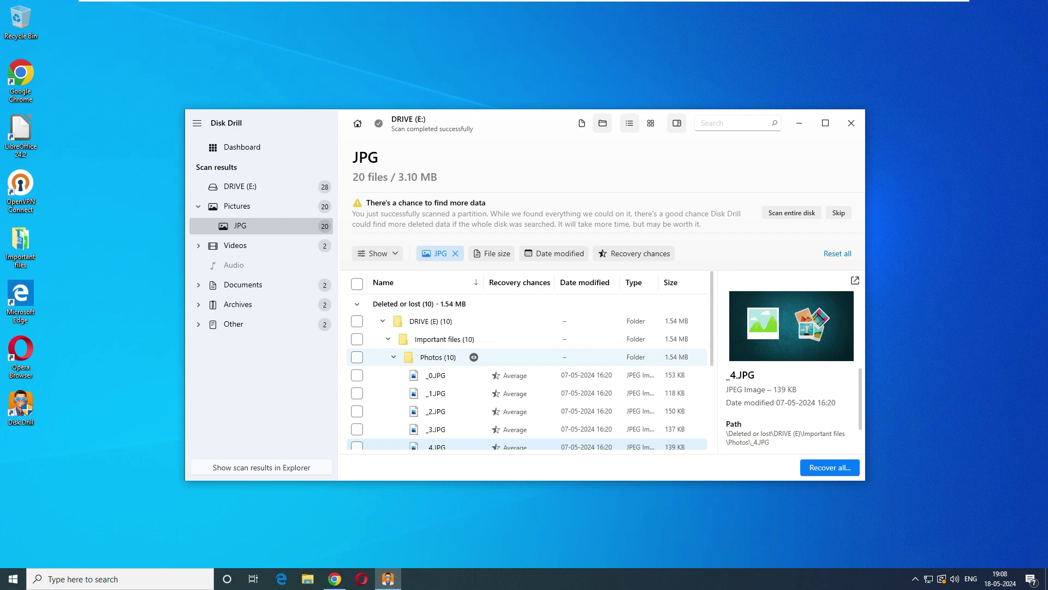
{"action": "left_click", "coordinate": [388, 339]}
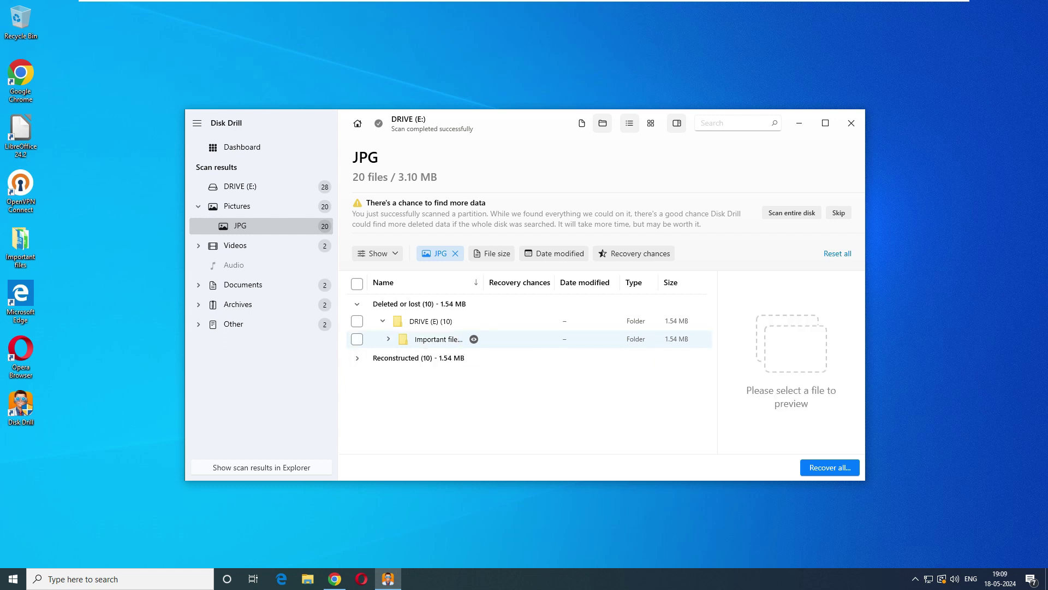
{"action": "left_click", "coordinate": [388, 339]}
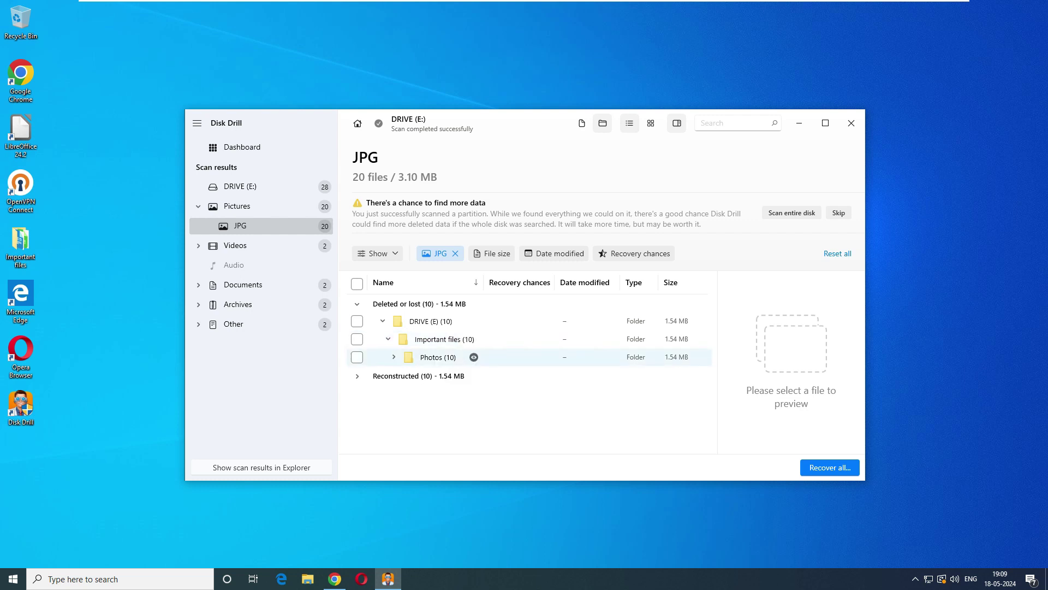
{"action": "left_click", "coordinate": [394, 357]}
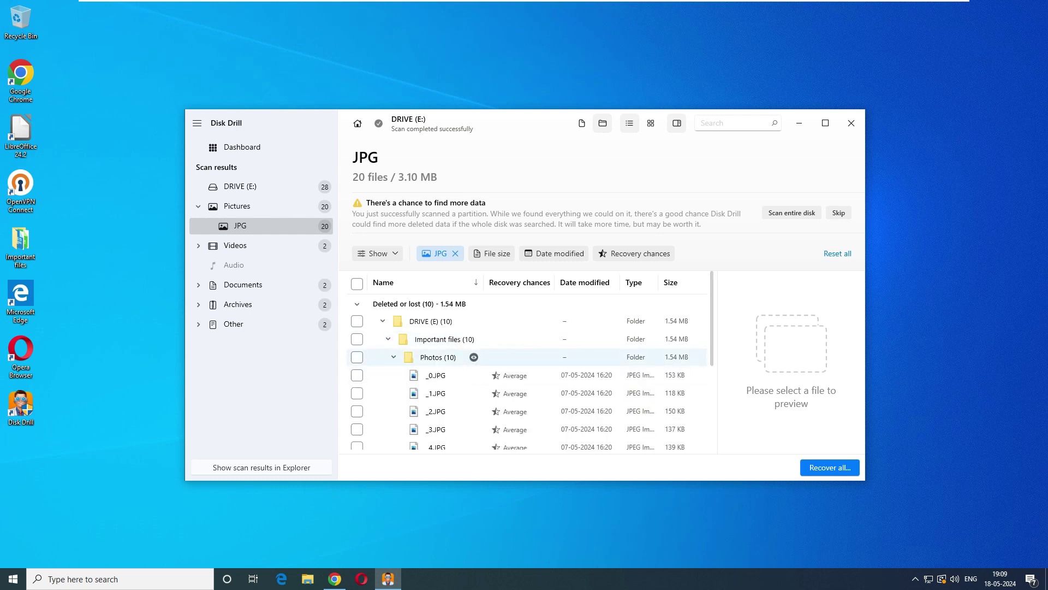
{"action": "scroll", "coordinate": [437, 371], "scroll_direction": "down", "scroll_amount": 3}
Step: Browse found documents and videos, preview _anva.mp4, then list all 28 DRIVE (E:) files
{"action": "left_click", "coordinate": [243, 284]}
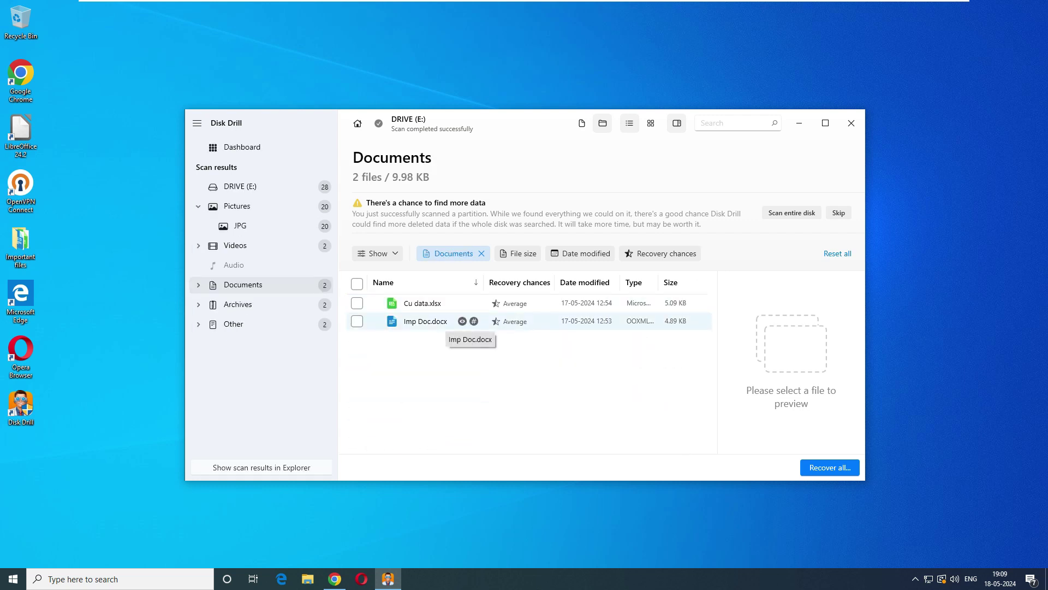
{"action": "left_click", "coordinate": [235, 245]}
{"action": "mouse_move", "coordinate": [437, 357]}
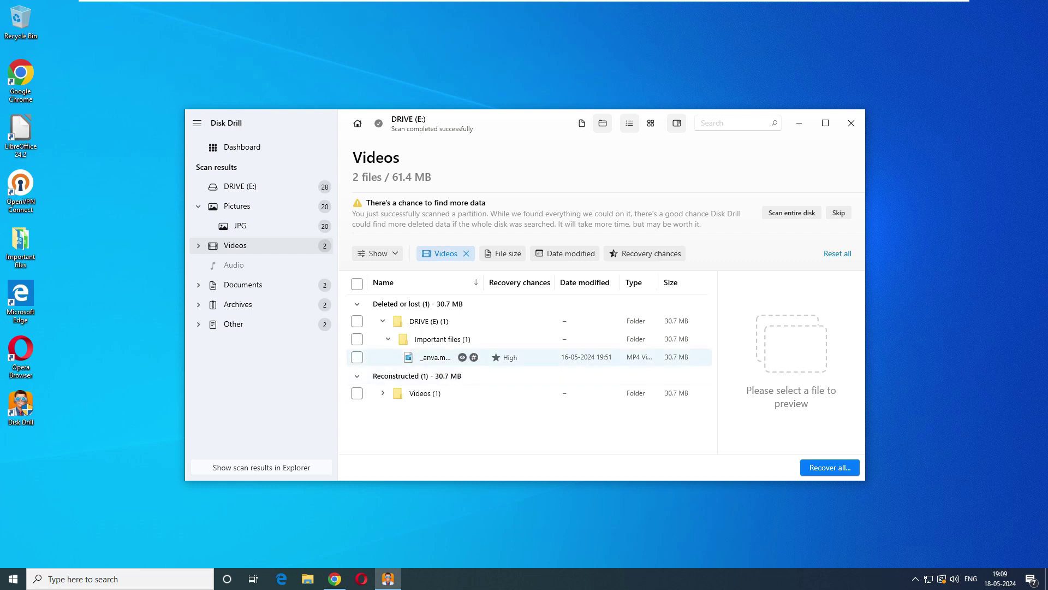
{"action": "left_click", "coordinate": [443, 358]}
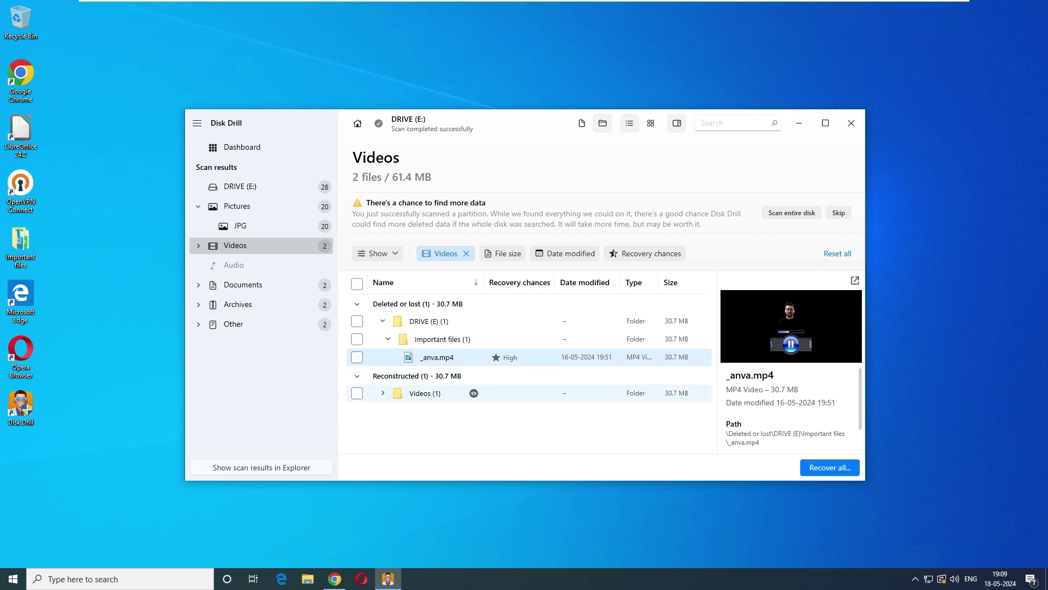
{"action": "left_click", "coordinate": [466, 253]}
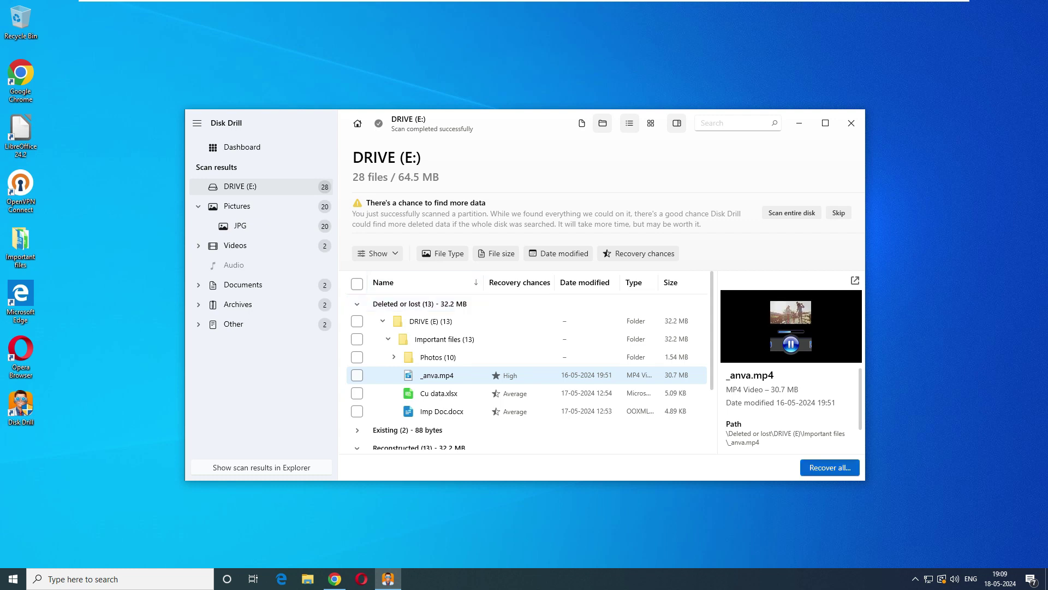
Step: Recover all 28 files into a newly created C:\pen drive recover folder
{"action": "left_click", "coordinate": [829, 467]}
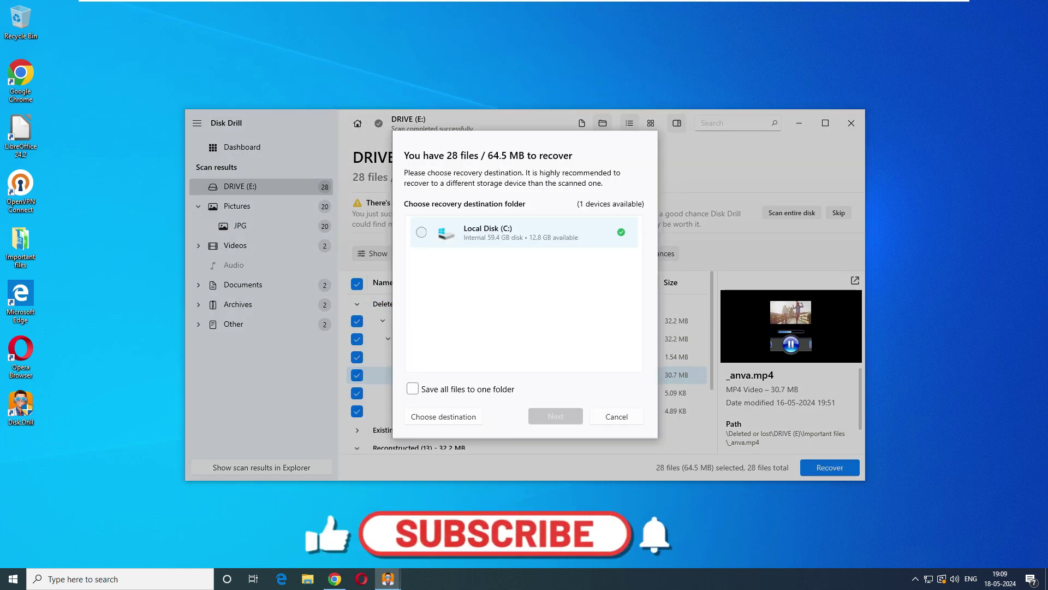
{"action": "left_click", "coordinate": [421, 232]}
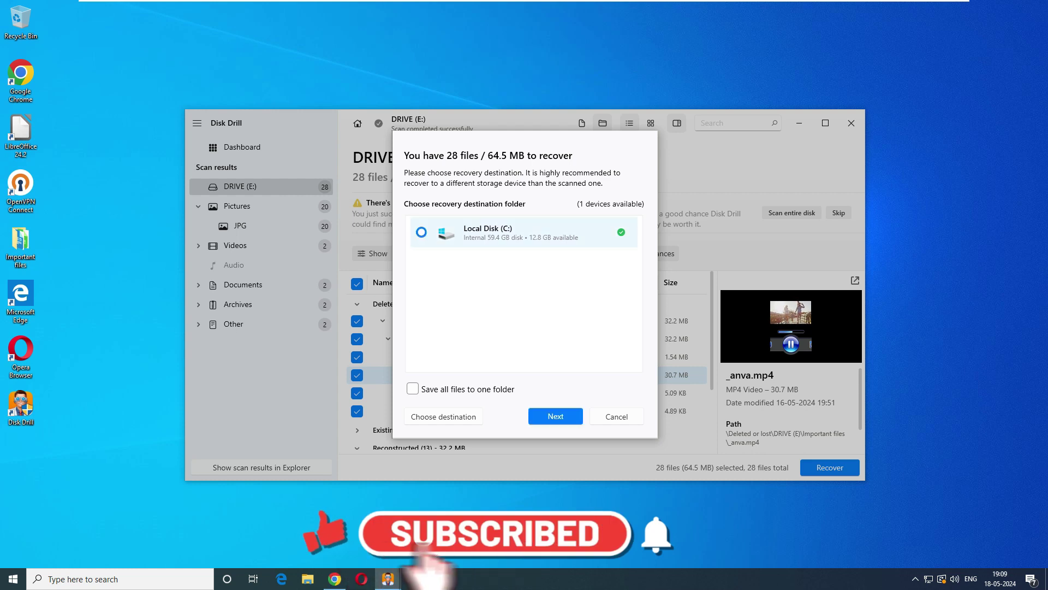
{"action": "left_click", "coordinate": [555, 416]}
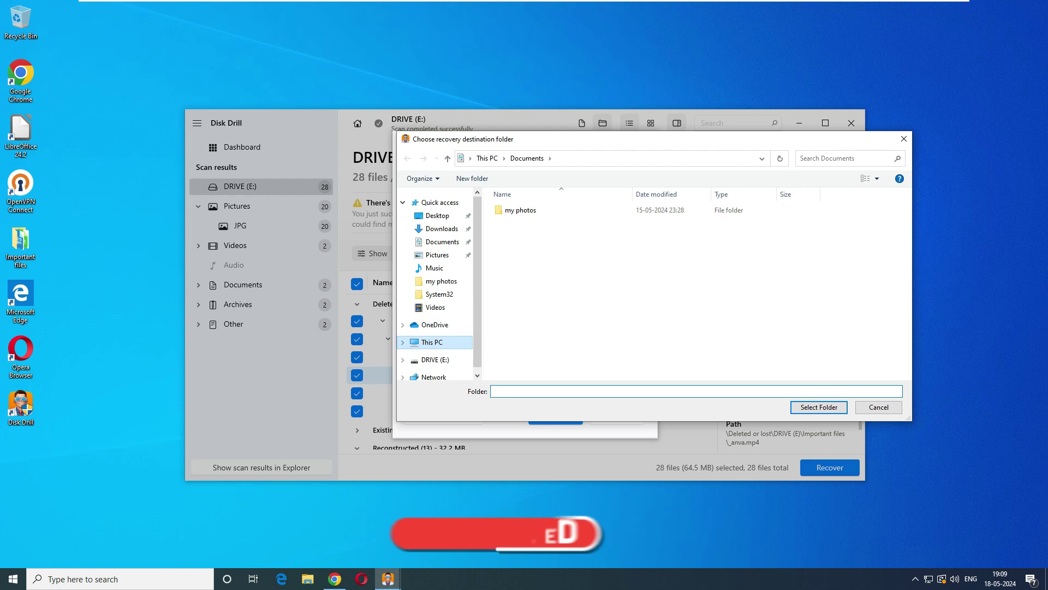
{"action": "right_click", "coordinate": [550, 300]}
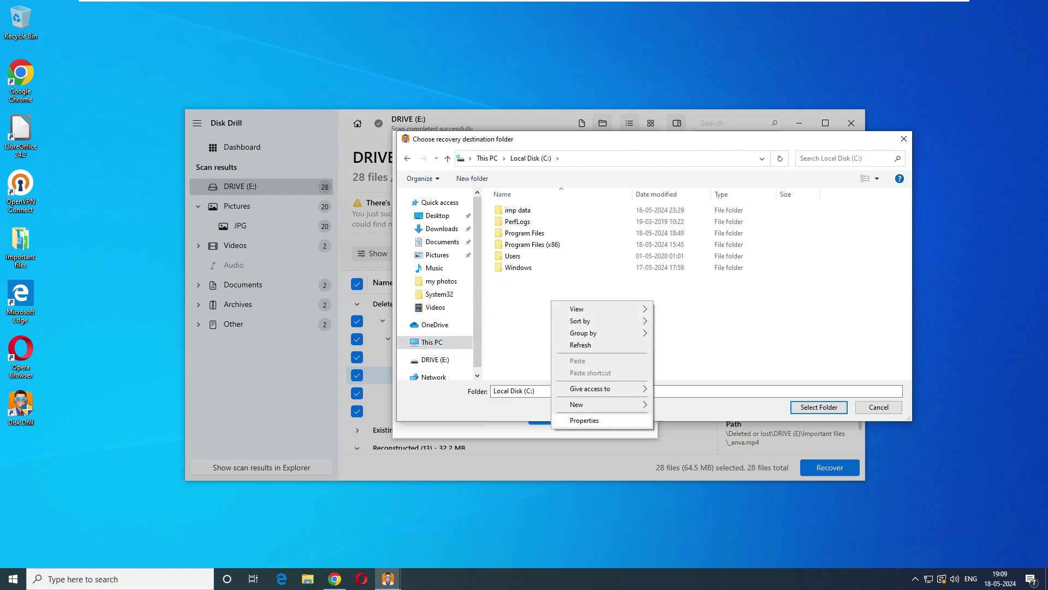
{"action": "left_click", "coordinate": [682, 407]}
{"action": "type", "text": "pen drive recover"}
{"action": "key", "text": "Return"}
{"action": "key", "text": "Return"}
{"action": "key", "text": "Return"}
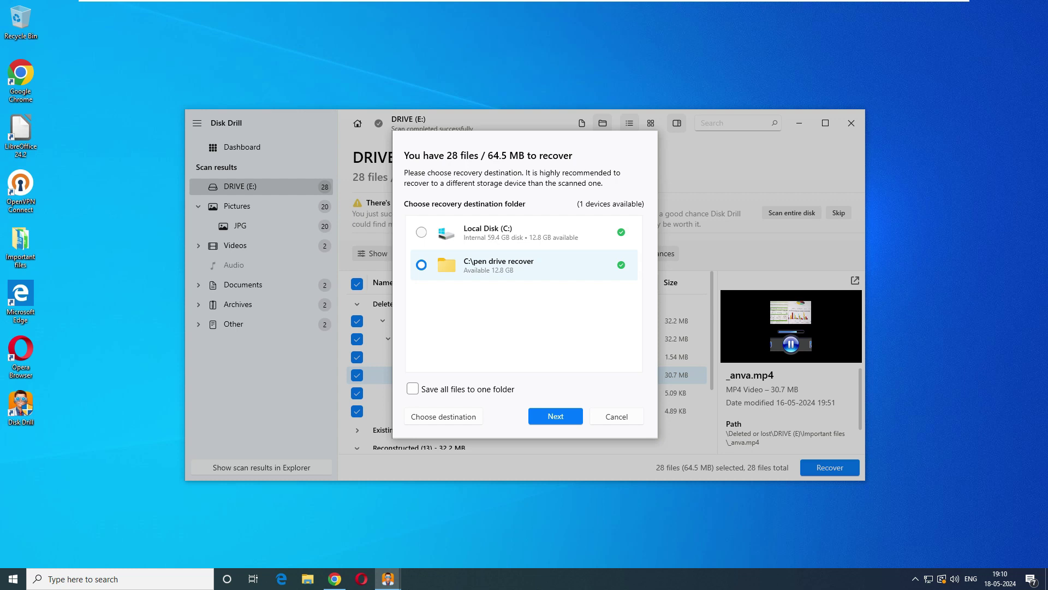
{"action": "key", "text": "Return"}
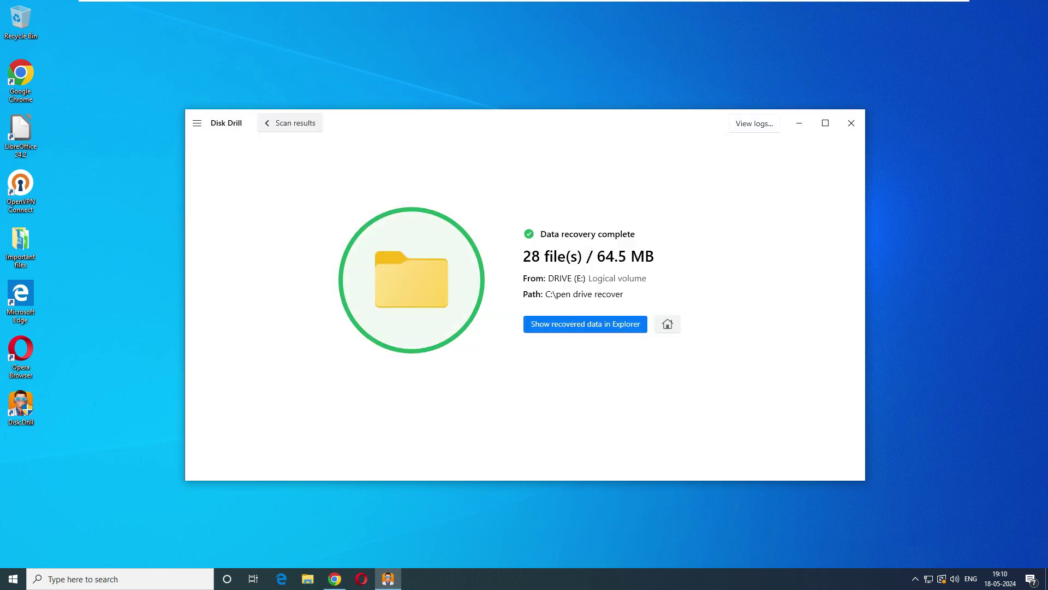
Step: Open C:\pen drive recover\Deleted or lost\DRIVE (E)\Important files in File Explorer
{"action": "left_click", "coordinate": [586, 323]}
{"action": "left_click", "coordinate": [337, 132]}
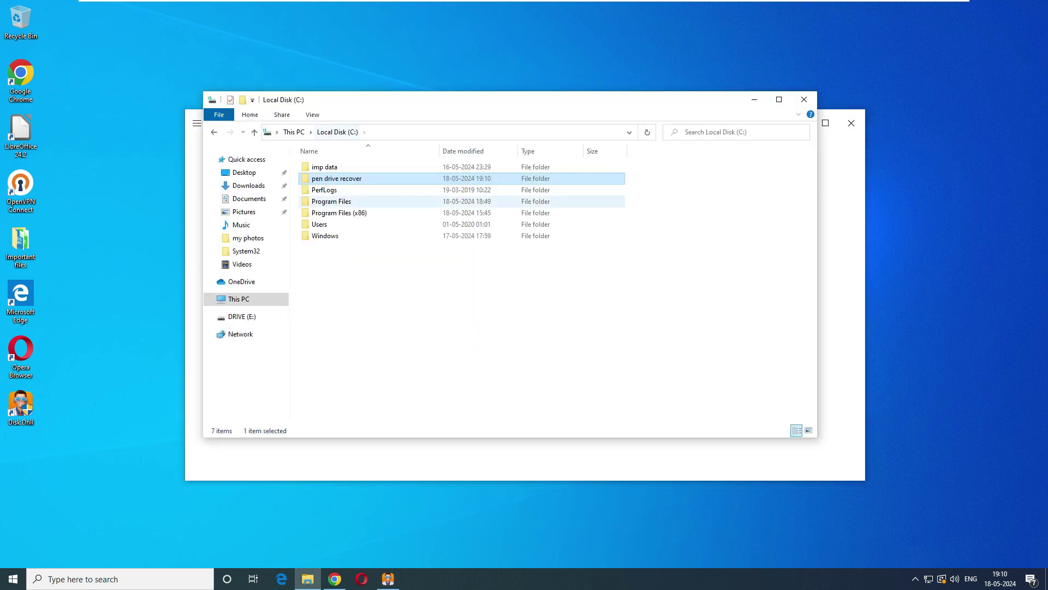
{"action": "key", "text": "Return"}
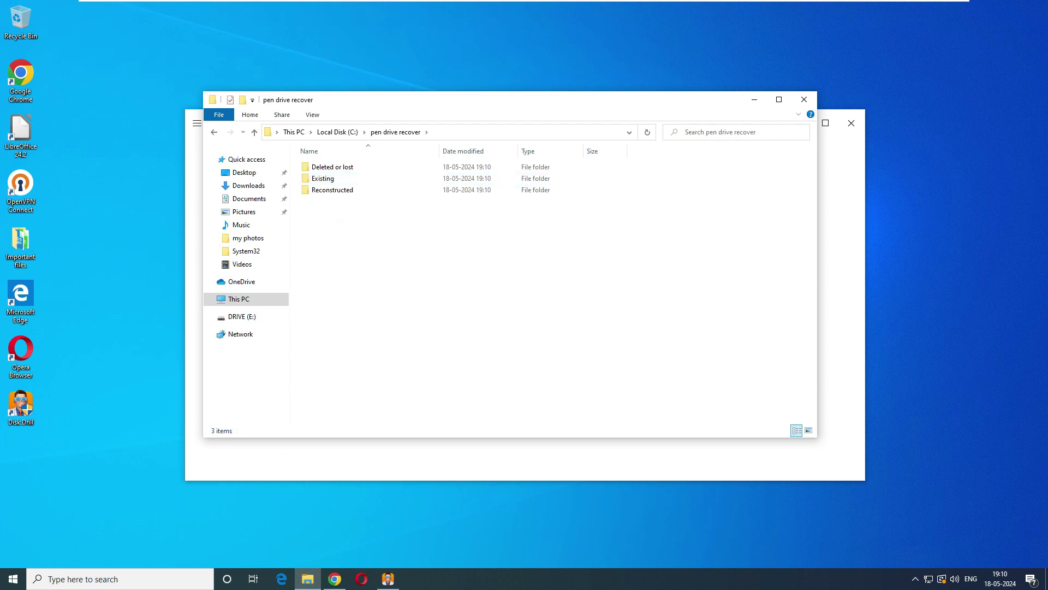
{"action": "key", "text": "Return"}
{"action": "key", "text": "Return"}
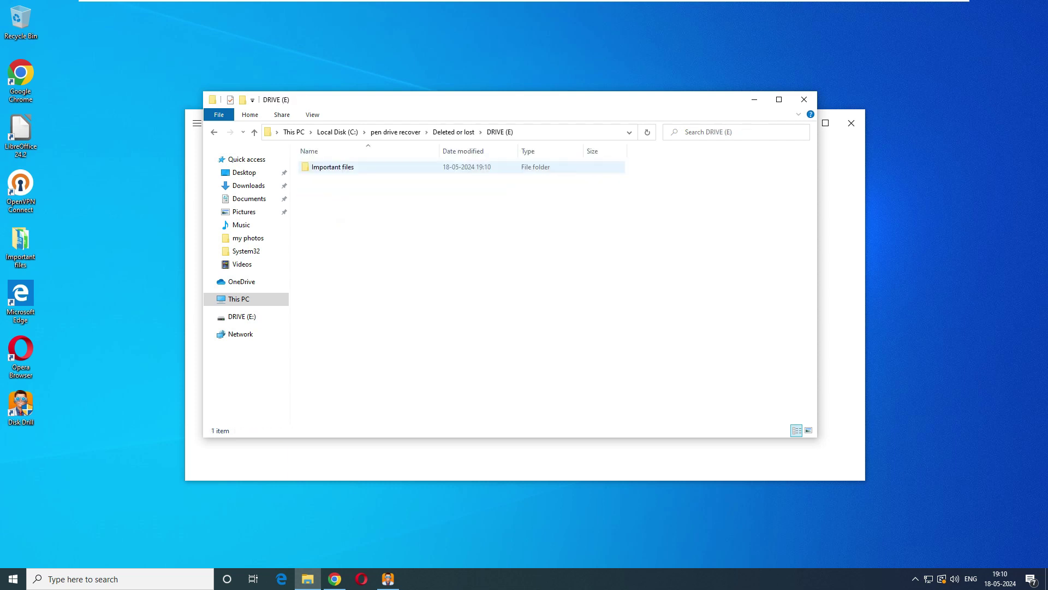
{"action": "double_click", "coordinate": [332, 166]}
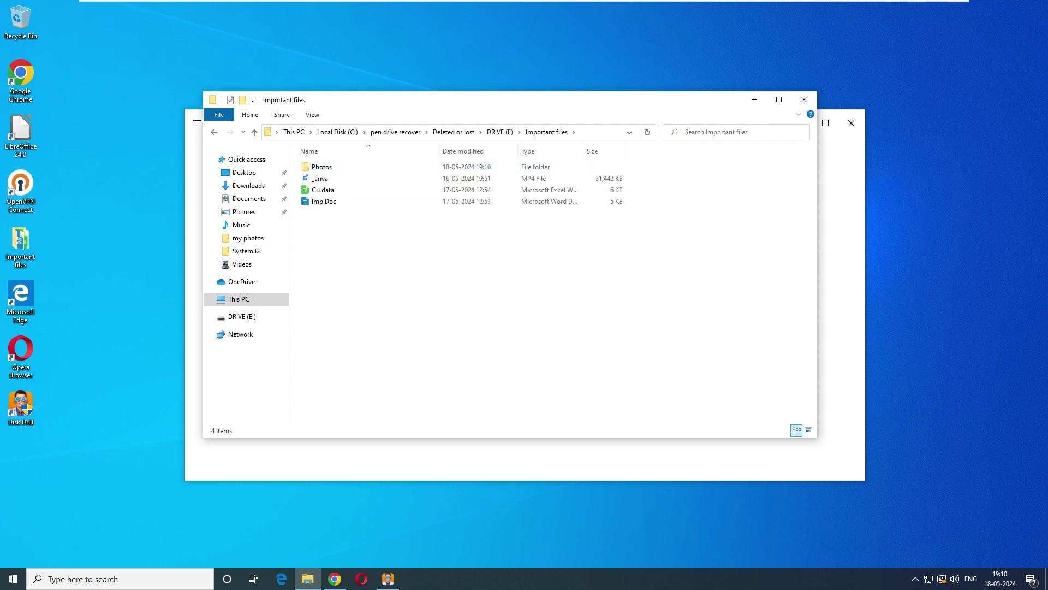
Step: Check the recovered Photos folder and play the _anva.mp4 video to confirm both are intact
{"action": "key", "text": "Return"}
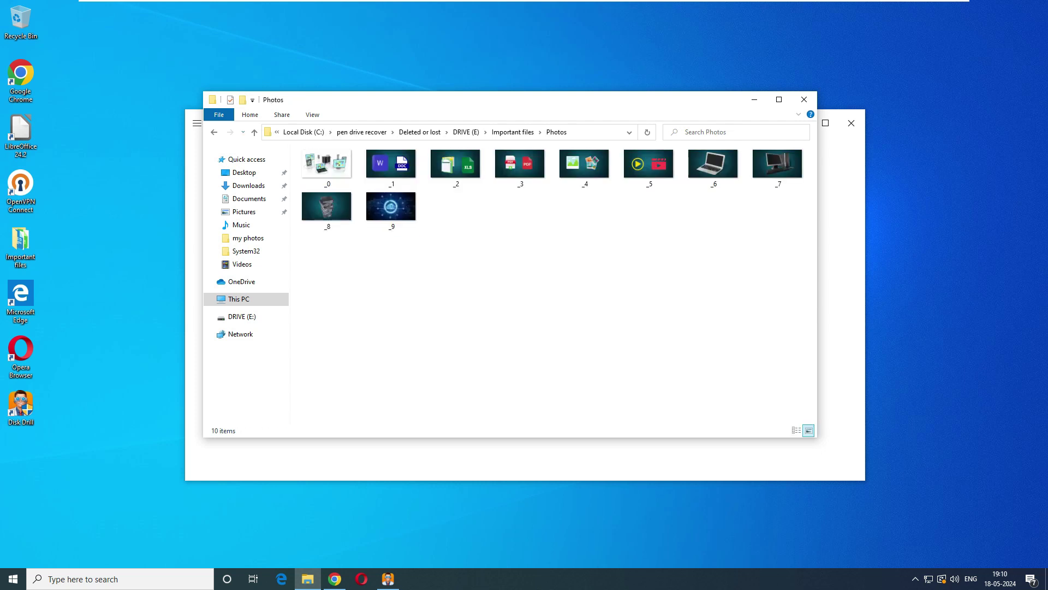
{"action": "key", "text": "BackSpace"}
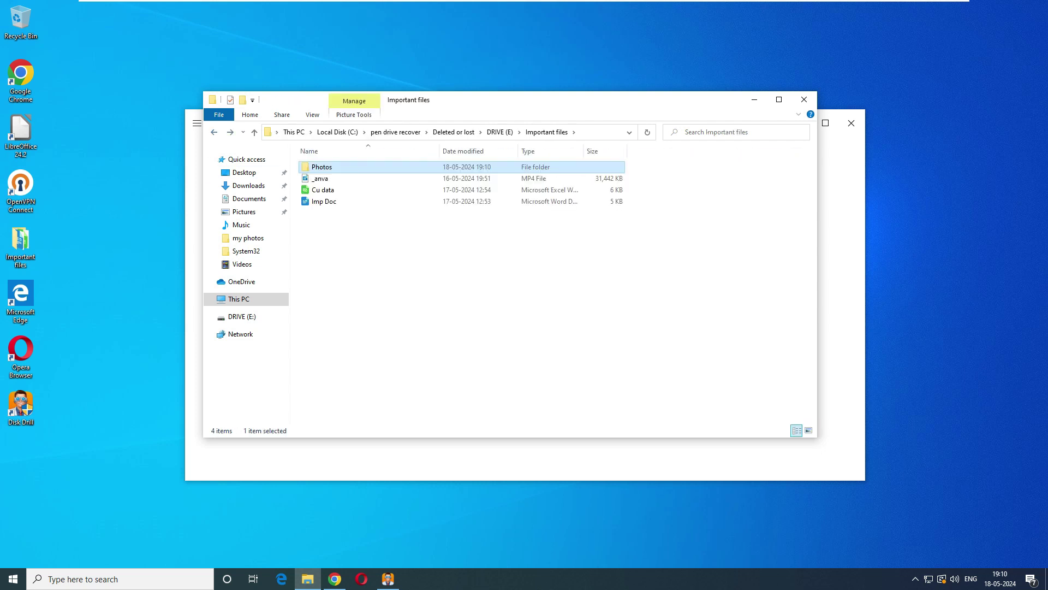
{"action": "key", "text": "Down"}
{"action": "key", "text": "Return"}
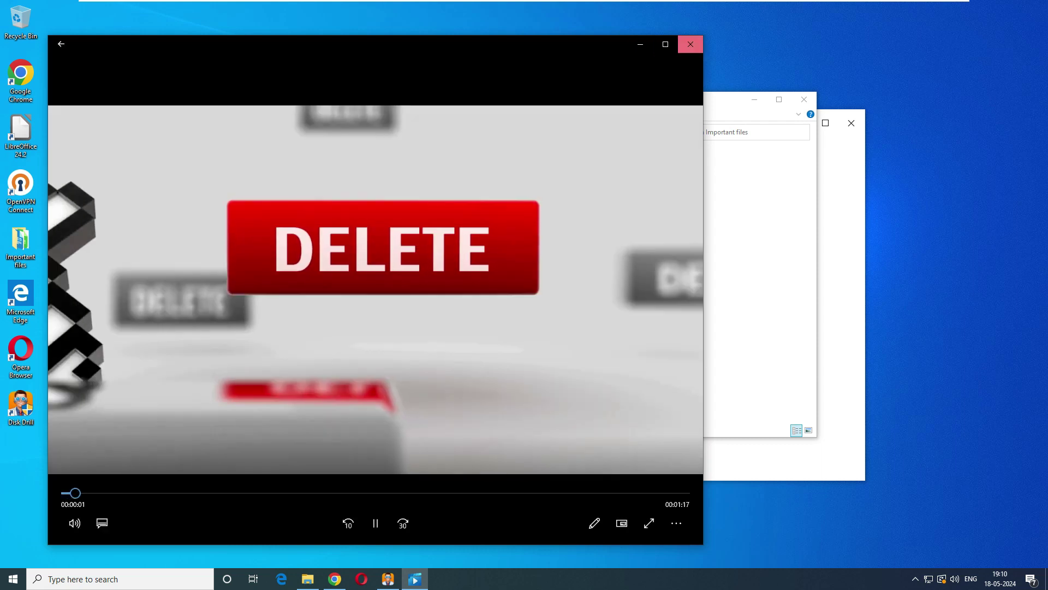
{"action": "left_click", "coordinate": [691, 43]}
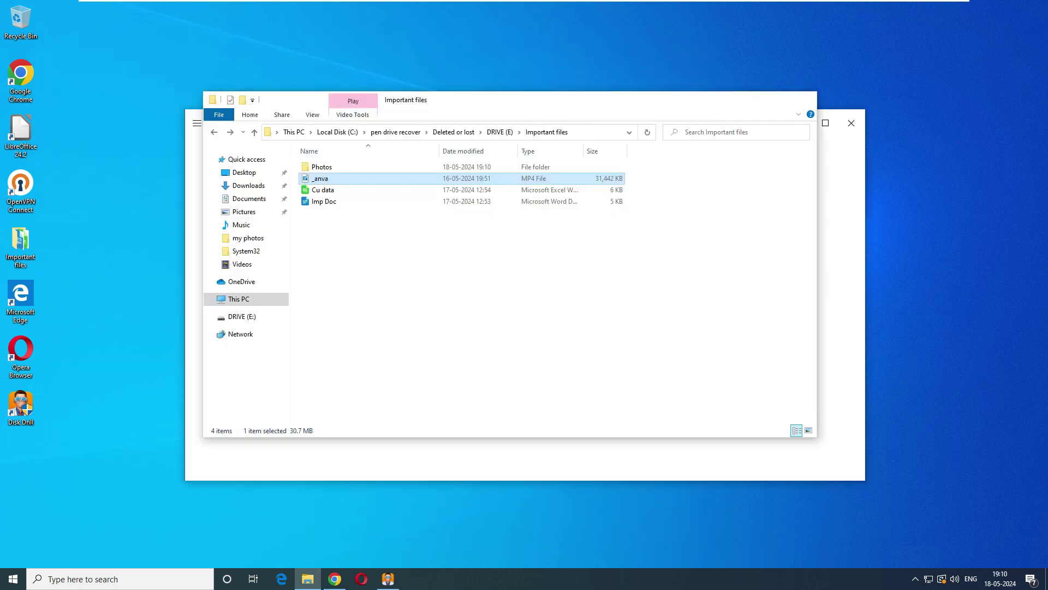
Step: Close Explorer and Disk Drill, refresh the desktop, and view DRIVE (E:) in File Explorer
{"action": "left_click", "coordinate": [851, 123]}
{"action": "right_click", "coordinate": [385, 199]}
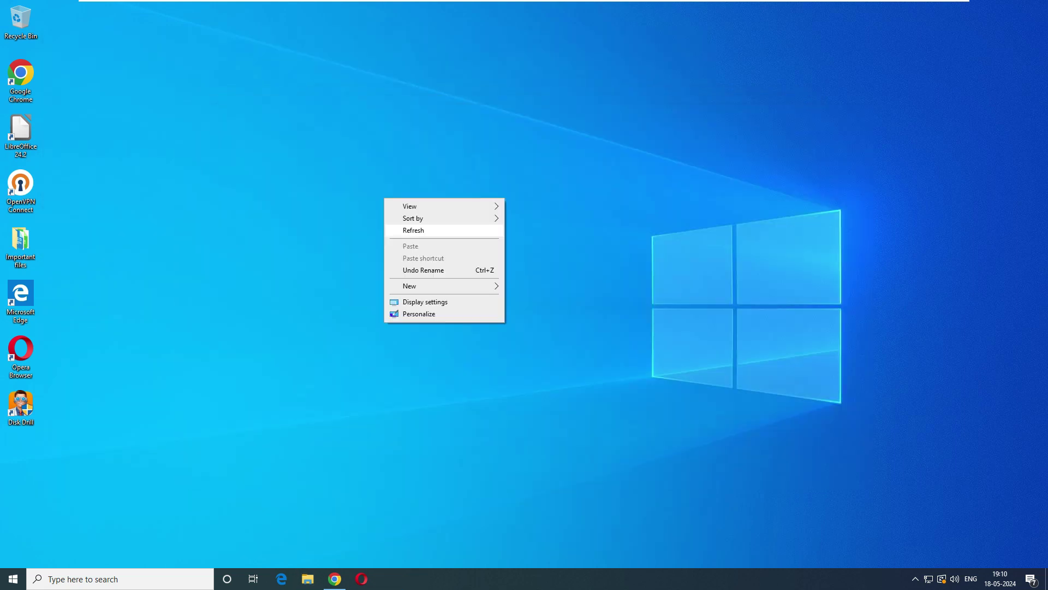
{"action": "left_click", "coordinate": [413, 230]}
{"action": "left_click", "coordinate": [308, 579]}
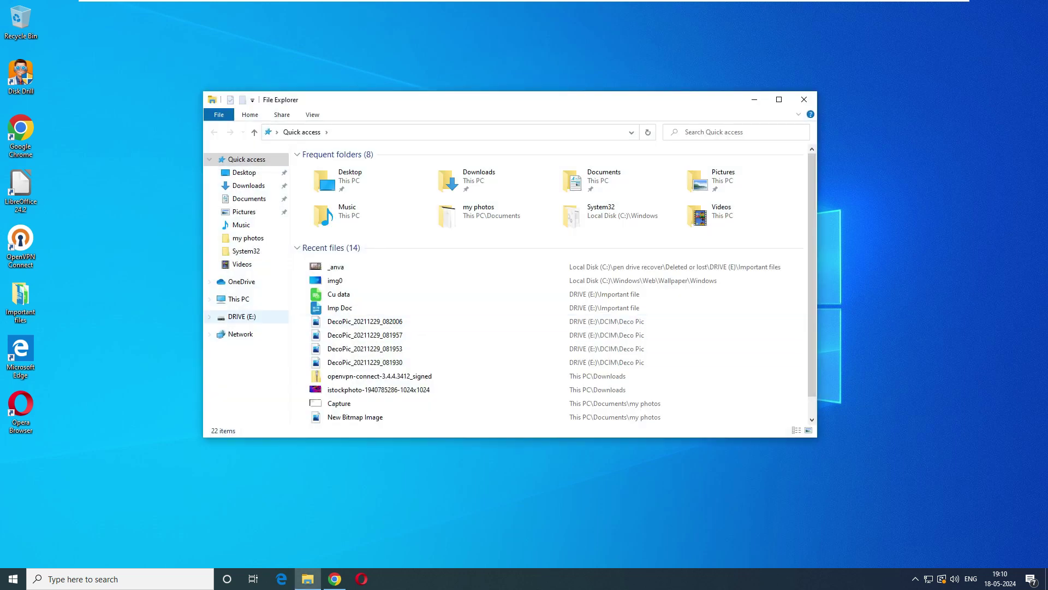
{"action": "left_click", "coordinate": [242, 316]}
Step: Quick-format DRIVE (E:) as FAT32 and close the format window
{"action": "right_click", "coordinate": [251, 316]}
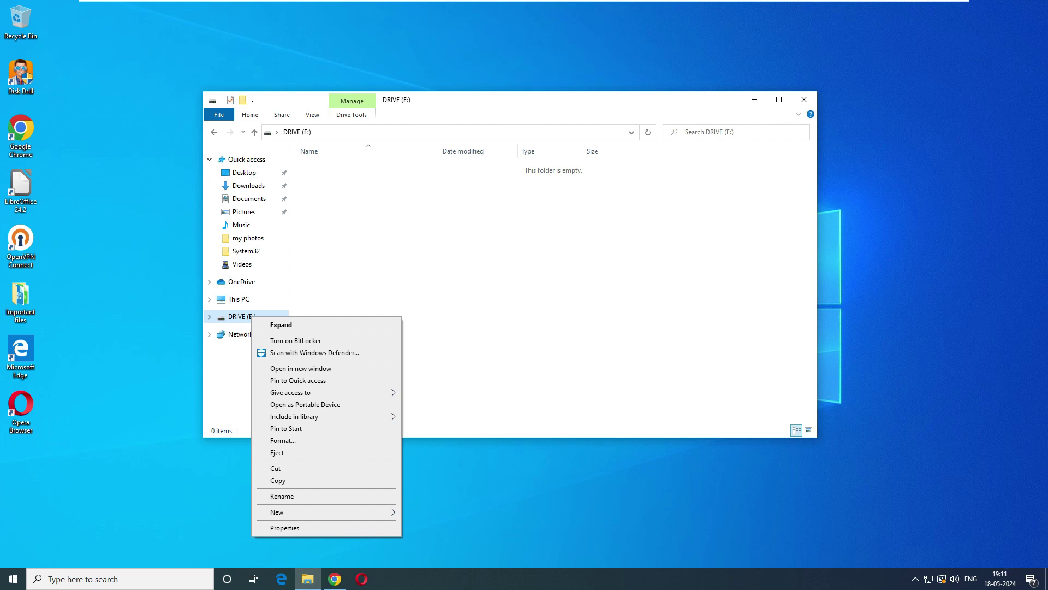
{"action": "left_click", "coordinate": [283, 440]}
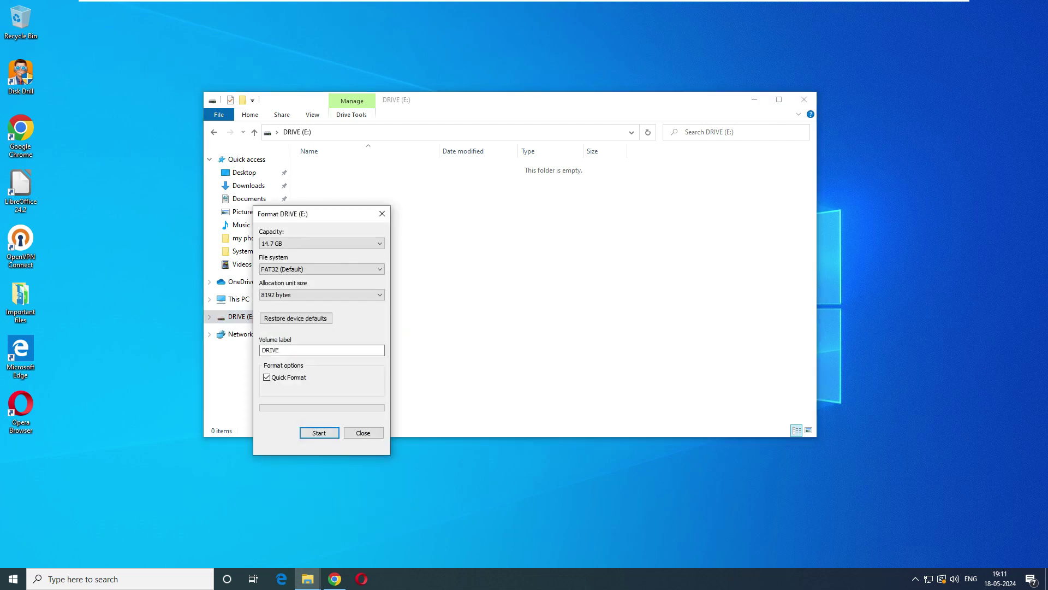
{"action": "left_click", "coordinate": [319, 432]}
{"action": "key", "text": "Return"}
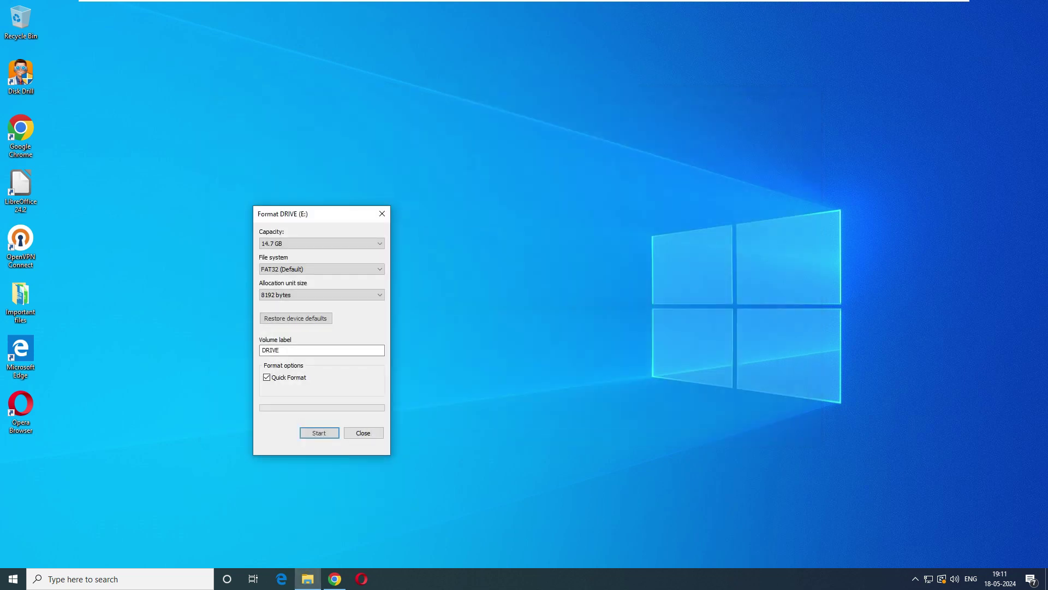
{"action": "key", "text": "Escape"}
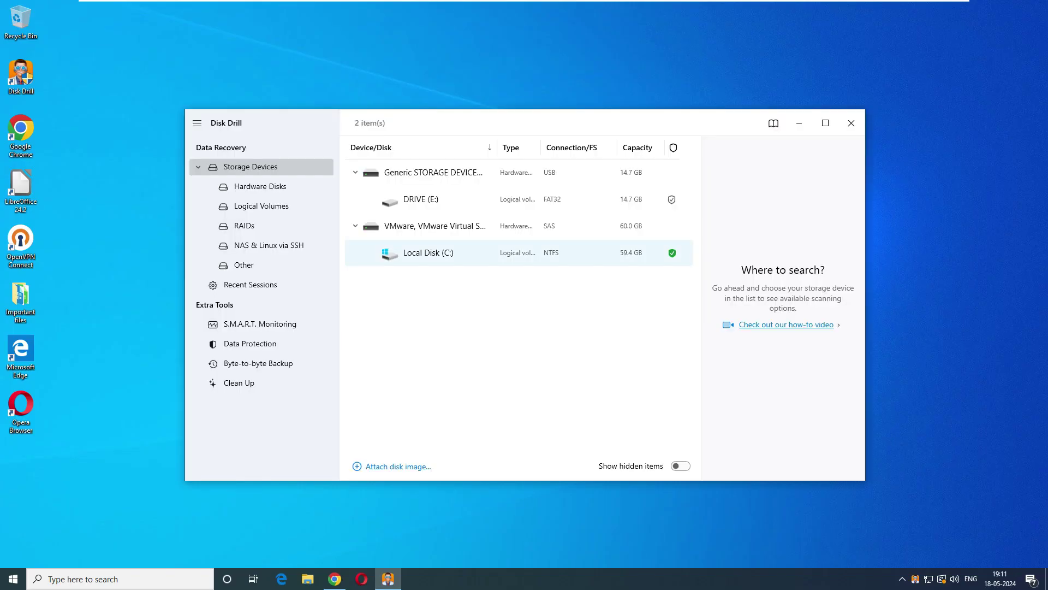
Step: In Disk Drill, select DRIVE (E:) under Logical Volumes and cancel attaching a disk image
{"action": "key", "text": "Down"}
{"action": "key", "text": "Down"}
{"action": "key", "text": "Tab"}
{"action": "key", "text": "Down"}
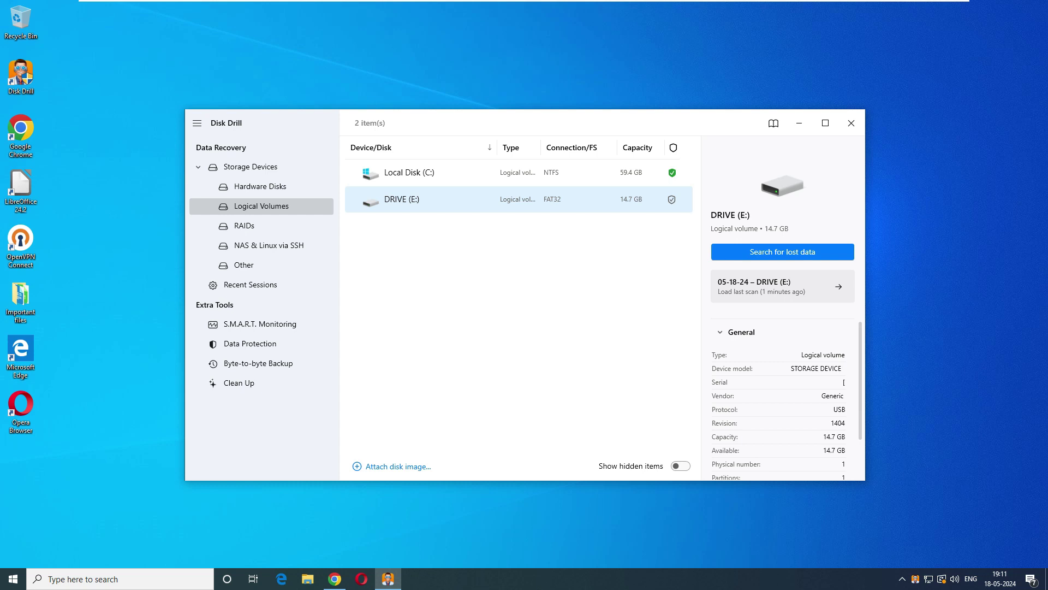
{"action": "key", "text": "Return"}
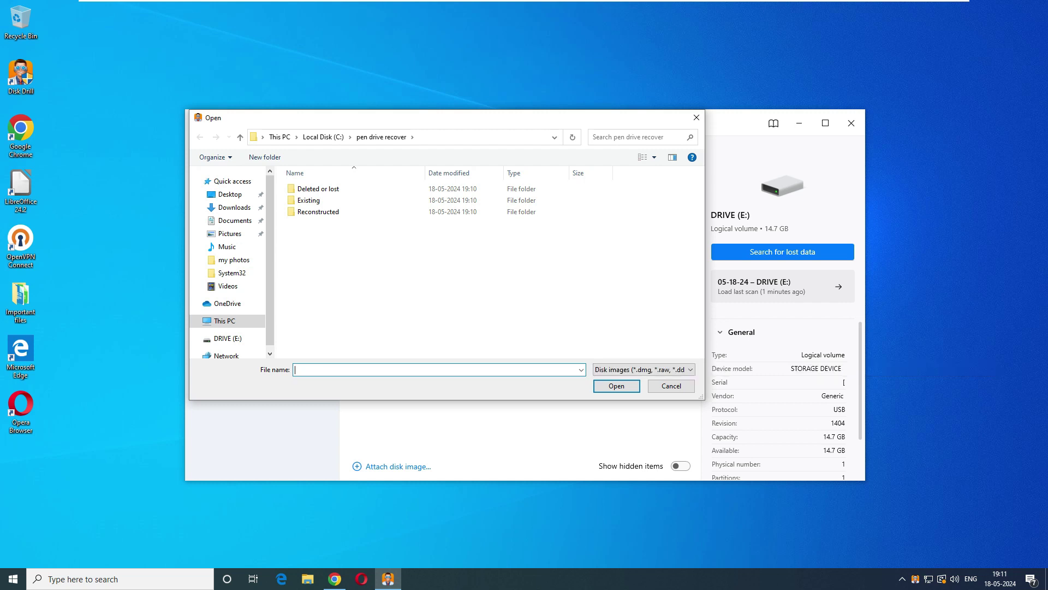
{"action": "left_click", "coordinate": [671, 385]}
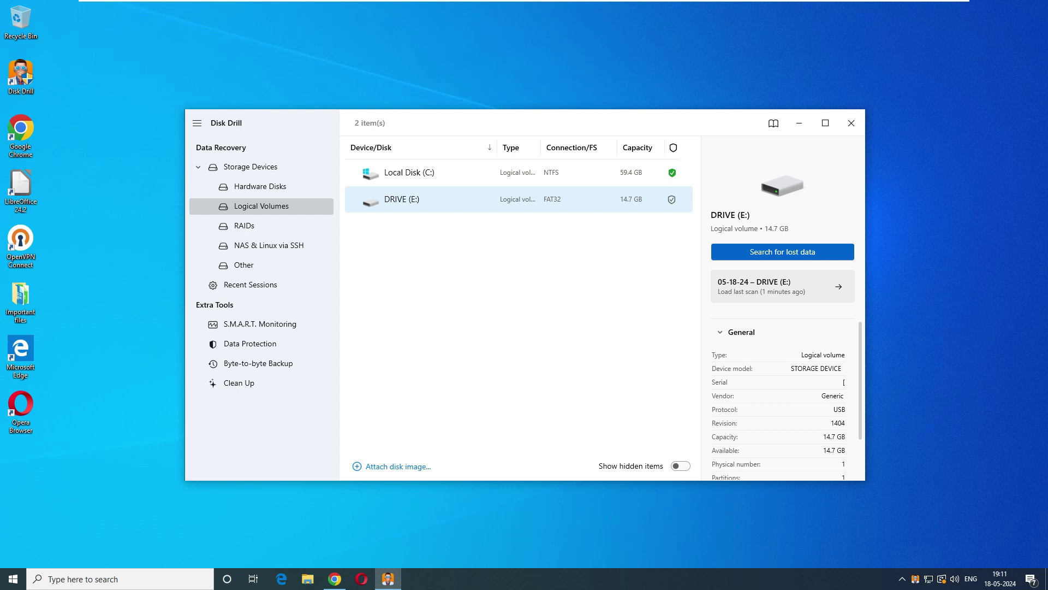
Step: Scan DRIVE (E:) for lost data until it finds 28 files totalling 64.5 MB
{"action": "left_click", "coordinate": [782, 252]}
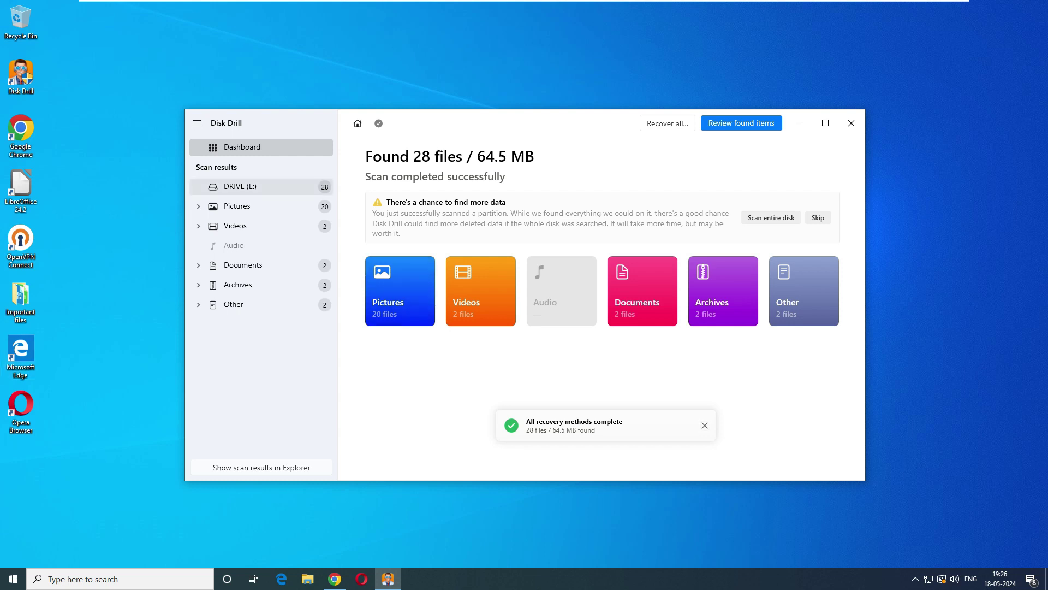
Step: Preview the reconstructed jpg pictures in the Pictures results, starting with jio - 49
{"action": "left_click", "coordinate": [400, 290]}
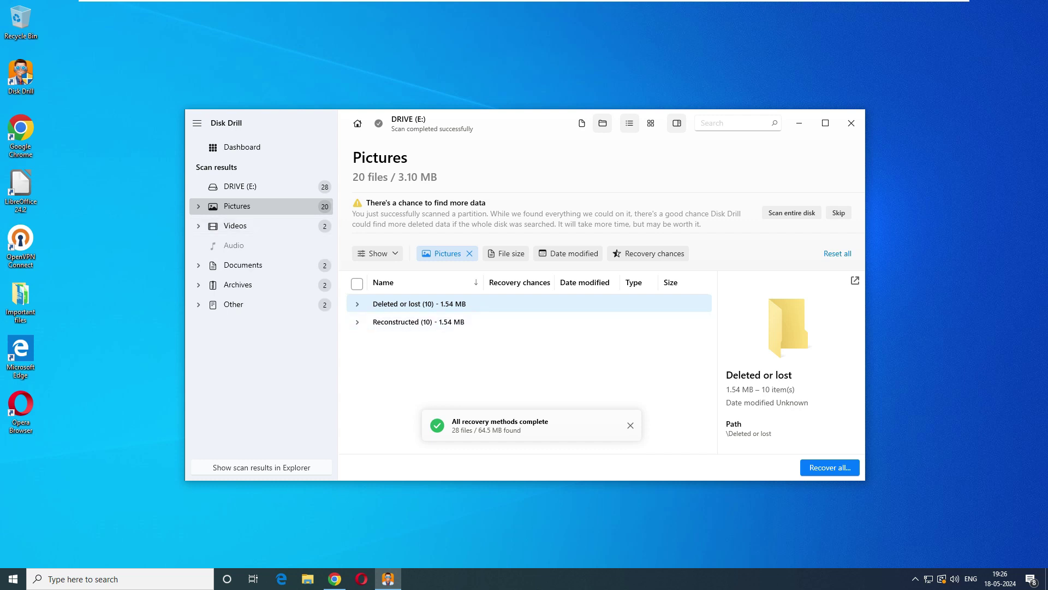
{"action": "left_click", "coordinate": [357, 321]}
{"action": "left_click", "coordinate": [382, 339]}
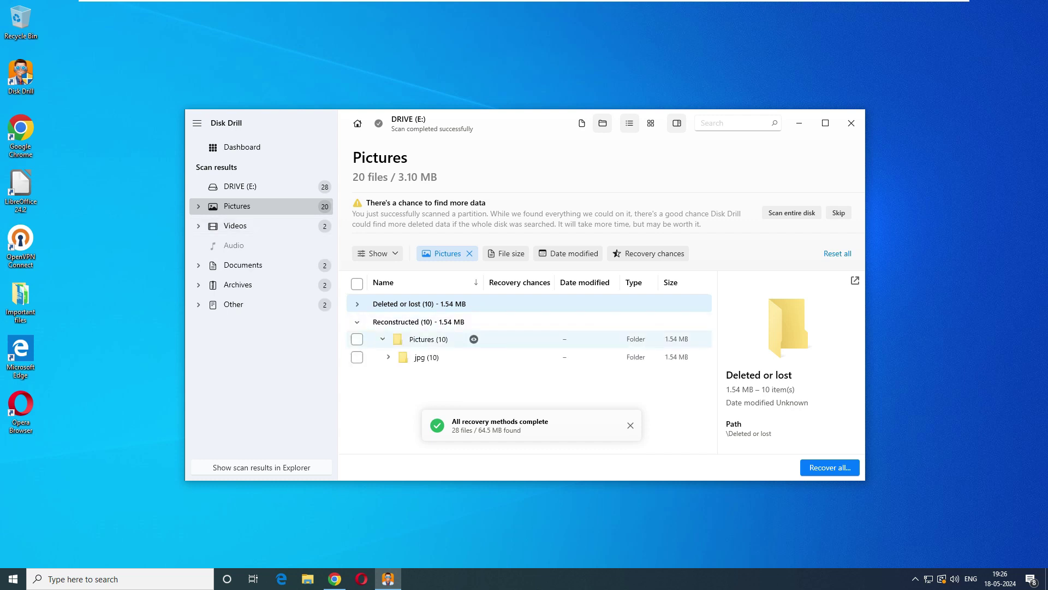
{"action": "left_click", "coordinate": [388, 357]}
{"action": "left_click", "coordinate": [434, 375]}
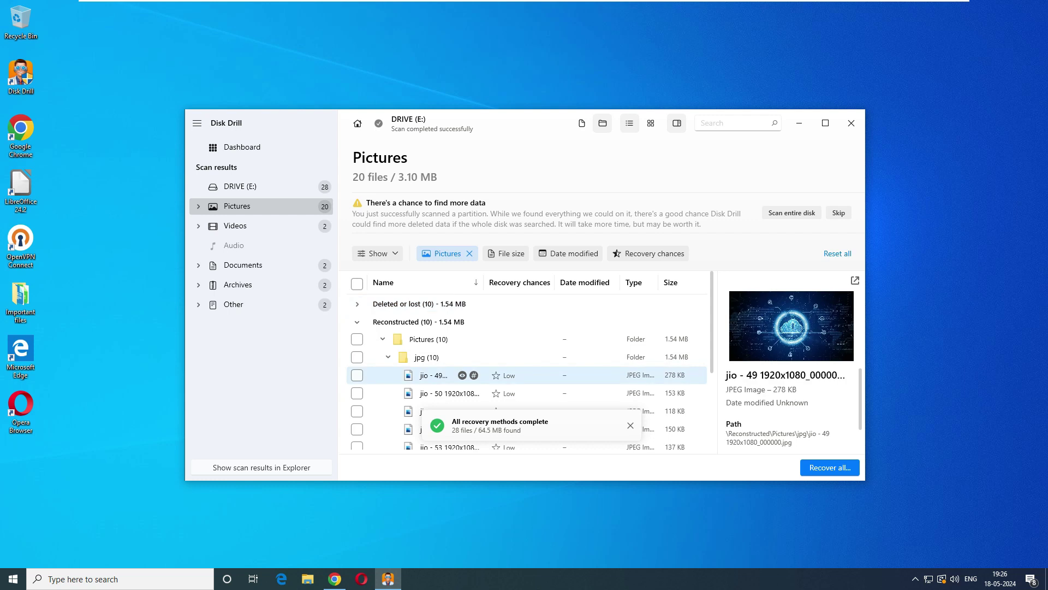
{"action": "key", "text": "Down"}
{"action": "key", "text": "Down"}
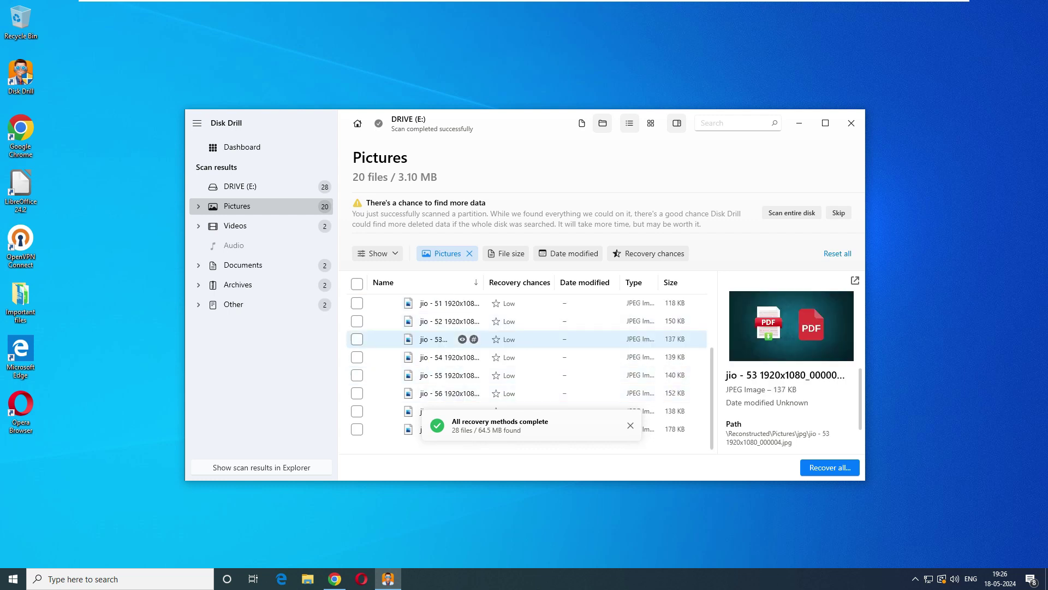
{"action": "key", "text": "Down"}
{"action": "key", "text": "Down"}
{"action": "key", "text": "Down"}
{"action": "key", "text": "Down"}
{"action": "scroll", "coordinate": [524, 375], "scroll_direction": "up", "scroll_amount": 3}
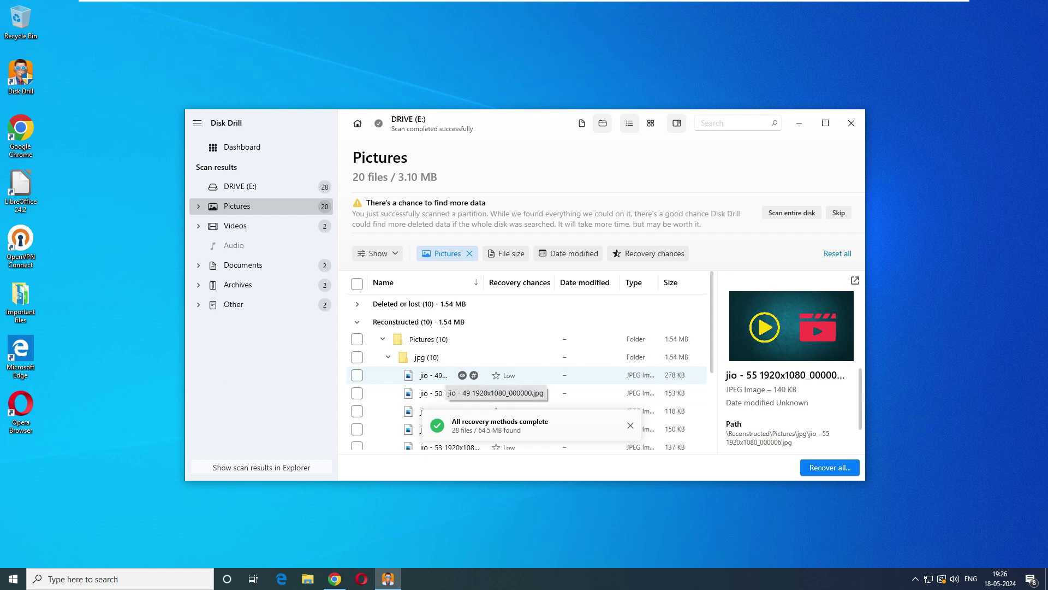
{"action": "scroll", "coordinate": [436, 377], "scroll_direction": "down", "scroll_amount": 1}
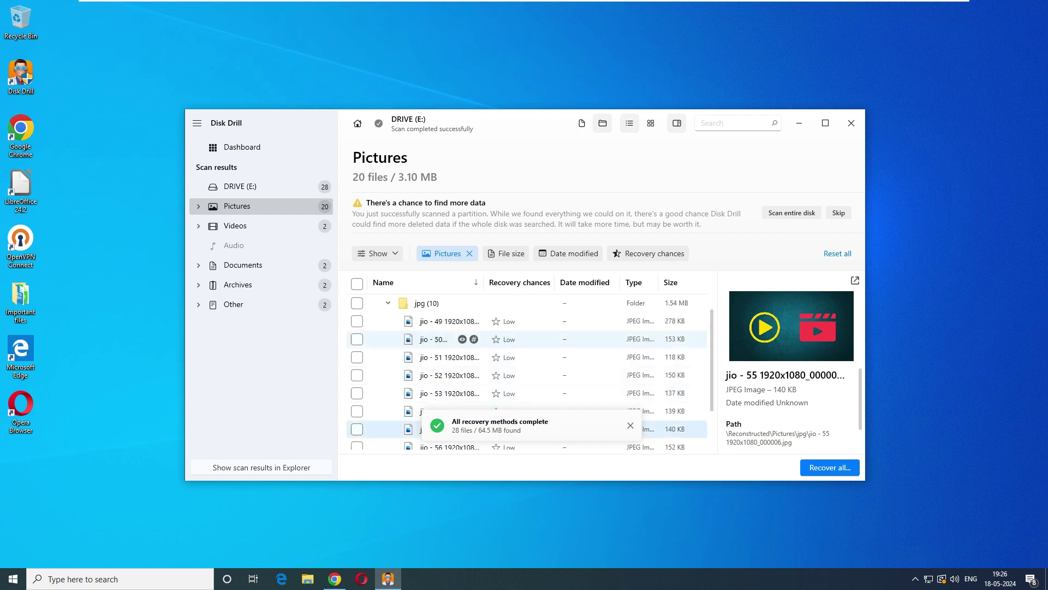
{"action": "scroll", "coordinate": [437, 355], "scroll_direction": "up", "scroll_amount": 1}
Step: Inspect the Deleted or lost DRIVE (E) folder and preview the reconstructed mp4 video
{"action": "left_click", "coordinate": [415, 303]}
{"action": "left_click", "coordinate": [432, 321]}
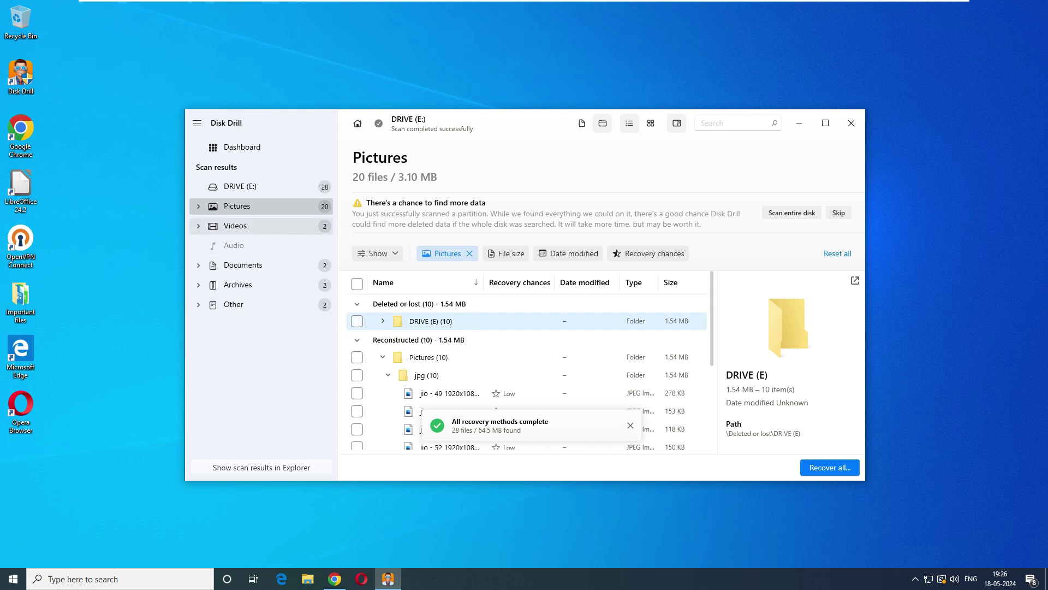
{"action": "left_click", "coordinate": [235, 226]}
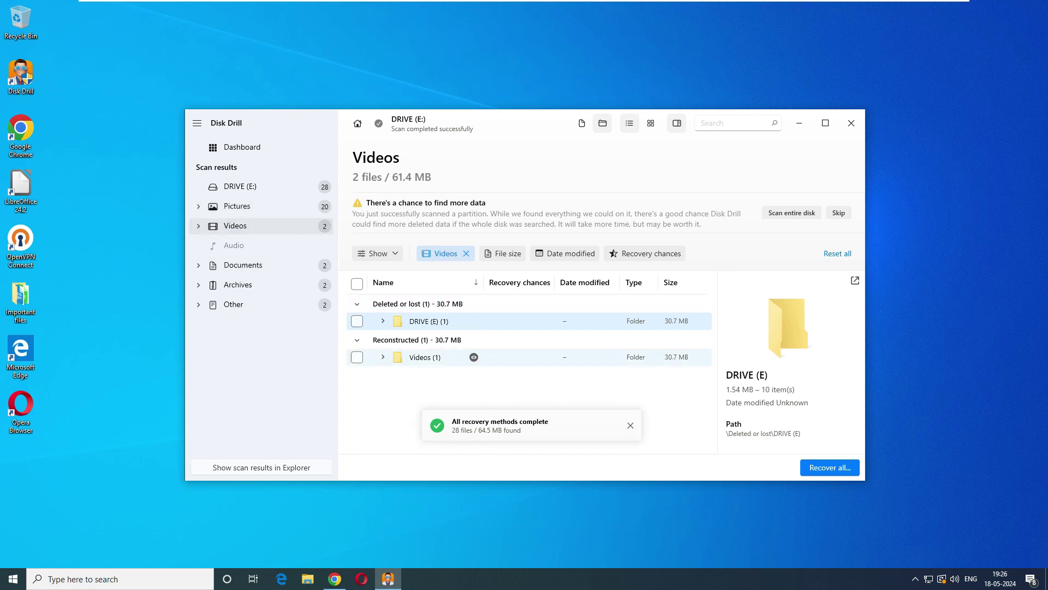
{"action": "left_click", "coordinate": [383, 357]}
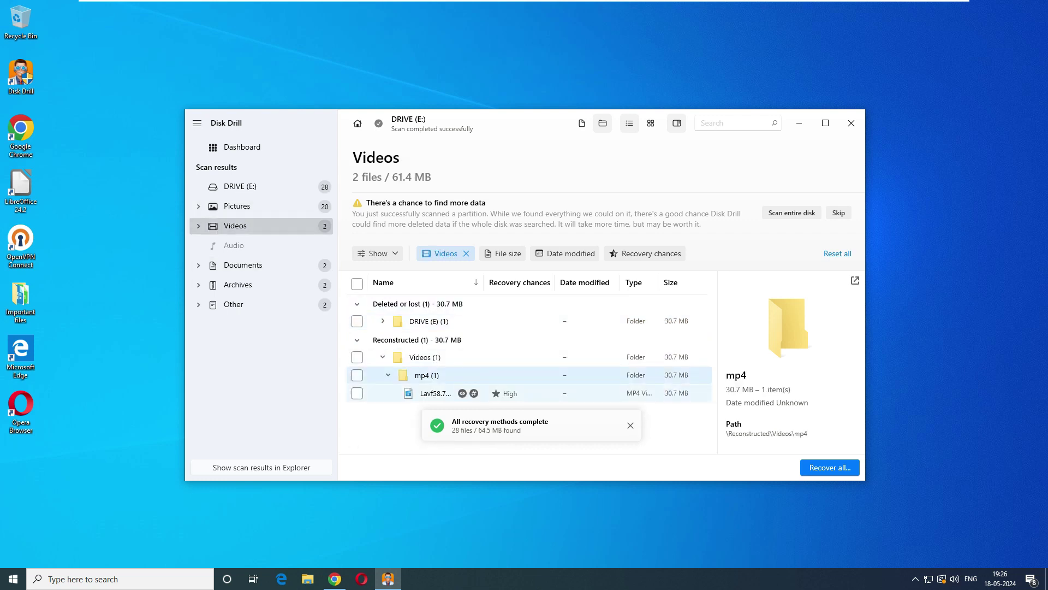
{"action": "key", "text": "Down"}
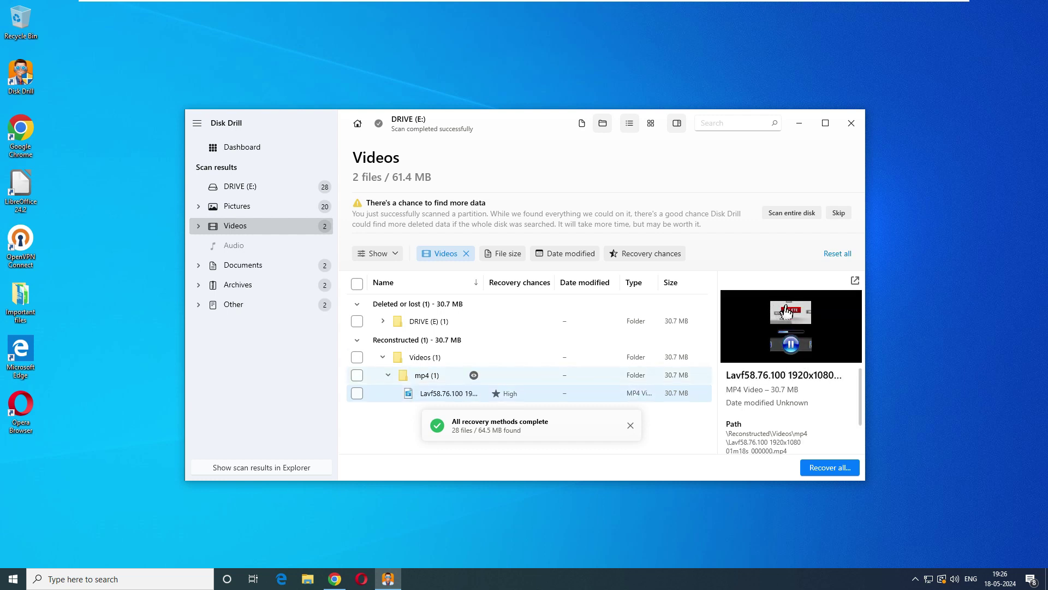
Step: Preview Cu data.xlsx and Imp Doc.docx among the documents, then view the archives
{"action": "left_click", "coordinate": [243, 265]}
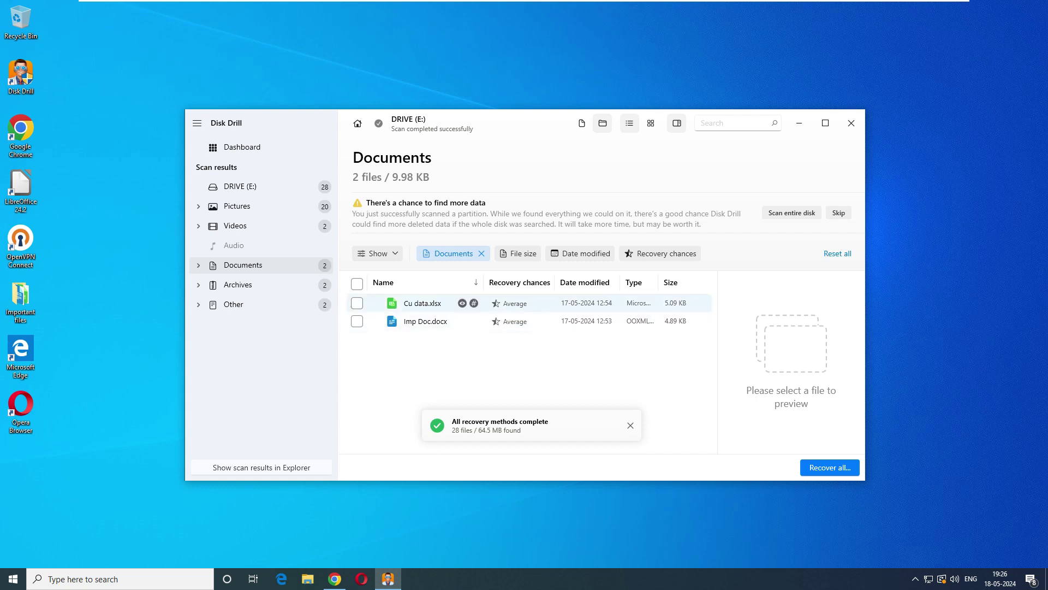
{"action": "left_click", "coordinate": [423, 303]}
{"action": "left_click", "coordinate": [425, 321]}
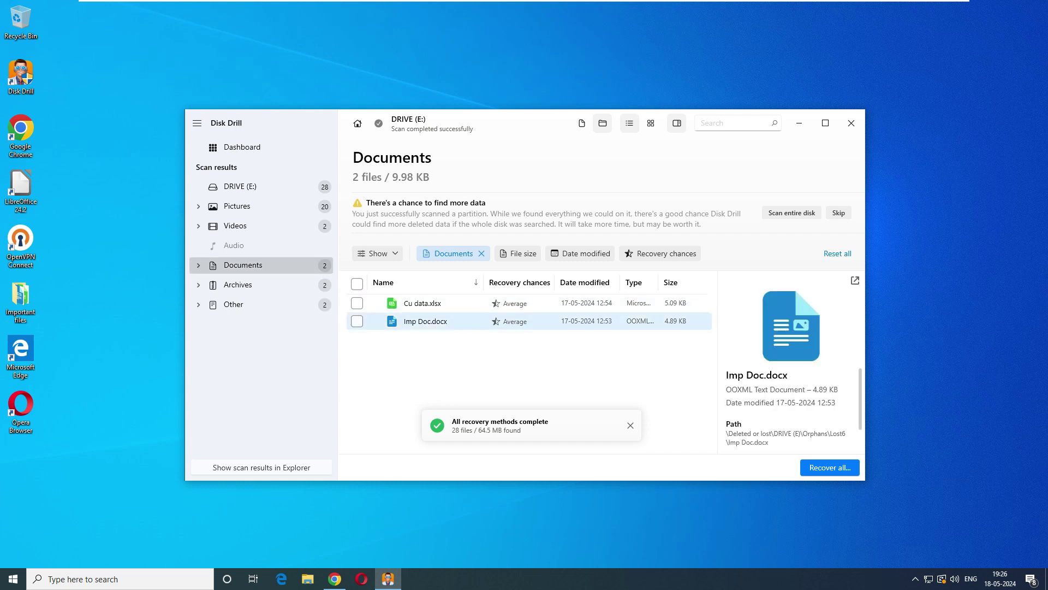
{"action": "left_click", "coordinate": [238, 285]}
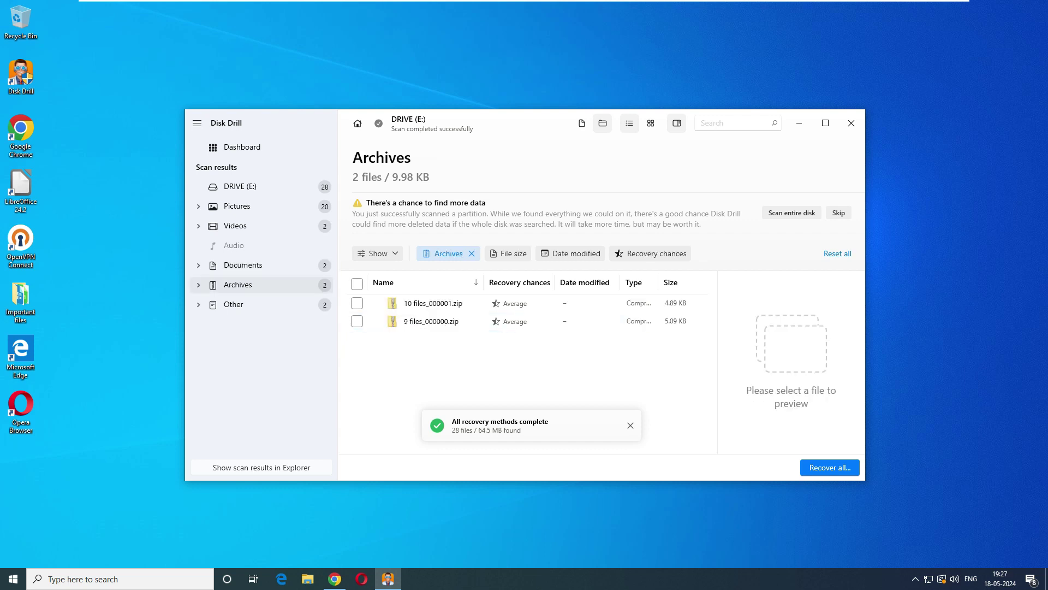
Step: Return to the full DRIVE (E:) results list of 28 files, 64.5 MB
{"action": "key", "text": "Up"}
{"action": "key", "text": "Up"}
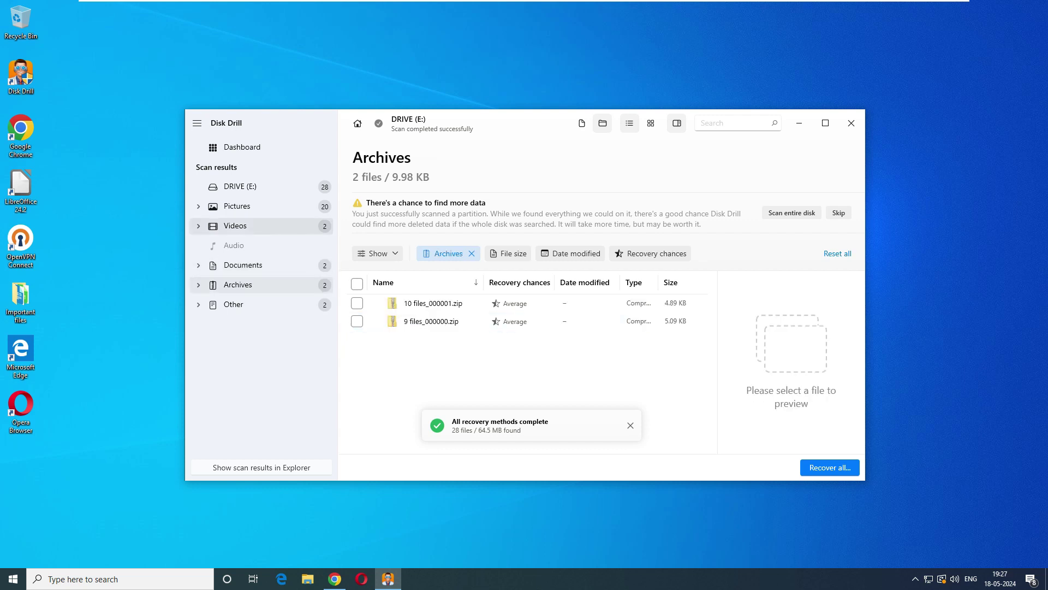
{"action": "key", "text": "Up"}
{"action": "key", "text": "Up"}
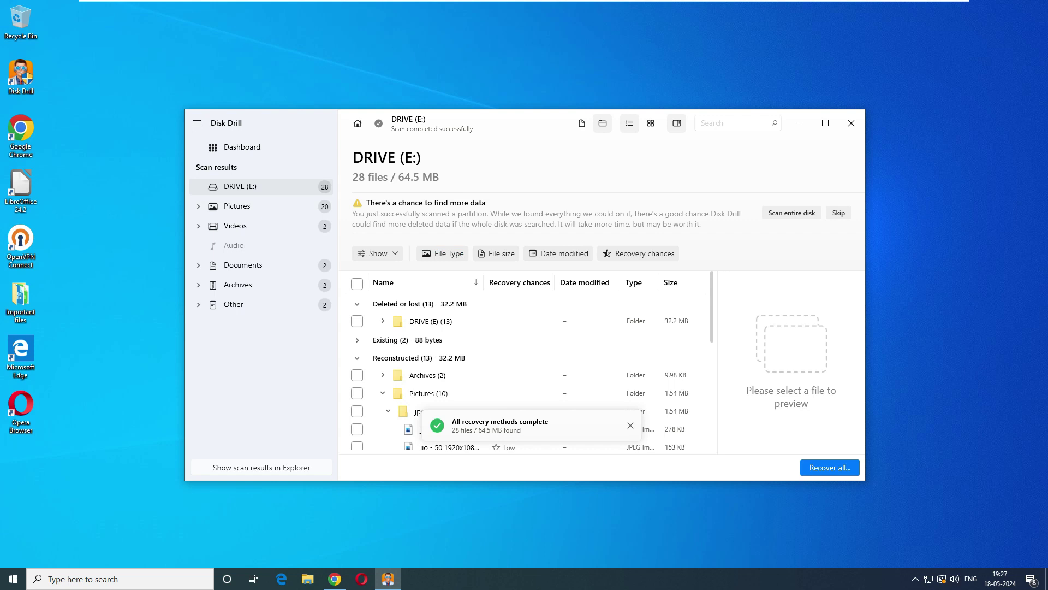
{"action": "scroll", "coordinate": [526, 376], "scroll_direction": "down", "scroll_amount": 3}
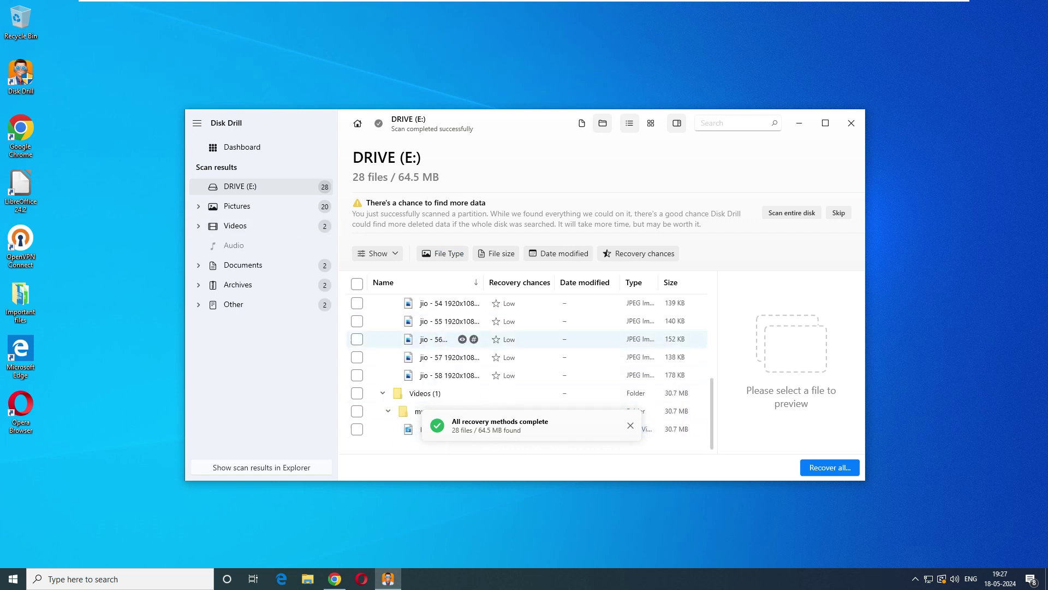
{"action": "scroll", "coordinate": [526, 340], "scroll_direction": "up", "scroll_amount": 3}
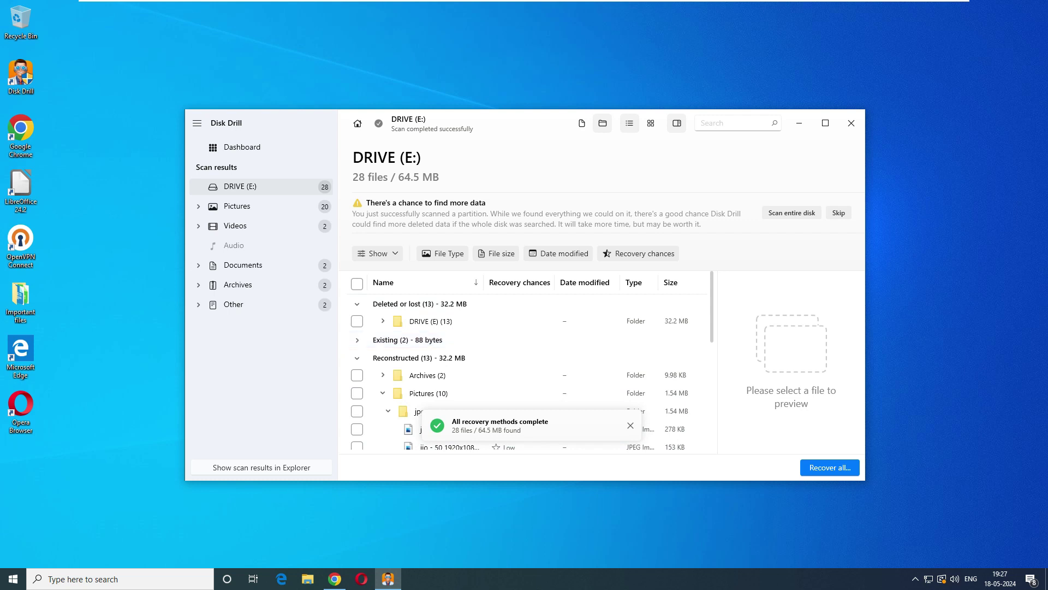
Step: Delete the three old folders from C:\pen drive recover and recover all 28 files there
{"action": "left_click", "coordinate": [830, 468]}
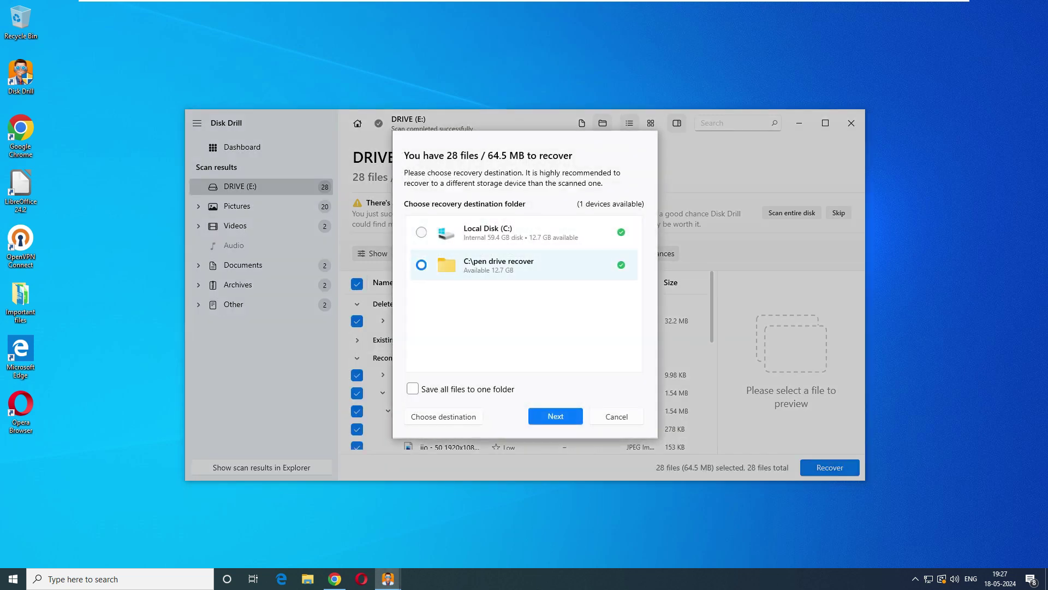
{"action": "left_click", "coordinate": [308, 578]}
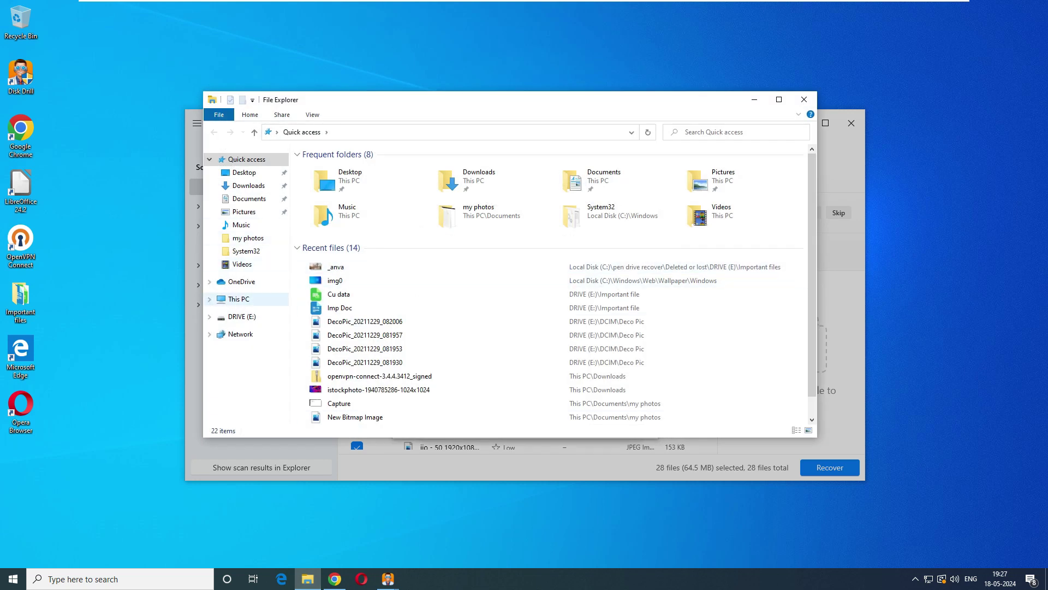
{"action": "mouse_move", "coordinate": [380, 247]}
{"action": "left_mouse_down"}
{"action": "mouse_move", "coordinate": [399, 281]}
{"action": "mouse_move", "coordinate": [350, 156]}
{"action": "left_mouse_up"}
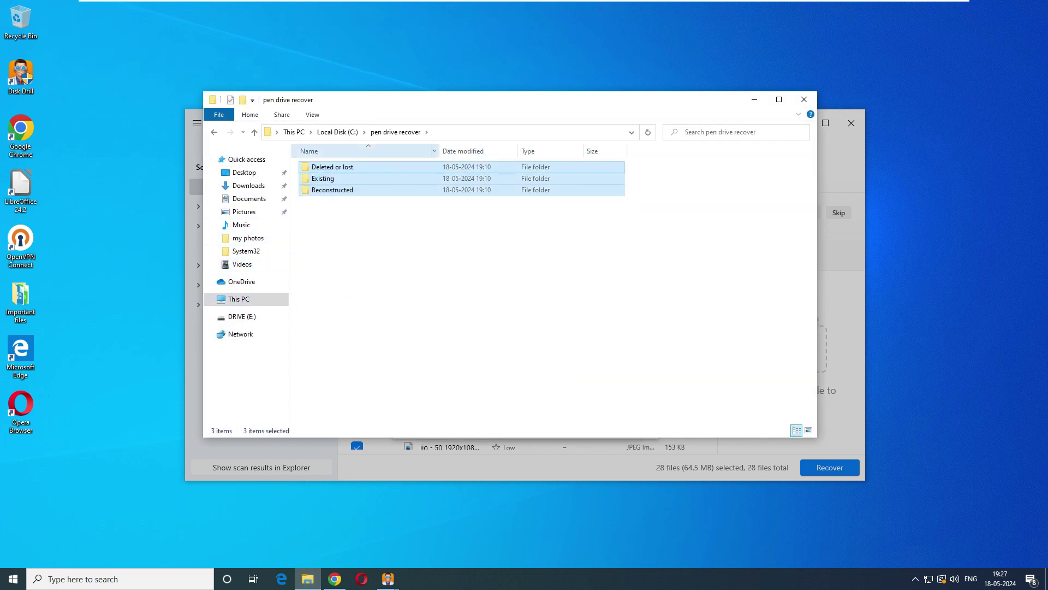
{"action": "key", "text": "Delete"}
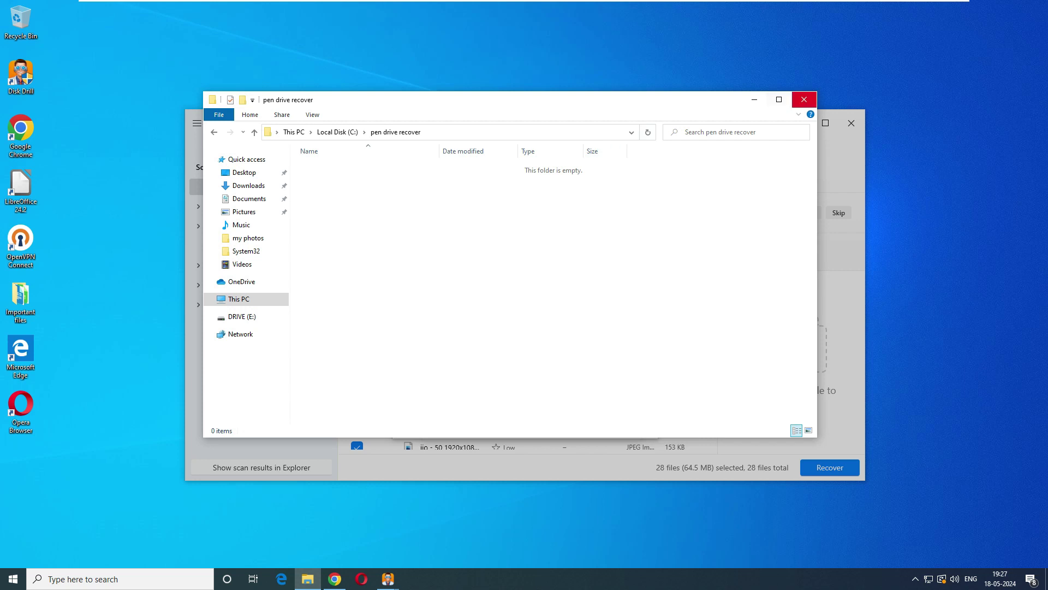
{"action": "left_click", "coordinate": [804, 99]}
{"action": "key", "text": "Return"}
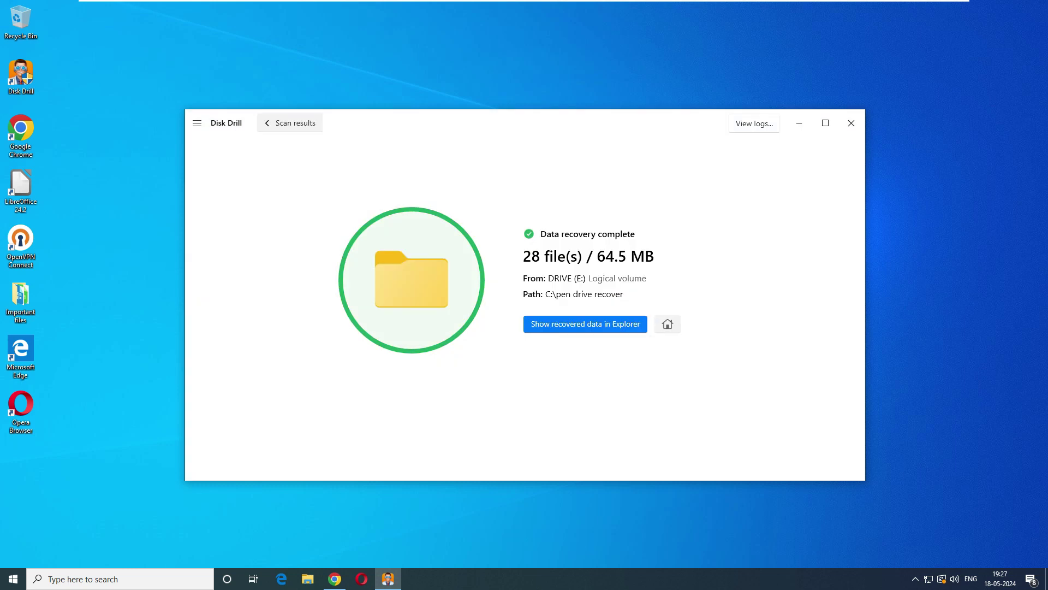
Step: In the recovered Lost6 folder, check Photos, play _anva, and verify Cu data and Imp Doc
{"action": "key", "text": "Return"}
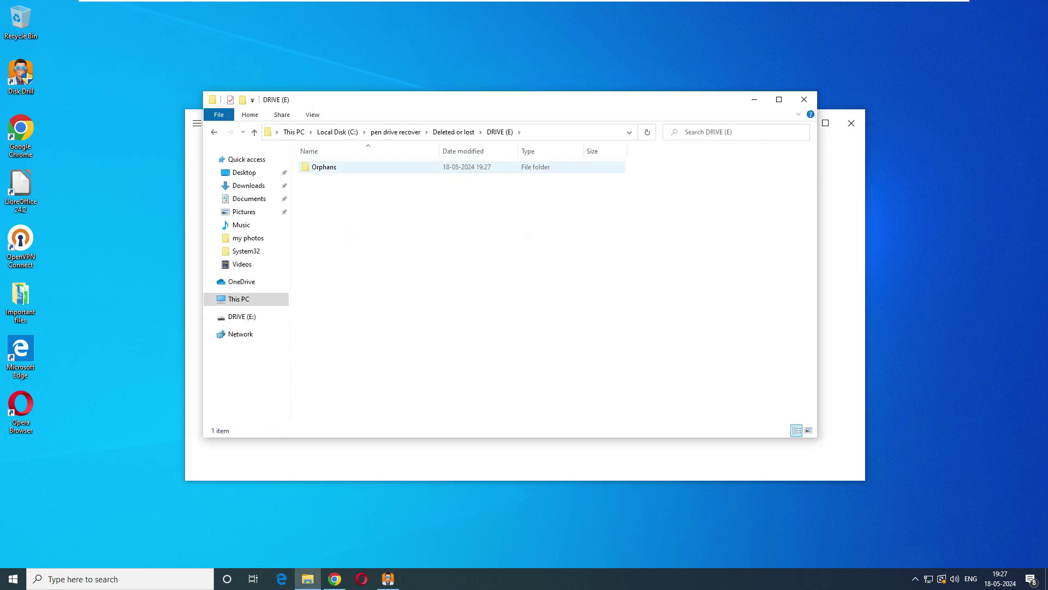
{"action": "key", "text": "Return"}
{"action": "key", "text": "Return"}
{"action": "key", "text": "Return"}
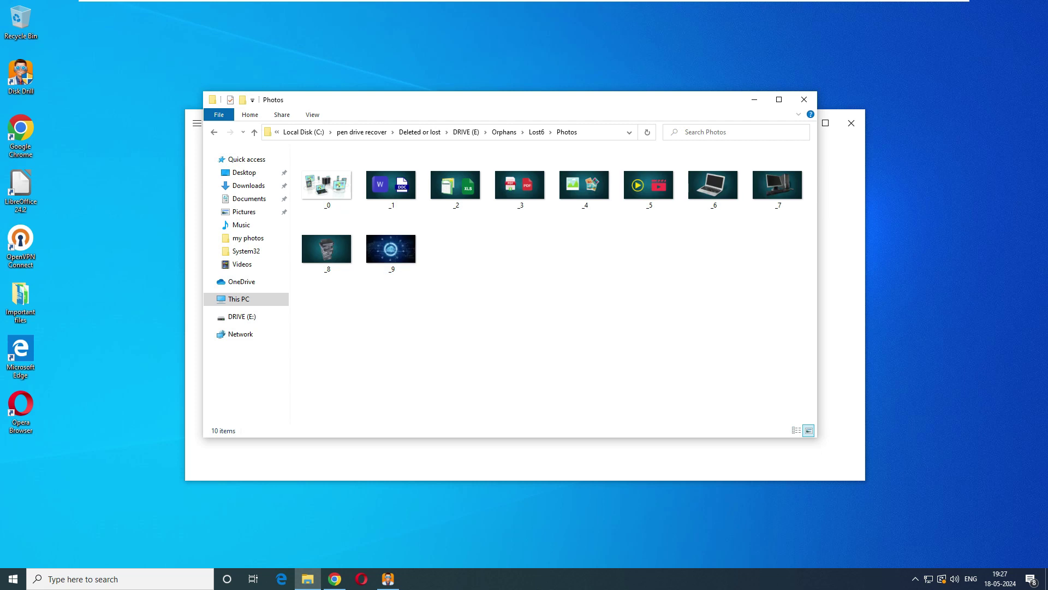
{"action": "key", "text": "BackSpace"}
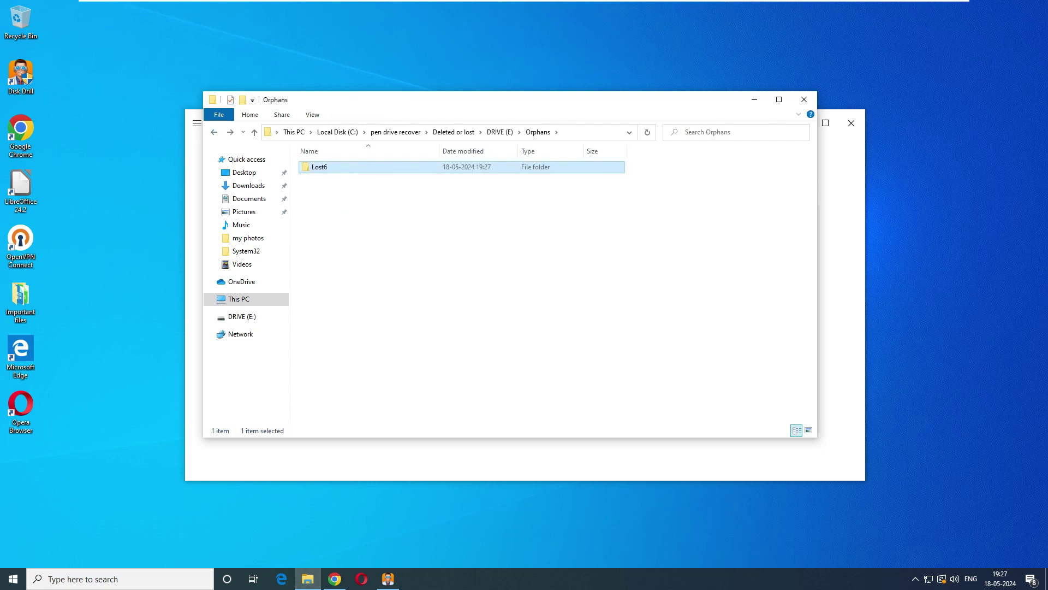
{"action": "key", "text": "Return"}
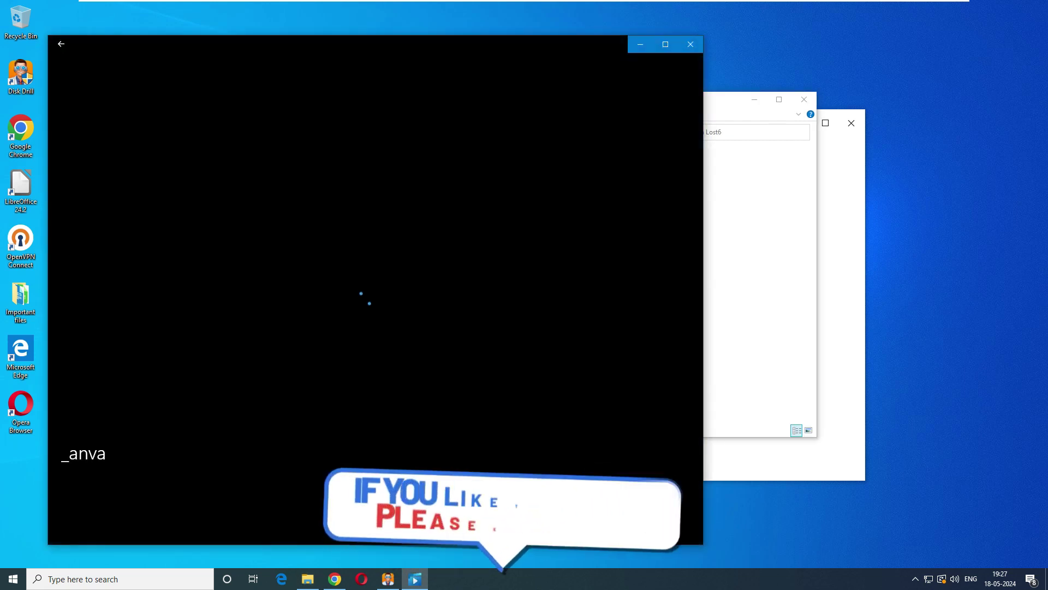
{"action": "key", "text": "alt+F4"}
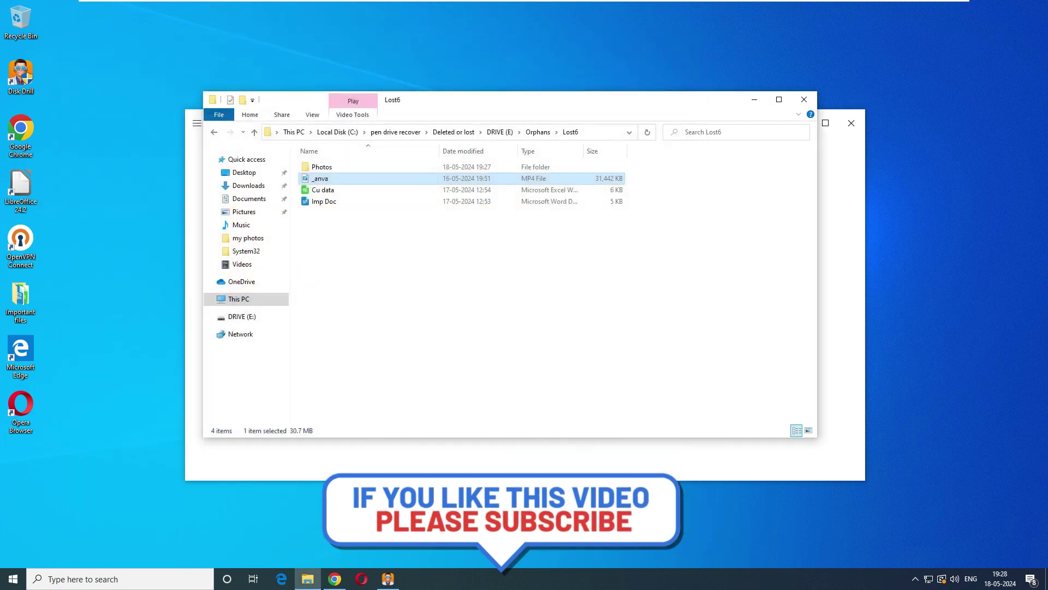
{"action": "key", "text": "Down"}
{"action": "key", "text": "Down"}
{"action": "key", "text": "Down"}
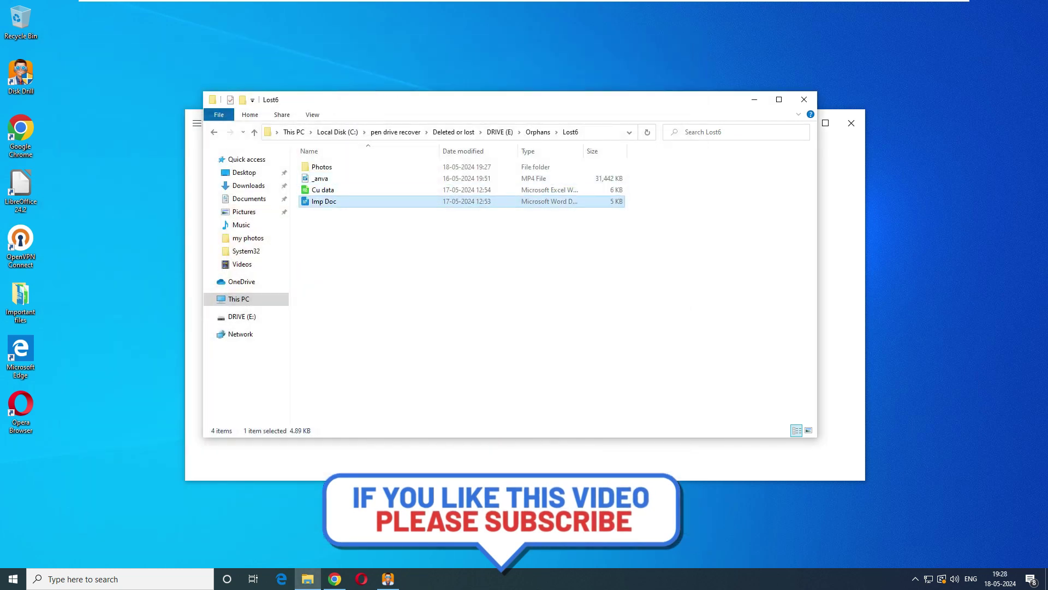
{"action": "key", "text": "BackSpace"}
{"action": "key", "text": "BackSpace"}
{"action": "key", "text": "BackSpace"}
{"action": "key", "text": "BackSpace"}
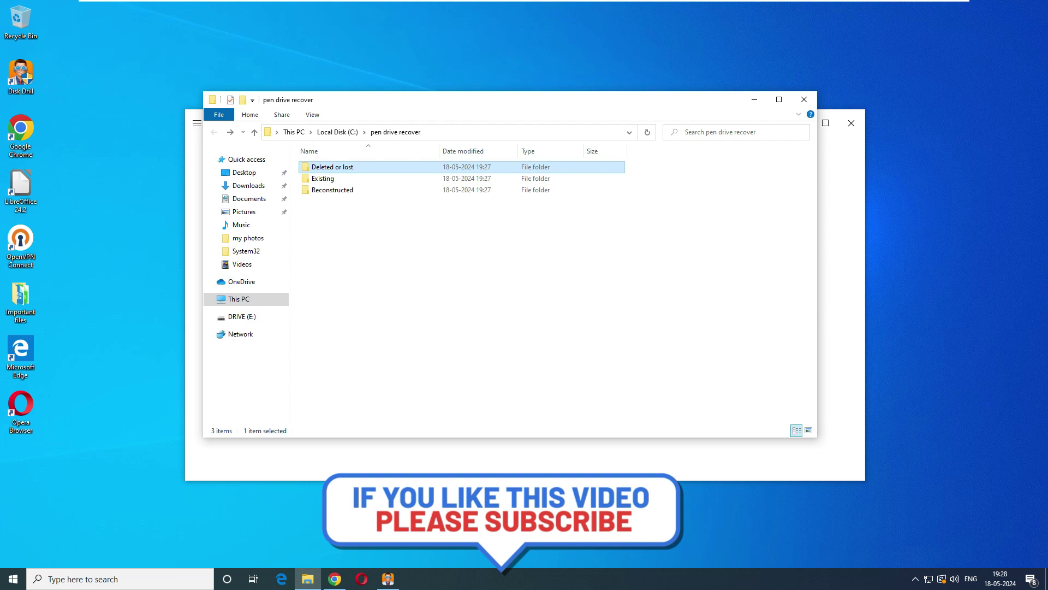
Step: View the ten reconstructed jpg images under Reconstructed > Pictures
{"action": "key", "text": "Down"}
{"action": "key", "text": "Down"}
{"action": "key", "text": "Return"}
{"action": "key", "text": "Down"}
{"action": "key", "text": "Return"}
{"action": "key", "text": "Down"}
{"action": "key", "text": "Return"}
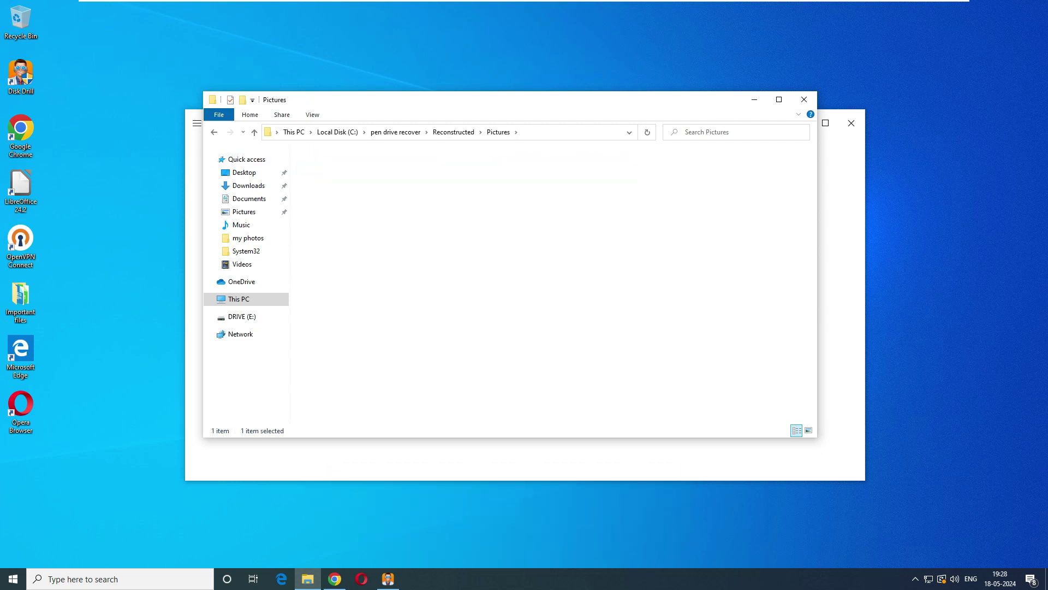
{"action": "key", "text": "BackSpace"}
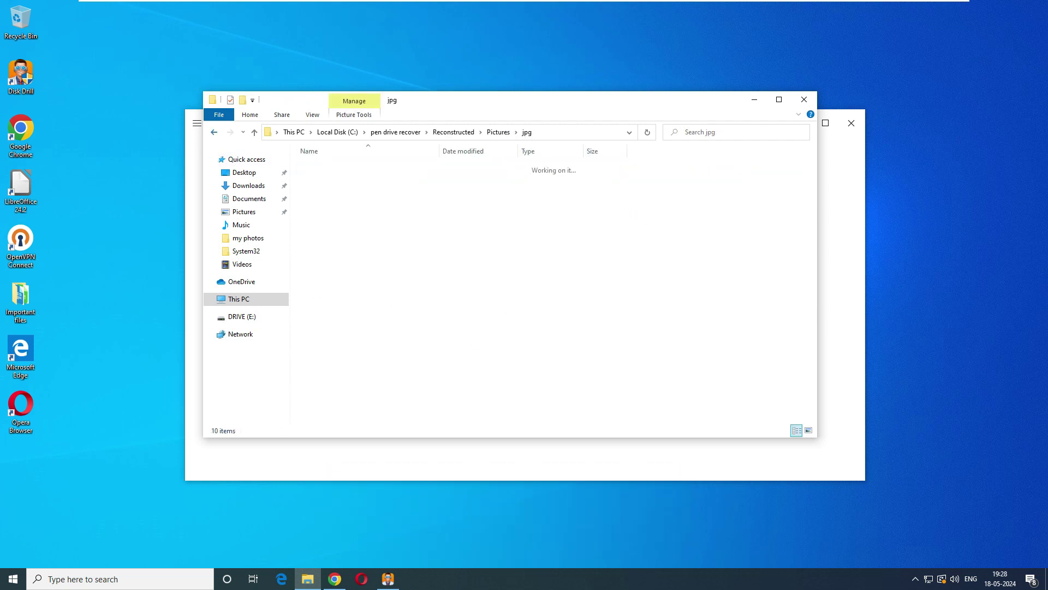
{"action": "key", "text": "BackSpace"}
Step: Check the reconstructed mp4 video and Archives folder, then minimize File Explorer
{"action": "key", "text": "Down"}
{"action": "key", "text": "Return"}
{"action": "key", "text": "Return"}
{"action": "key", "text": "Down"}
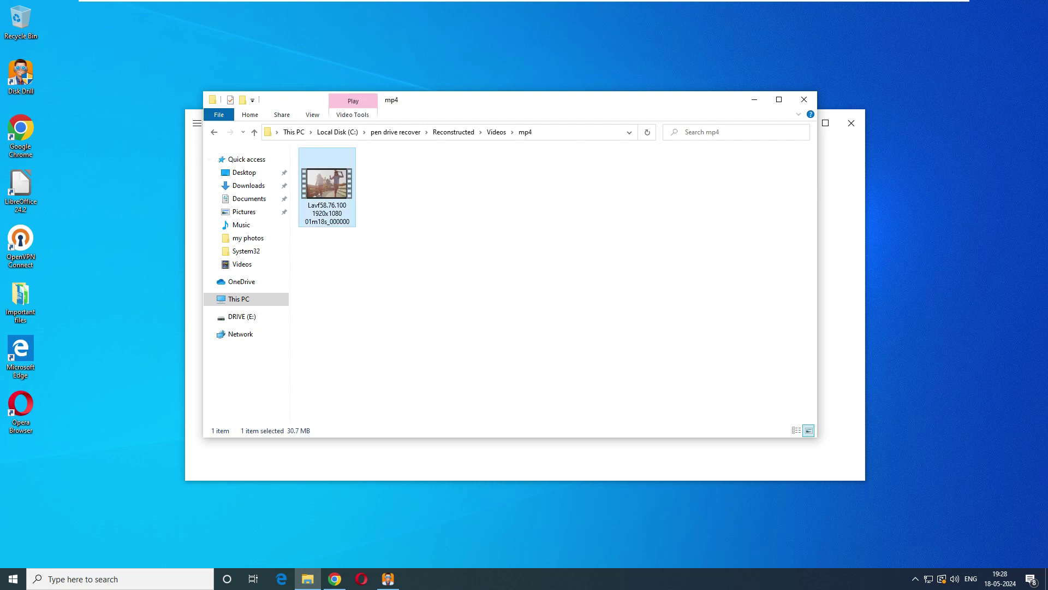
{"action": "key", "text": "BackSpace"}
{"action": "key", "text": "BackSpace"}
{"action": "key", "text": "Up"}
{"action": "key", "text": "Up"}
{"action": "key", "text": "Return"}
{"action": "key", "text": "Return"}
{"action": "key", "text": "BackSpace"}
{"action": "key", "text": "BackSpace"}
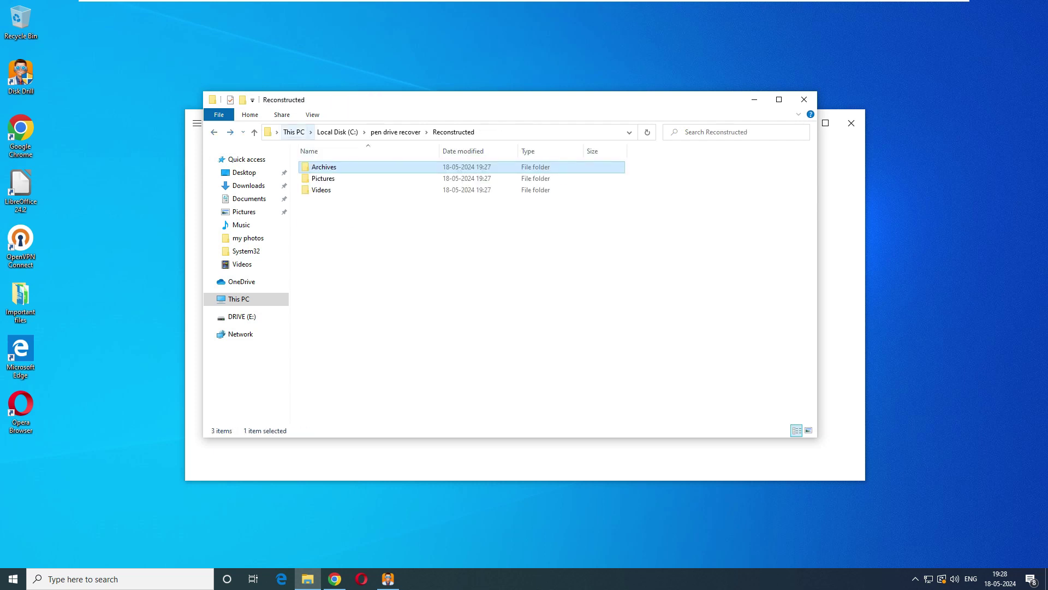
{"action": "left_click", "coordinate": [754, 99]}
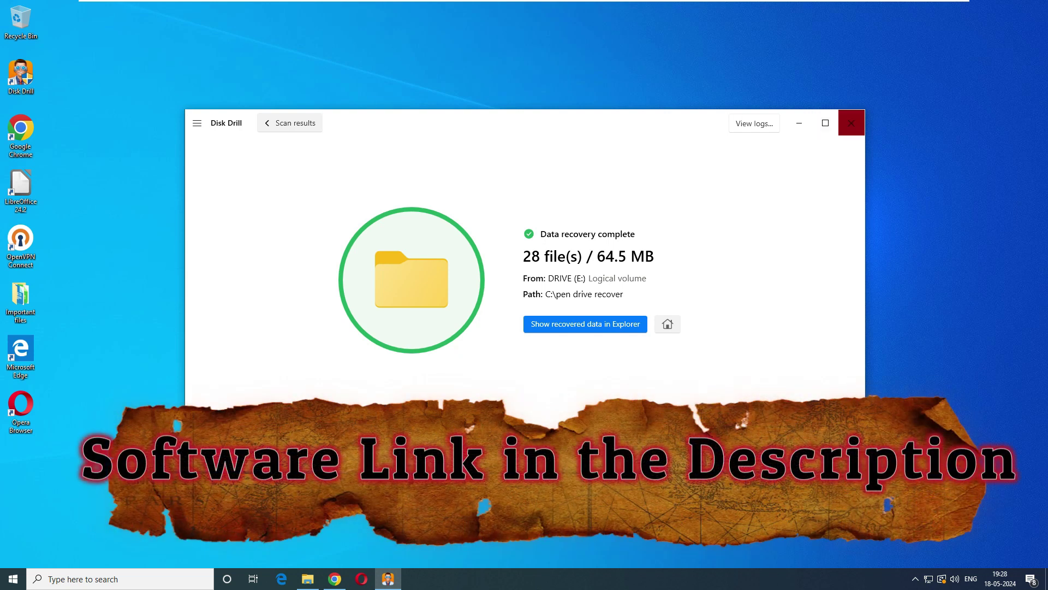
Step: Close Disk Drill and refresh the Windows desktop from its context menu
{"action": "left_click", "coordinate": [852, 123]}
{"action": "right_click", "coordinate": [548, 154]}
{"action": "right_click", "coordinate": [477, 152]}
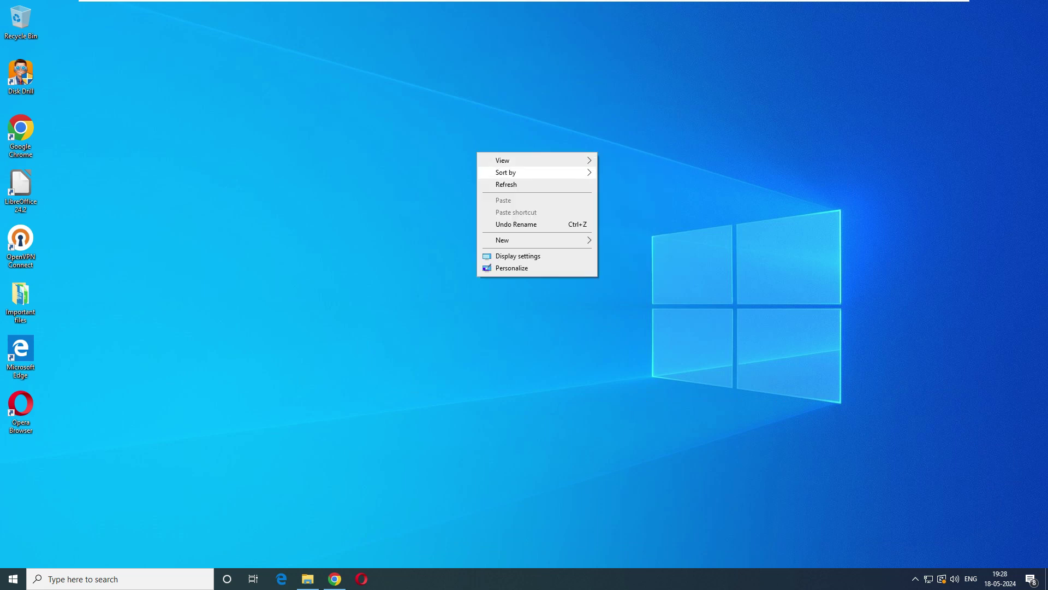
{"action": "right_click", "coordinate": [490, 150]}
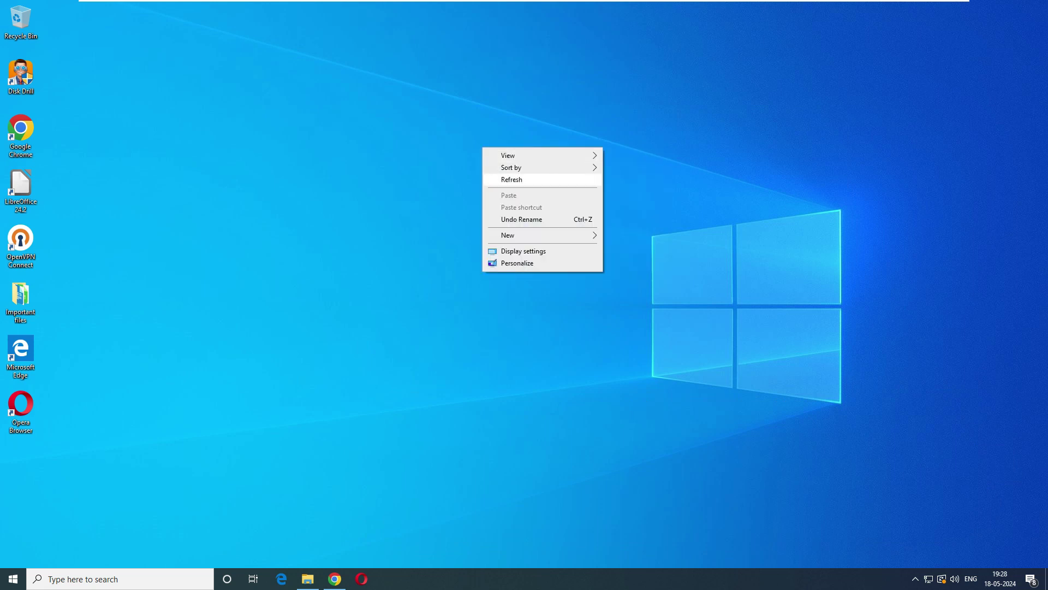
{"action": "left_click", "coordinate": [512, 180]}
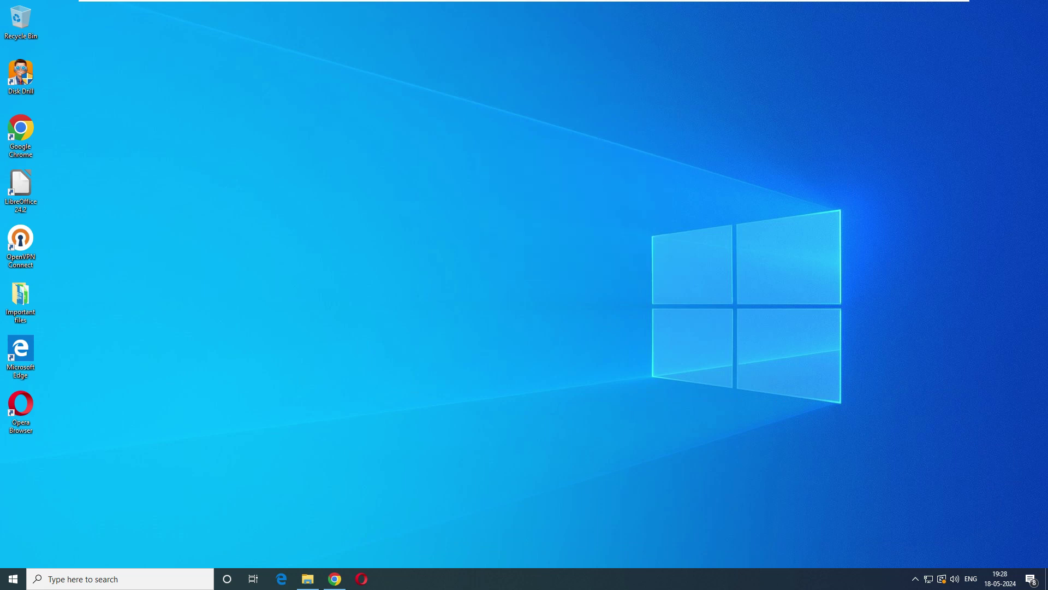